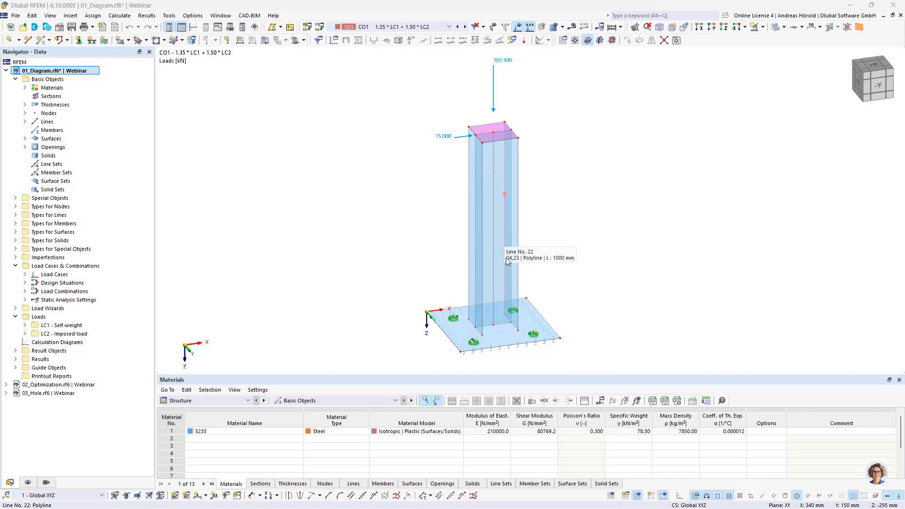
Examine the column model's base plate with its supports, and list the materials defined in the model
{"action": "scroll", "coordinate": [542, 254], "scroll_direction": "up", "scroll_amount": 3}
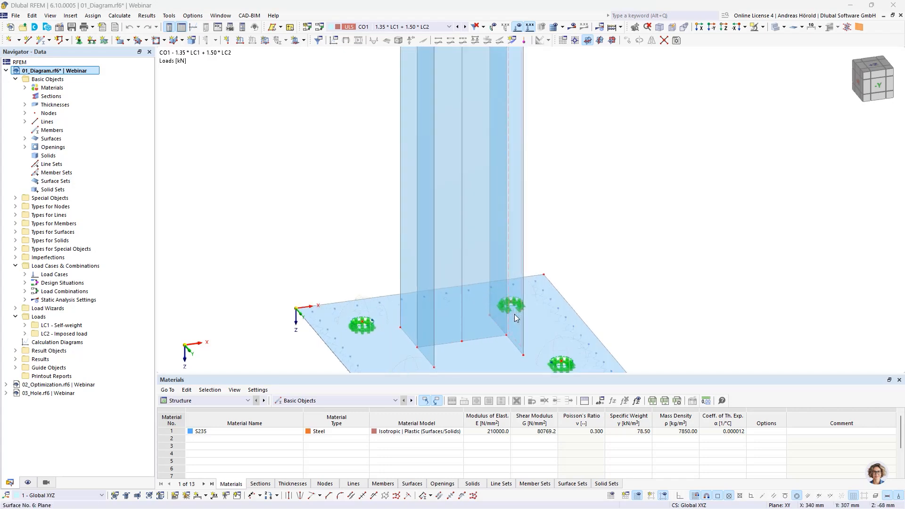
{"action": "scroll", "coordinate": [575, 209], "scroll_direction": "up", "scroll_amount": 1}
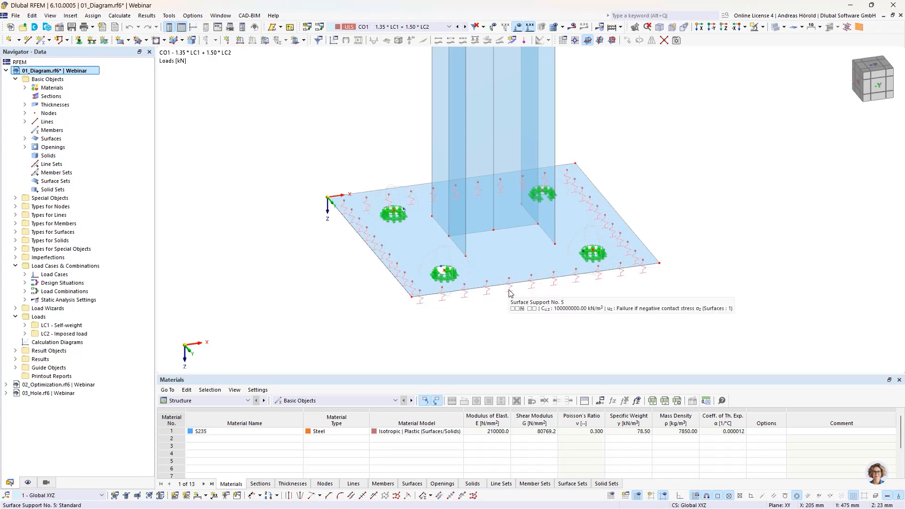
{"action": "scroll", "coordinate": [631, 141], "scroll_direction": "down", "scroll_amount": 4}
{"action": "middle_click_drag", "start_coordinate": [636, 97], "coordinate": [584, 229]}
{"action": "scroll", "coordinate": [572, 225], "scroll_direction": "down", "scroll_amount": 2}
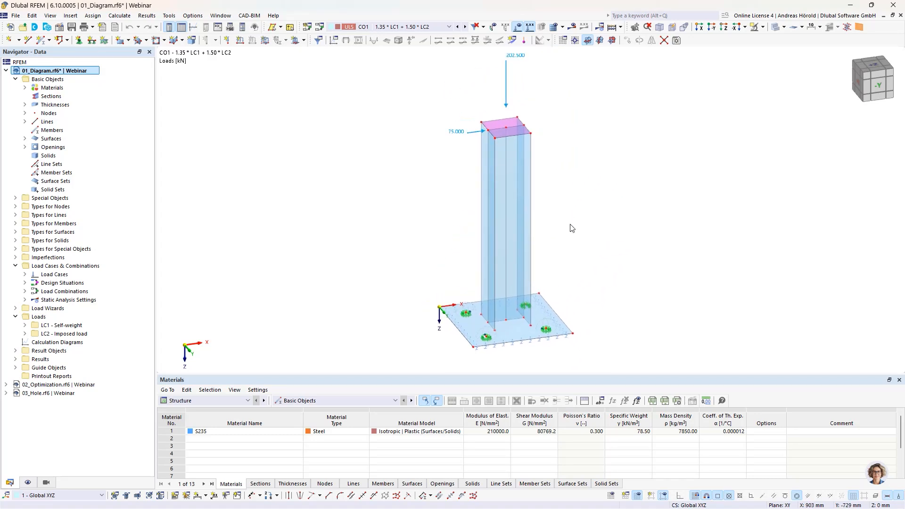
{"action": "left_click", "coordinate": [25, 87]}
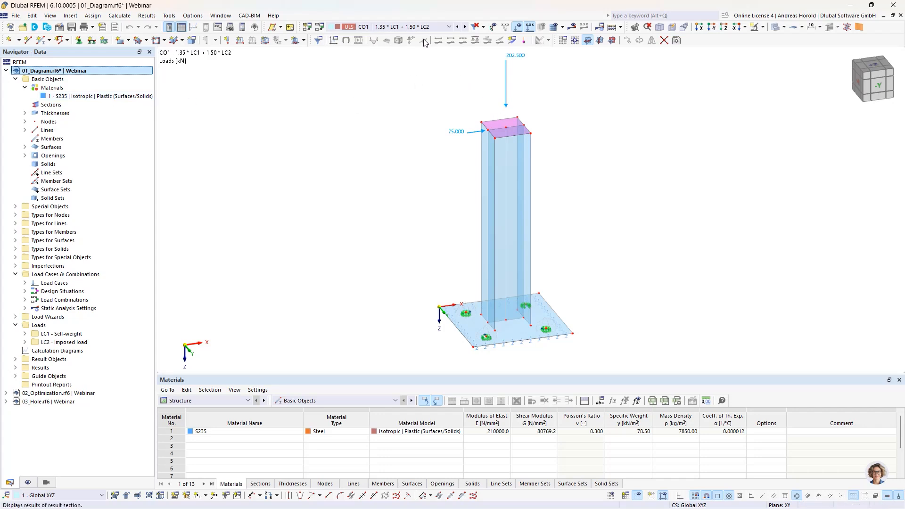
Review the loads of LC1 Self-weight and LC2 Imposed load, then return to load combination CO1
{"action": "left_click", "coordinate": [415, 27]}
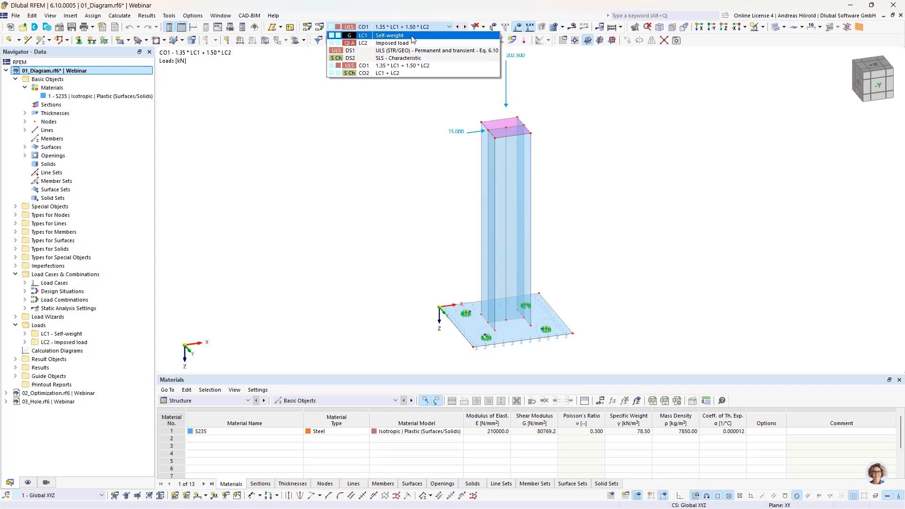
{"action": "left_click", "coordinate": [411, 36]}
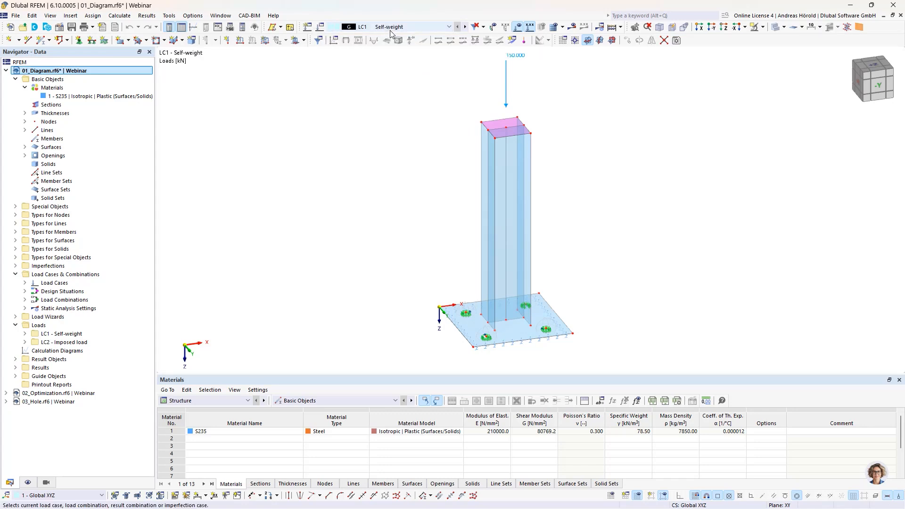
{"action": "left_click", "coordinate": [465, 27]}
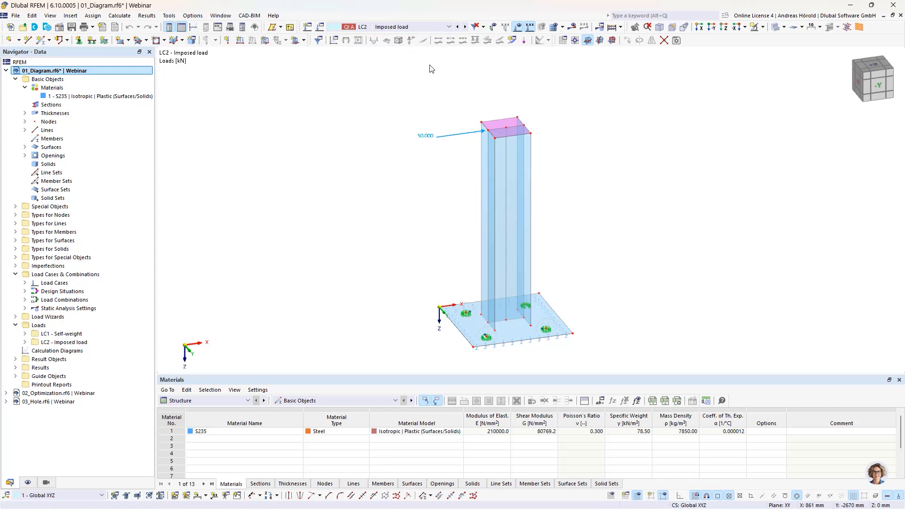
{"action": "left_click", "coordinate": [419, 30]}
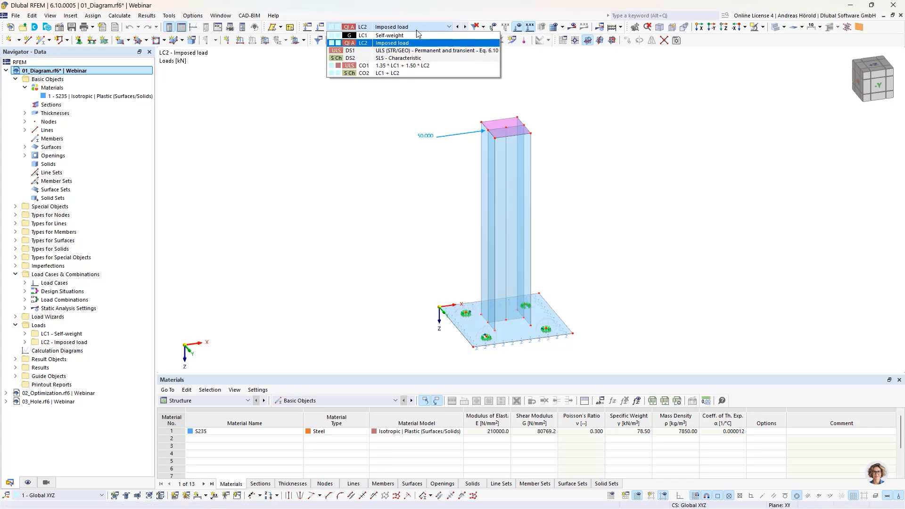
{"action": "left_click", "coordinate": [411, 66]}
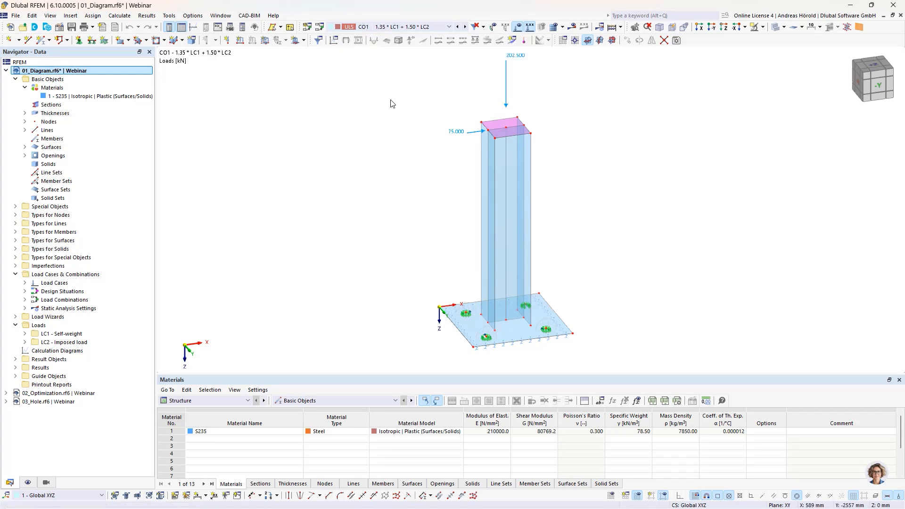
Display the CO1 results and examine the von Mises equivalent stresses at the column base and plate
{"action": "left_click", "coordinate": [571, 28]}
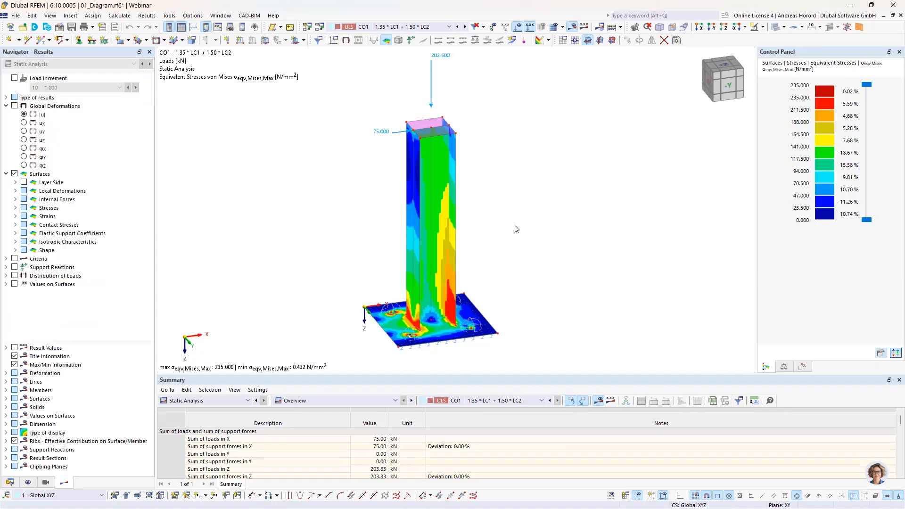
{"action": "scroll", "coordinate": [489, 286], "scroll_direction": "up", "scroll_amount": 2}
{"action": "middle_click_drag", "start_coordinate": [488, 286], "coordinate": [617, 171]}
{"action": "scroll", "coordinate": [539, 226], "scroll_direction": "up", "scroll_amount": 4}
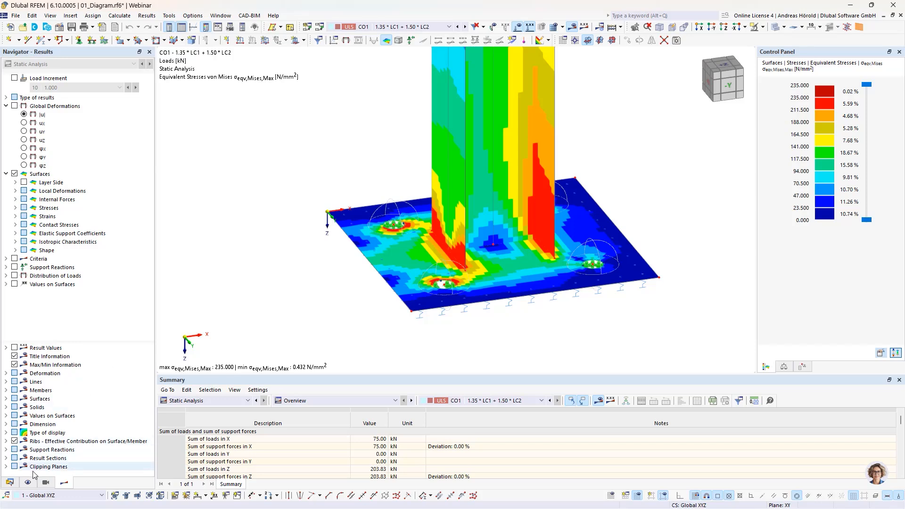
Create a new calculation diagram of type 2D | Basic for load combination CO1
{"action": "left_click", "coordinate": [9, 483]}
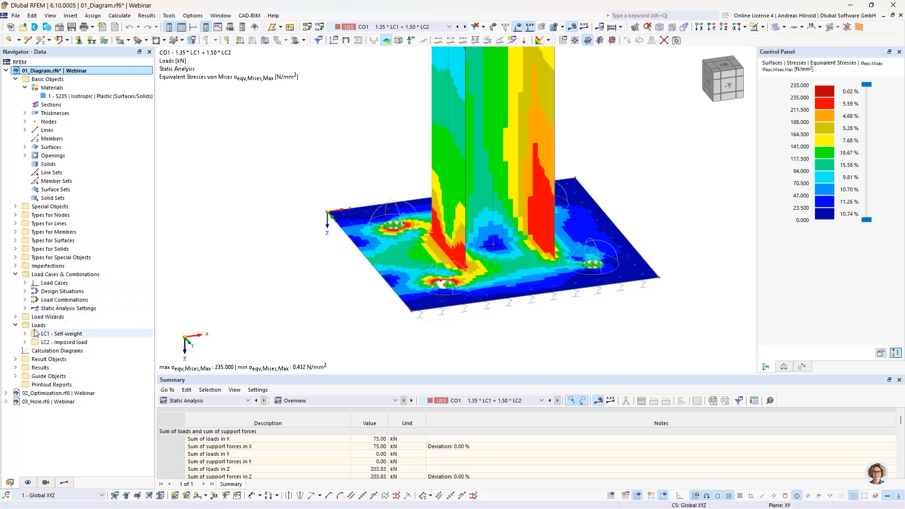
{"action": "right_click", "coordinate": [53, 352]}
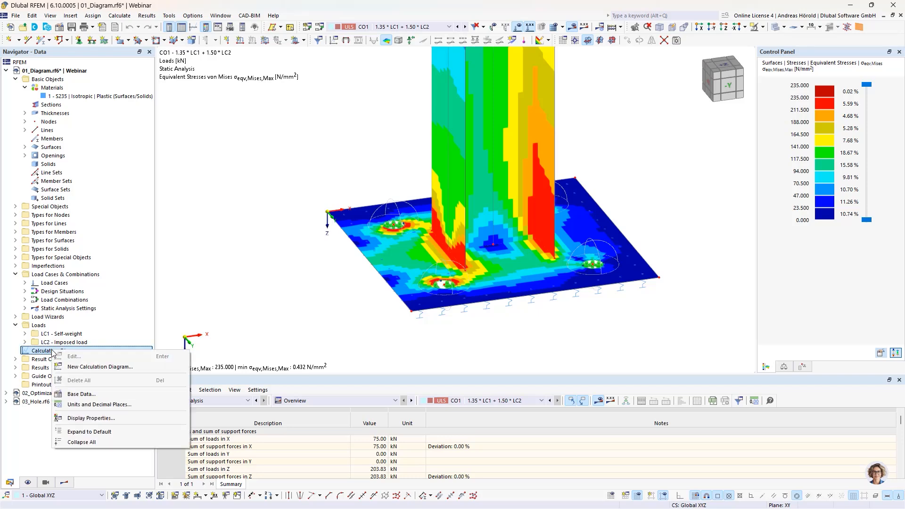
{"action": "left_click", "coordinate": [109, 367]}
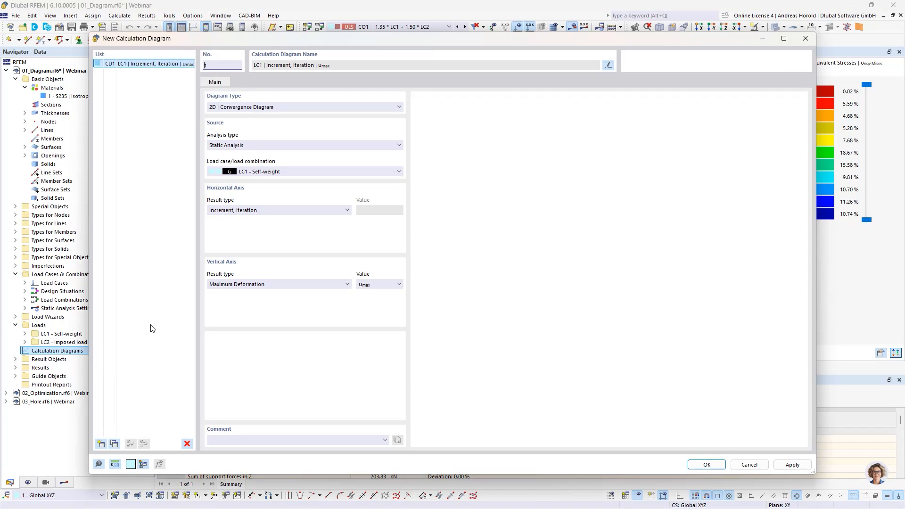
{"action": "left_click", "coordinate": [247, 108]}
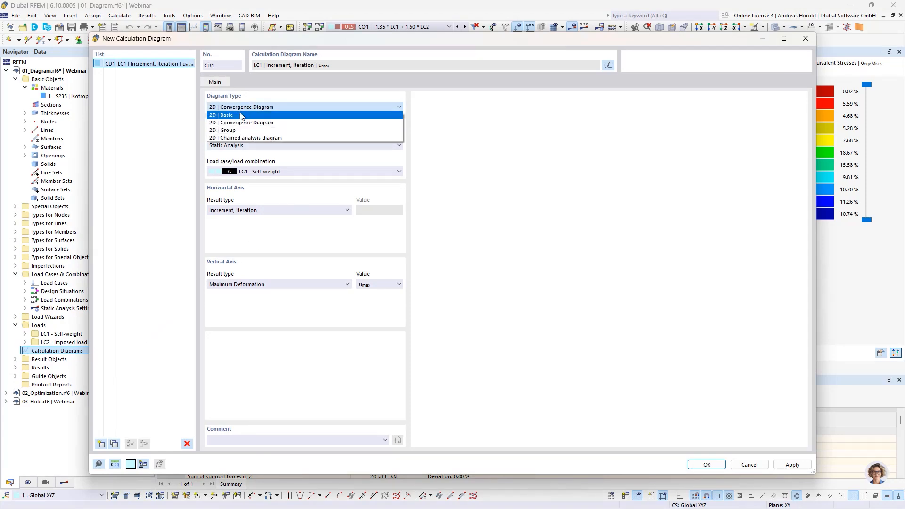
{"action": "left_click", "coordinate": [241, 116]}
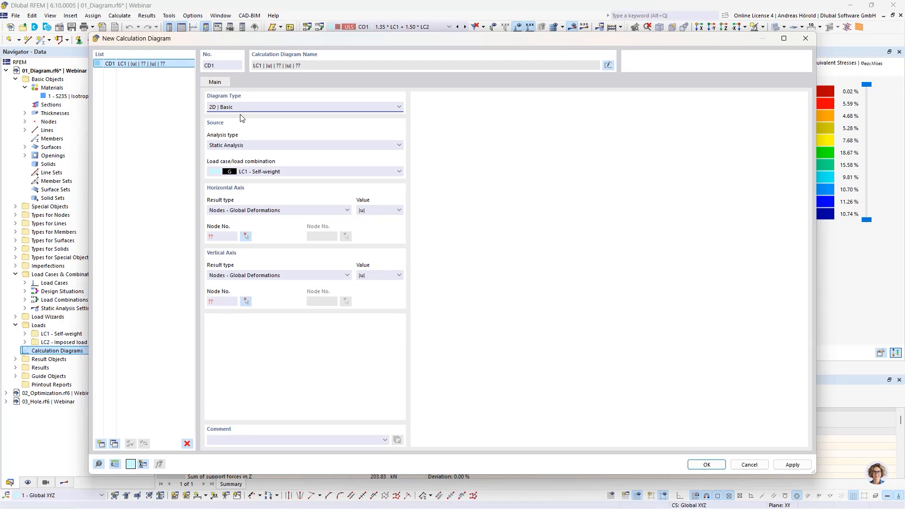
{"action": "left_click", "coordinate": [293, 172]}
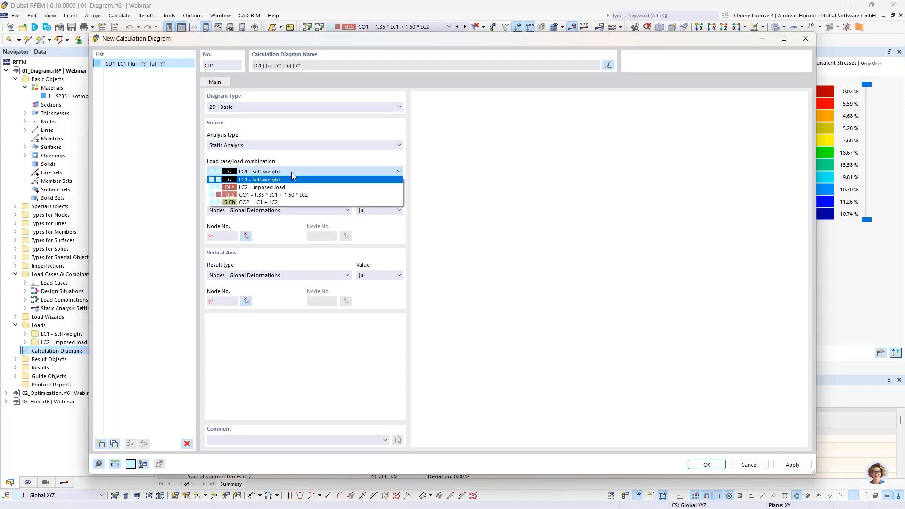
{"action": "left_click", "coordinate": [291, 196]}
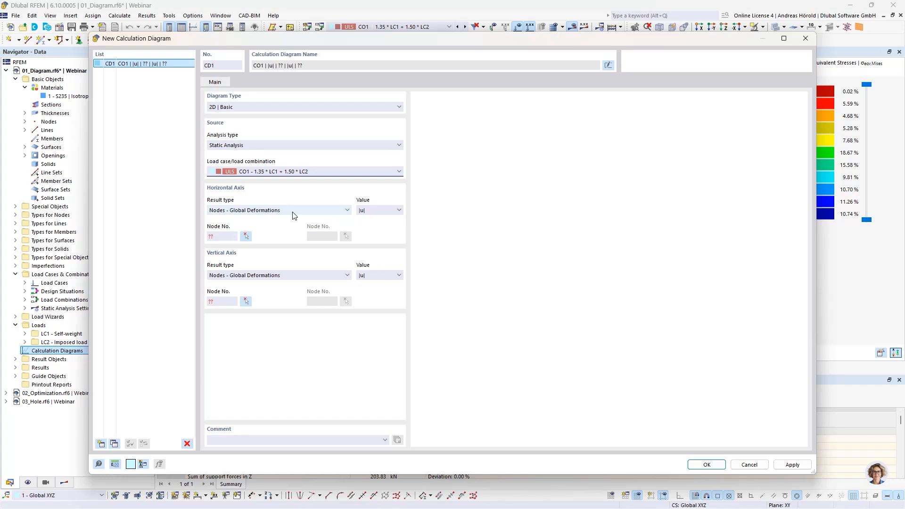
Set the result type of the diagram's horizontal axis to Increment
{"action": "left_click", "coordinate": [295, 212]}
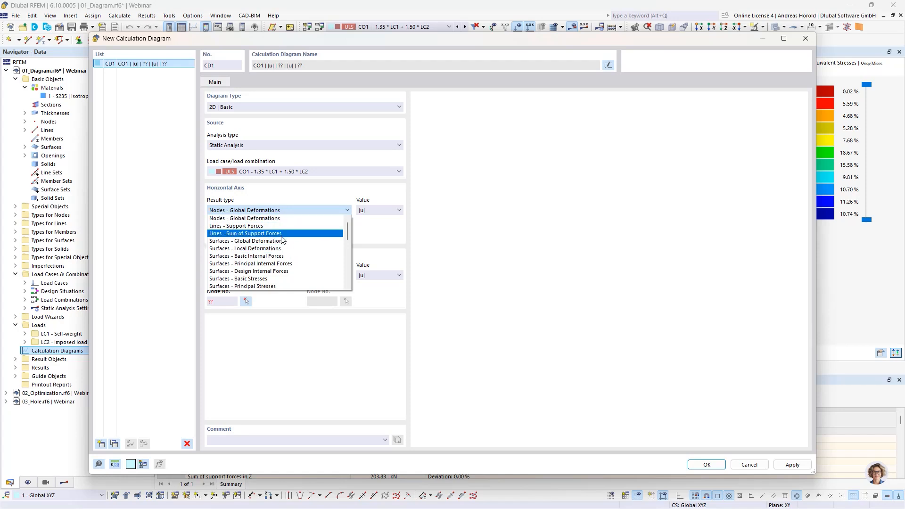
{"action": "scroll", "coordinate": [282, 241], "scroll_direction": "down", "scroll_amount": 10}
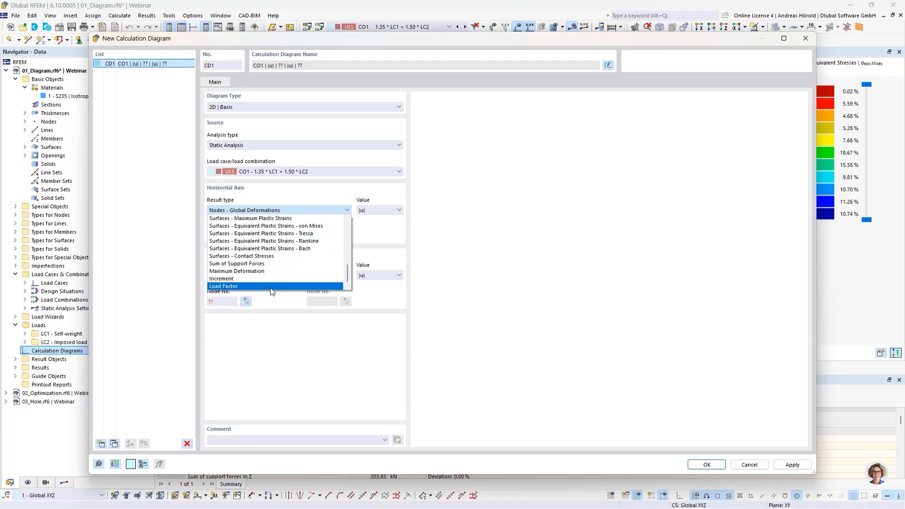
{"action": "left_click", "coordinate": [276, 279]}
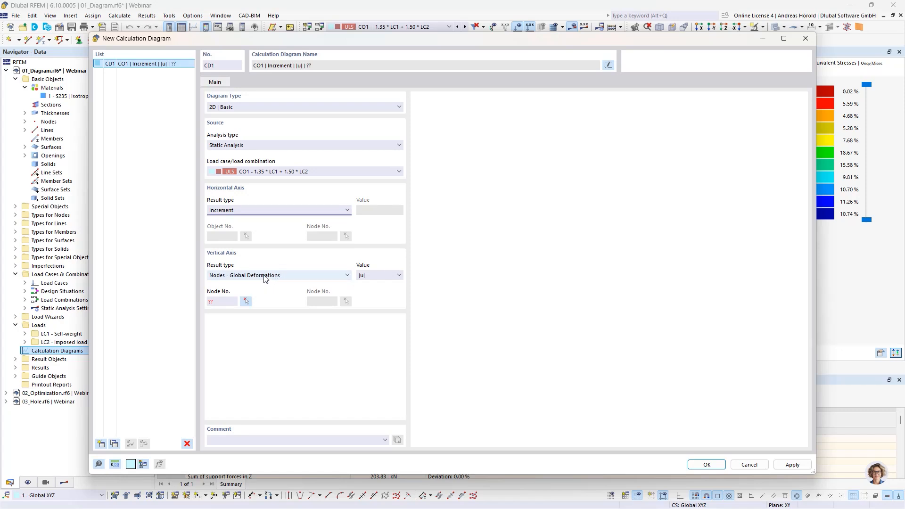
Set the vertical axis to Surfaces - Equivalent Stresses - von Mises with the value σeqv,Mises,Max
{"action": "left_click", "coordinate": [303, 278]}
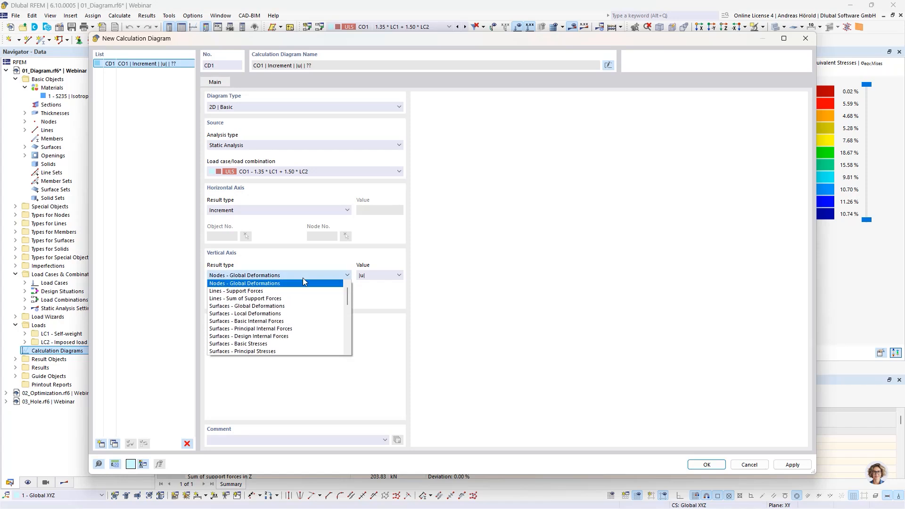
{"action": "scroll", "coordinate": [303, 283], "scroll_direction": "down", "scroll_amount": 2}
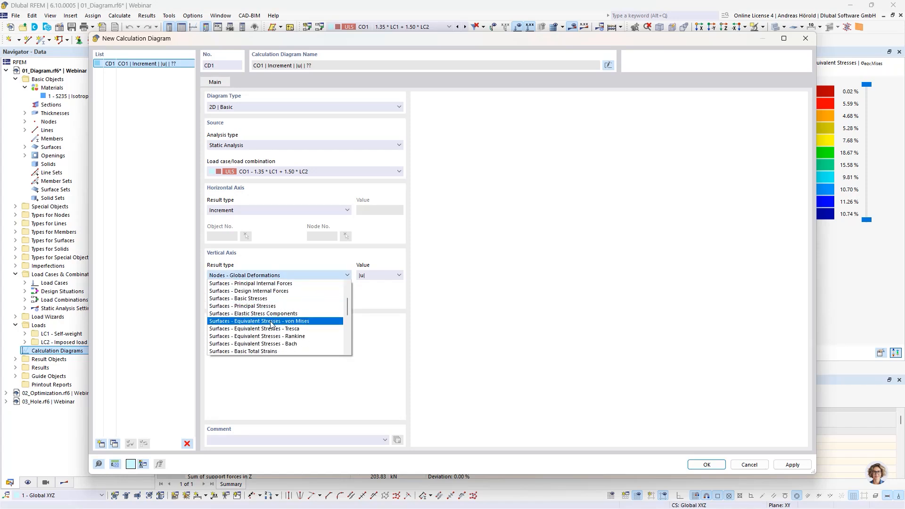
{"action": "left_click", "coordinate": [304, 322]}
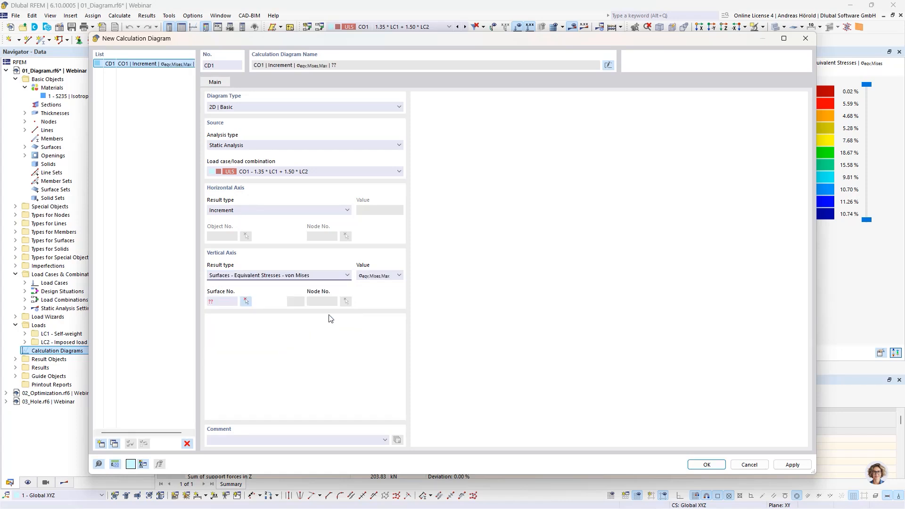
{"action": "left_click", "coordinate": [386, 276]}
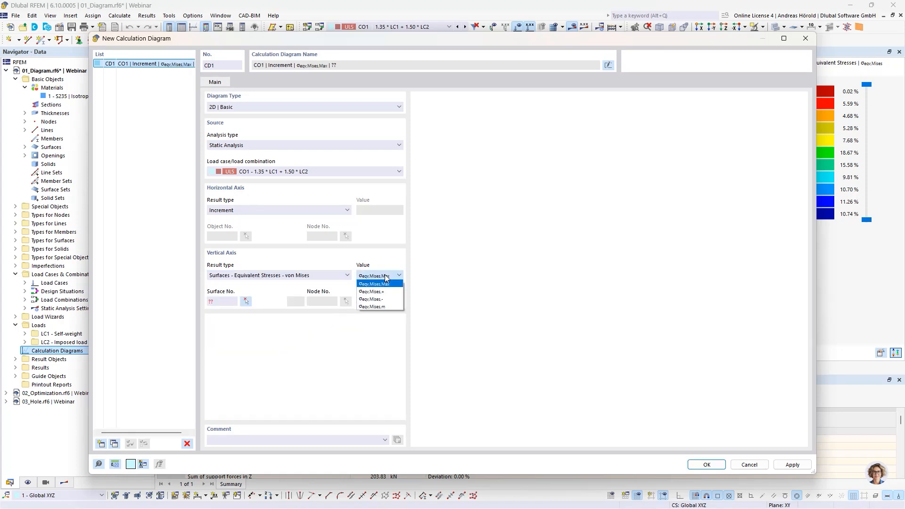
{"action": "left_click", "coordinate": [385, 276]}
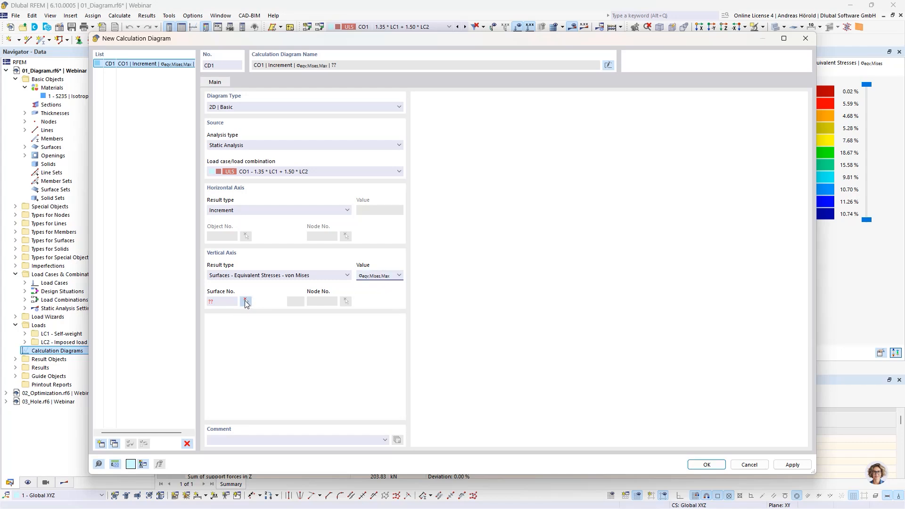
Assign surface 3 and its bottom corner node 19 as the evaluation location for the vertical axis
{"action": "left_click", "coordinate": [245, 301]}
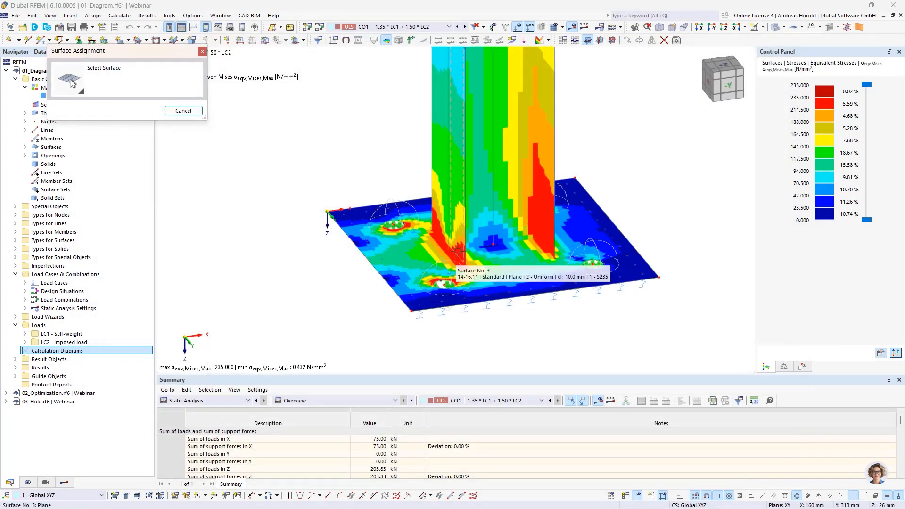
{"action": "left_click", "coordinate": [462, 251]}
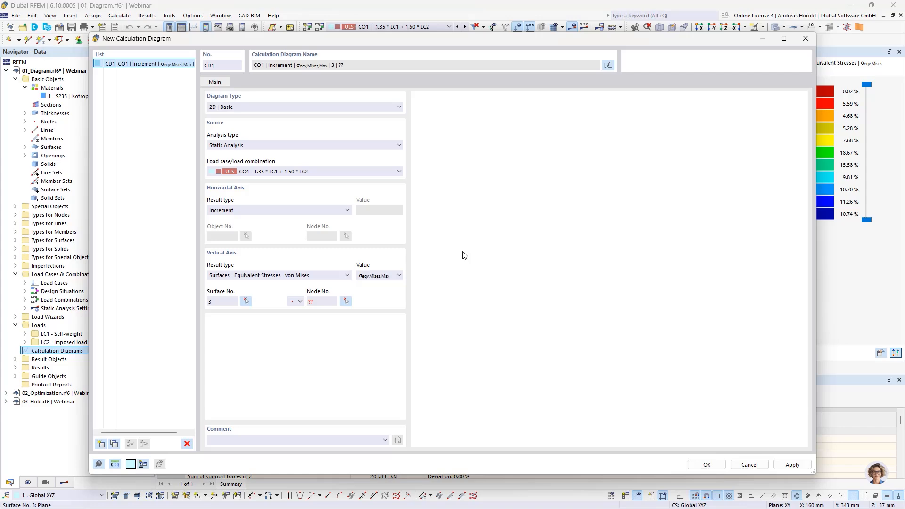
{"action": "left_click", "coordinate": [346, 302]}
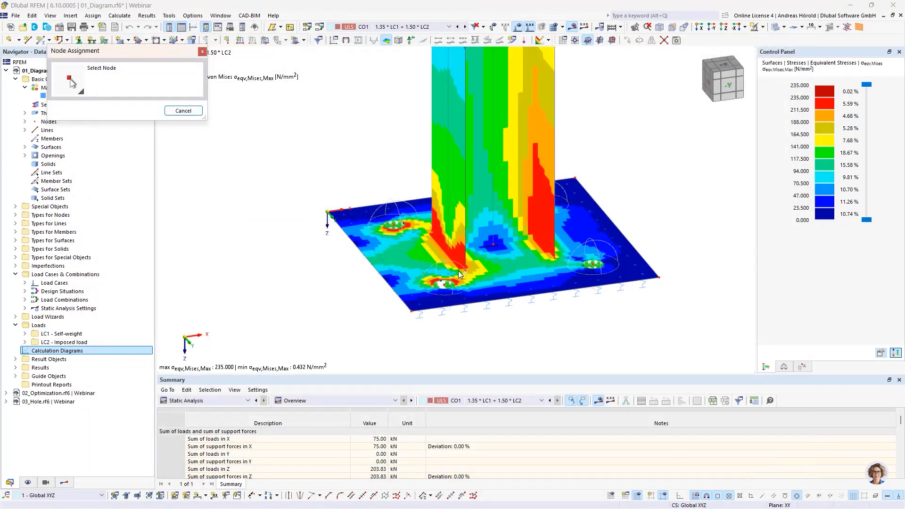
{"action": "left_click", "coordinate": [466, 269]}
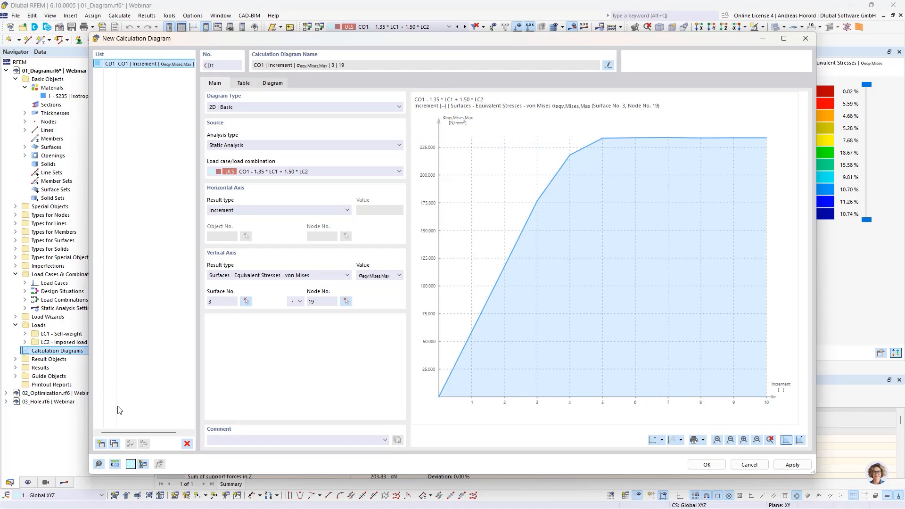
Duplicate the calculation diagram and assign surface 6 with its bottom corner node 25 to the copy
{"action": "left_click", "coordinate": [114, 445]}
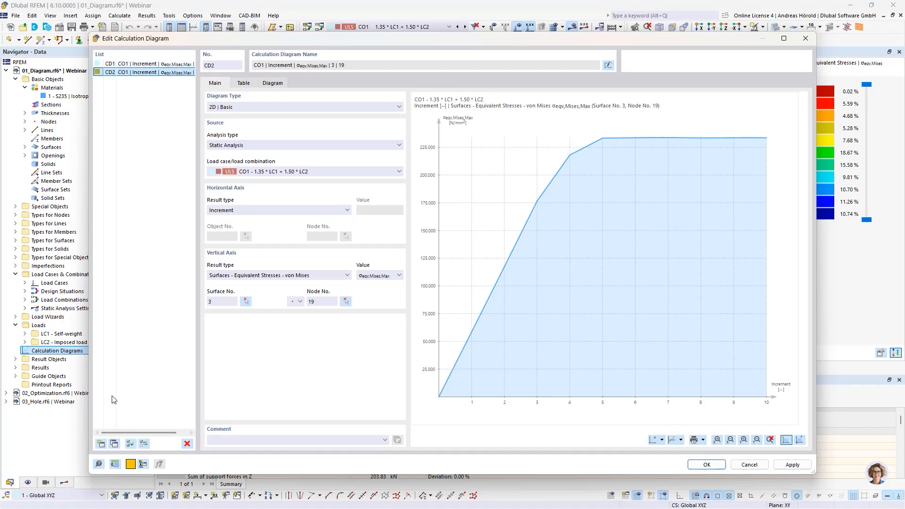
{"action": "left_click", "coordinate": [246, 302]}
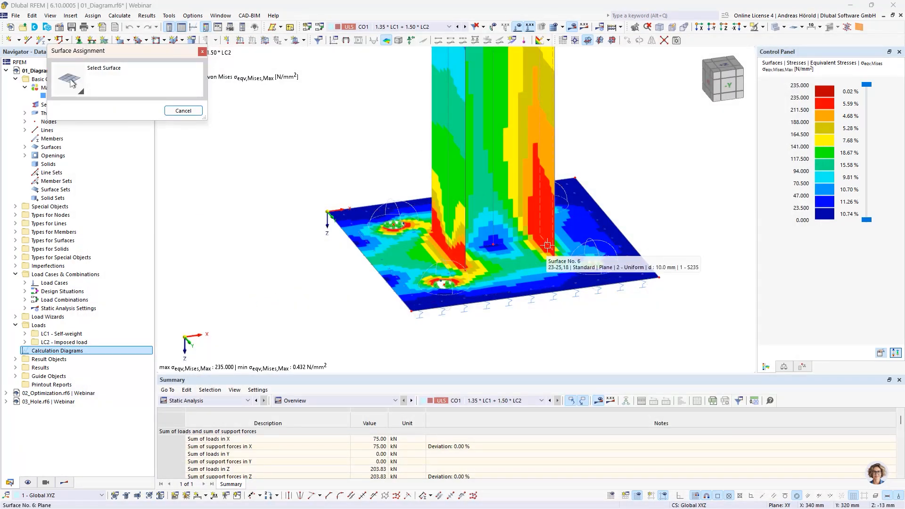
{"action": "left_click", "coordinate": [548, 245]}
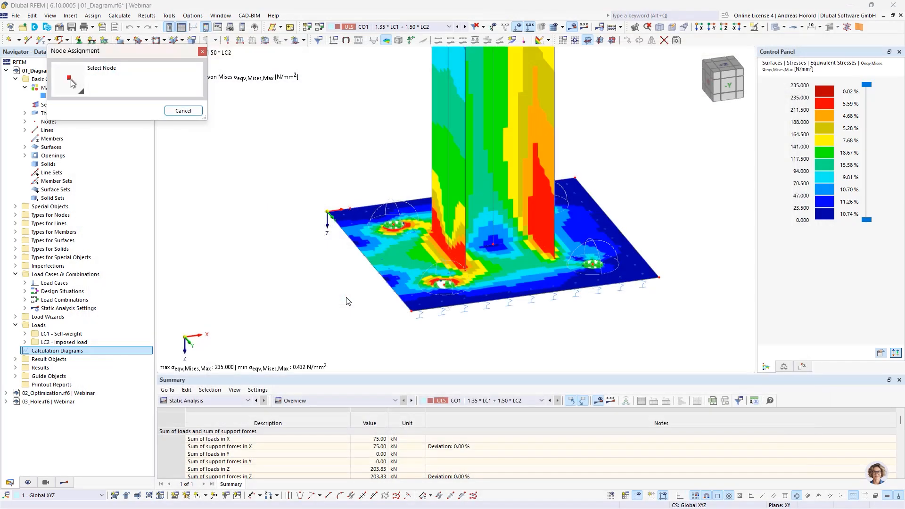
{"action": "left_click", "coordinate": [346, 300]}
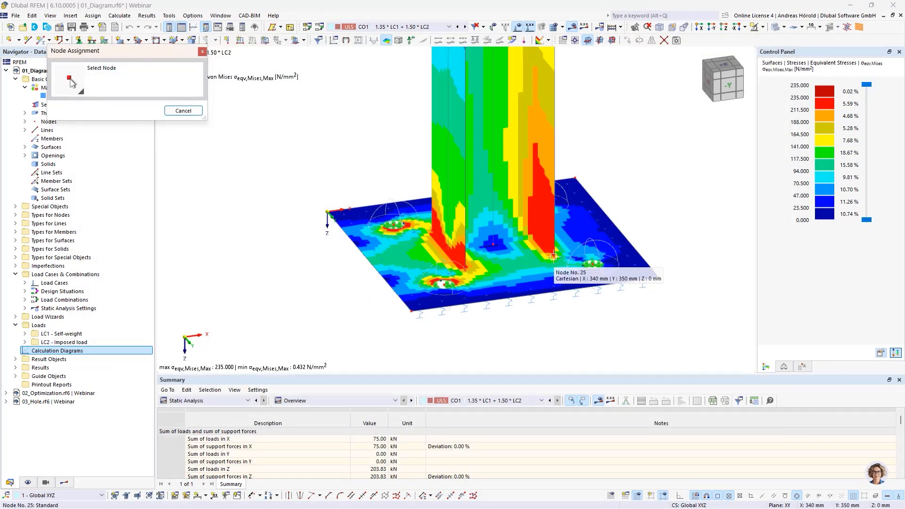
{"action": "left_click", "coordinate": [554, 259]}
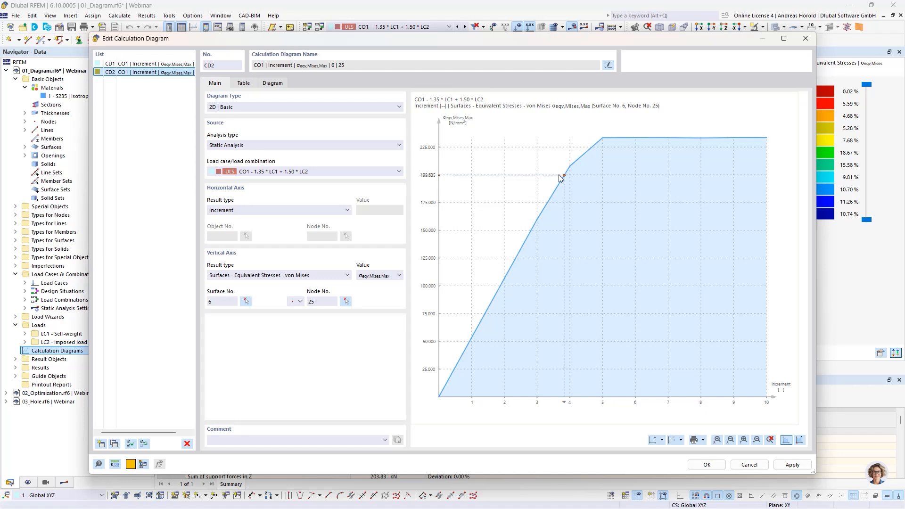
Create a 2D | Group calculation diagram with CD1 as the master diagram and CD2 assigned to it
{"action": "left_click", "coordinate": [101, 445]}
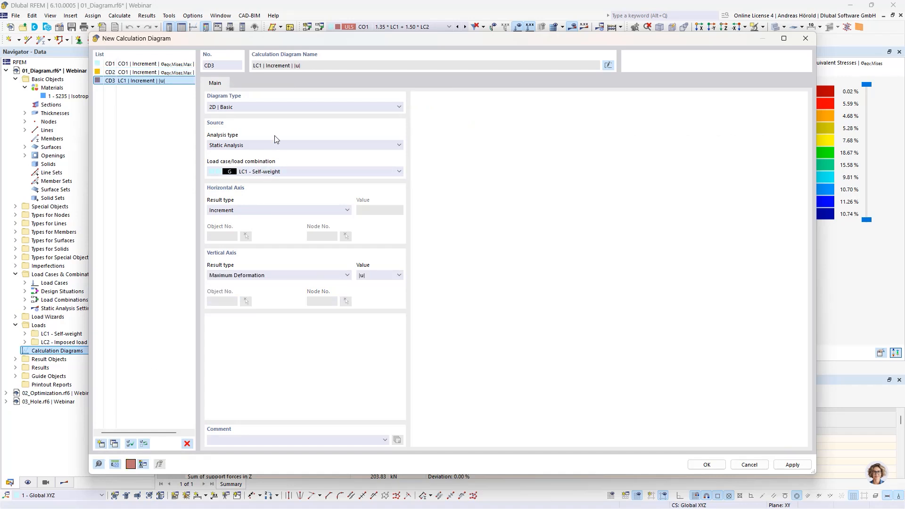
{"action": "left_click", "coordinate": [265, 106]}
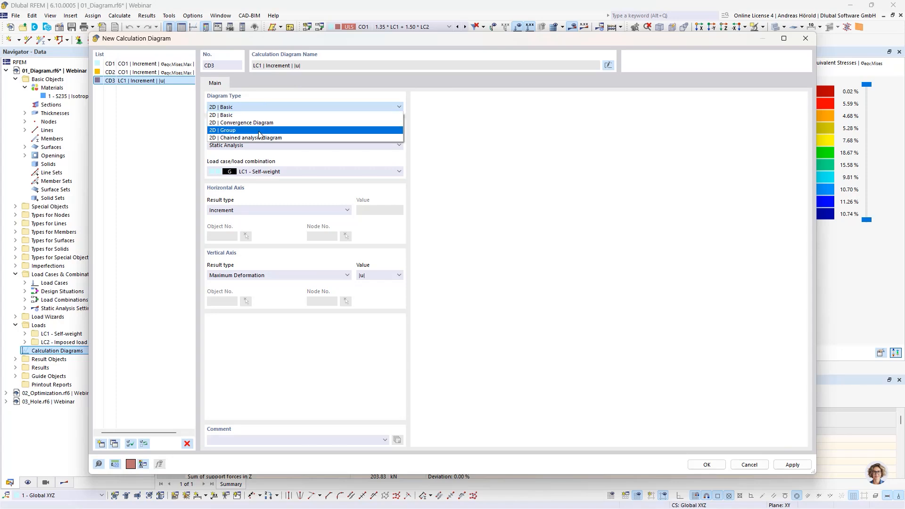
{"action": "left_click", "coordinate": [261, 131]}
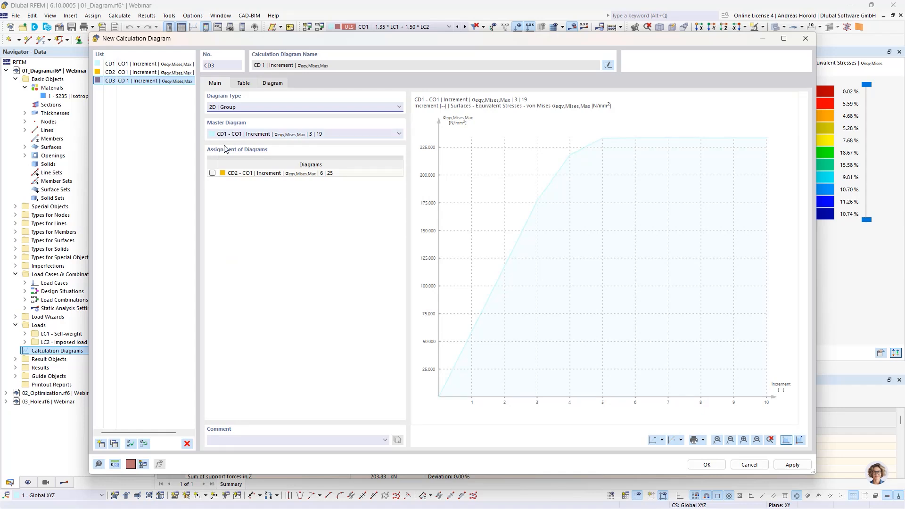
{"action": "left_click", "coordinate": [213, 173]}
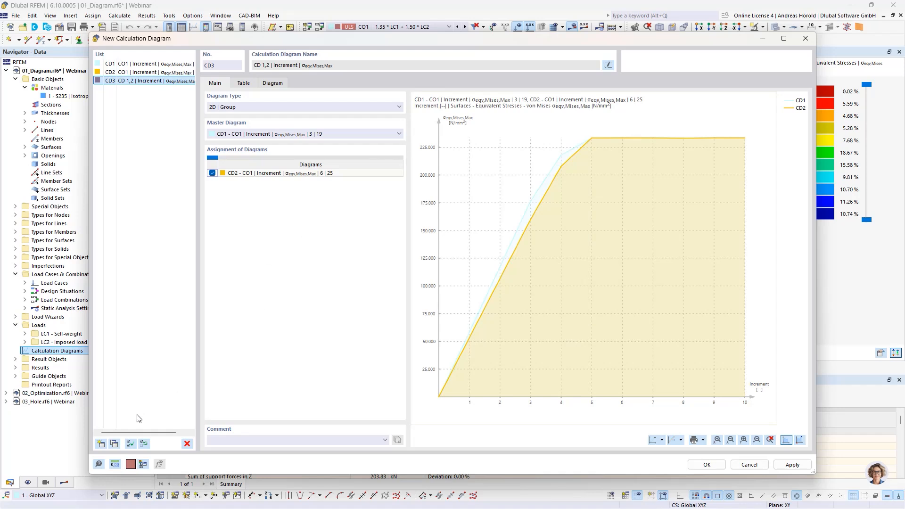
Create a 2D | Convergence Diagram of the maximum deformation umax for load combination CO1
{"action": "left_click", "coordinate": [101, 444]}
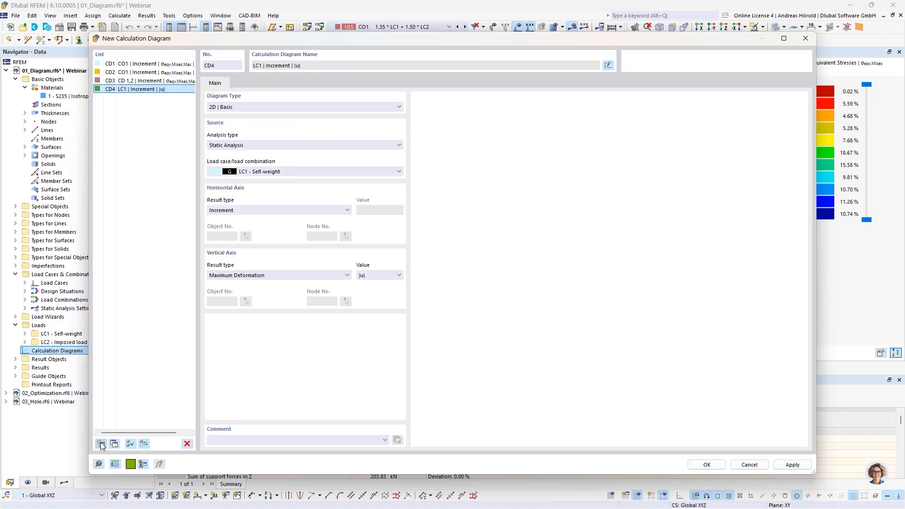
{"action": "left_click", "coordinate": [242, 107]}
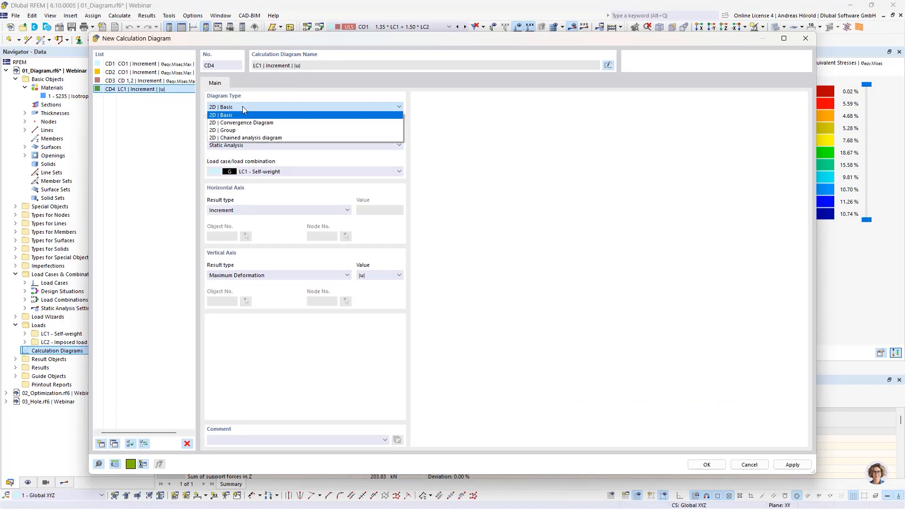
{"action": "left_click", "coordinate": [268, 124]}
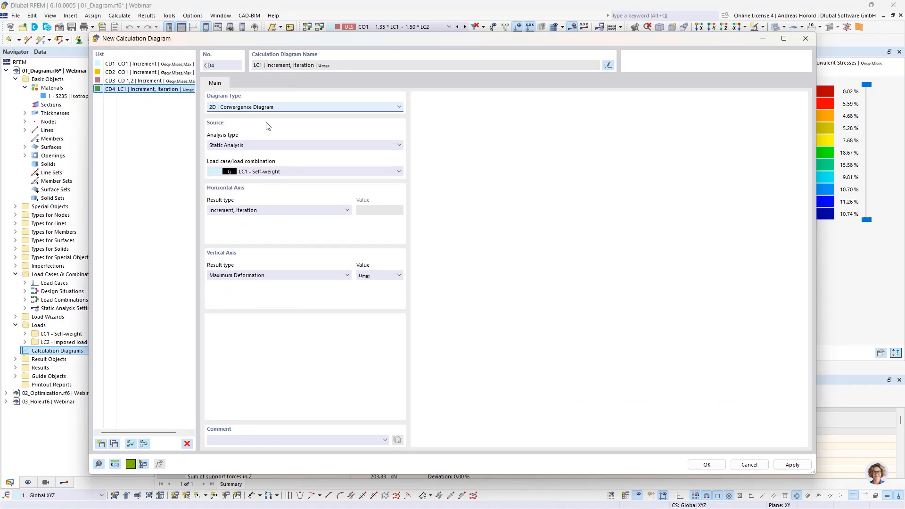
{"action": "left_click", "coordinate": [275, 173]}
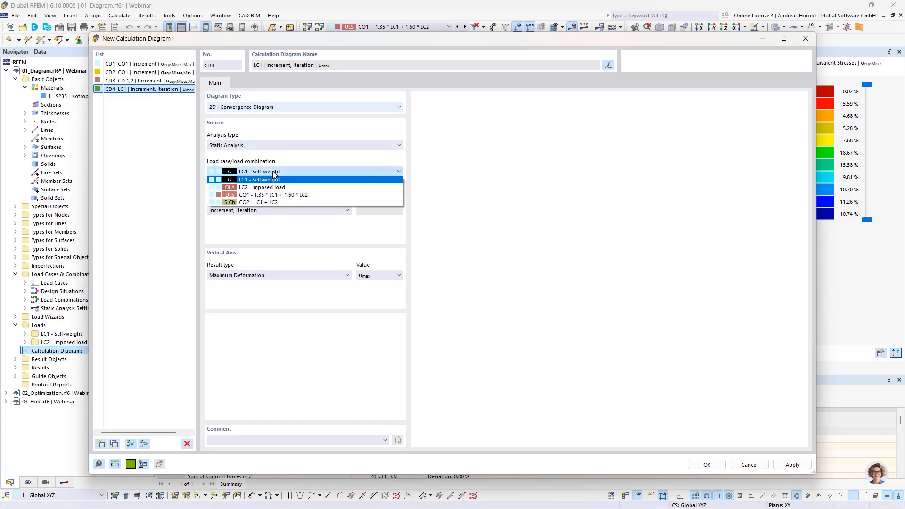
{"action": "left_click", "coordinate": [268, 195]}
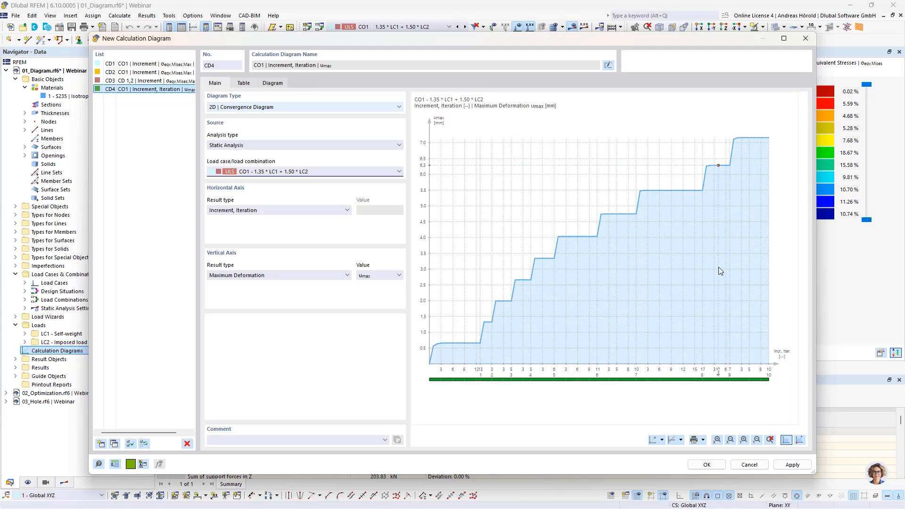
Check the graphics print options for the convergence diagram and accept the calculation diagrams
{"action": "left_click", "coordinate": [703, 440]}
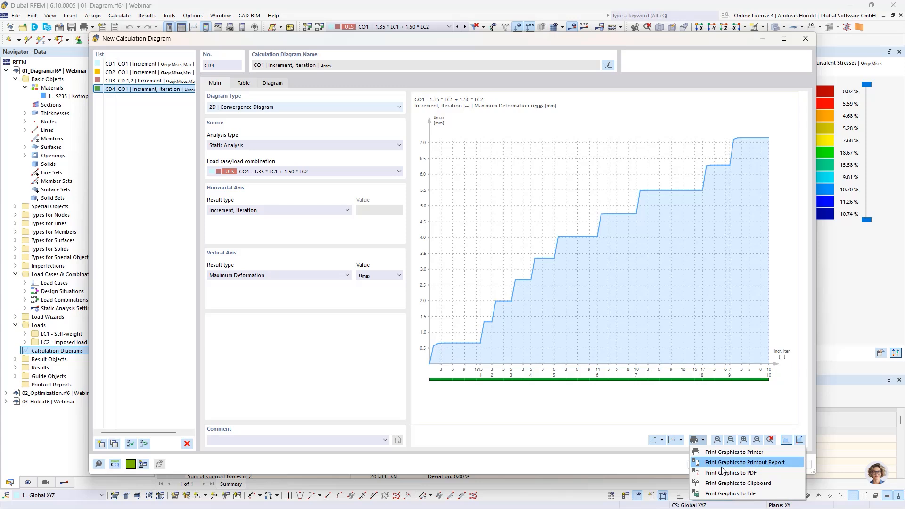
{"action": "left_click", "coordinate": [689, 402]}
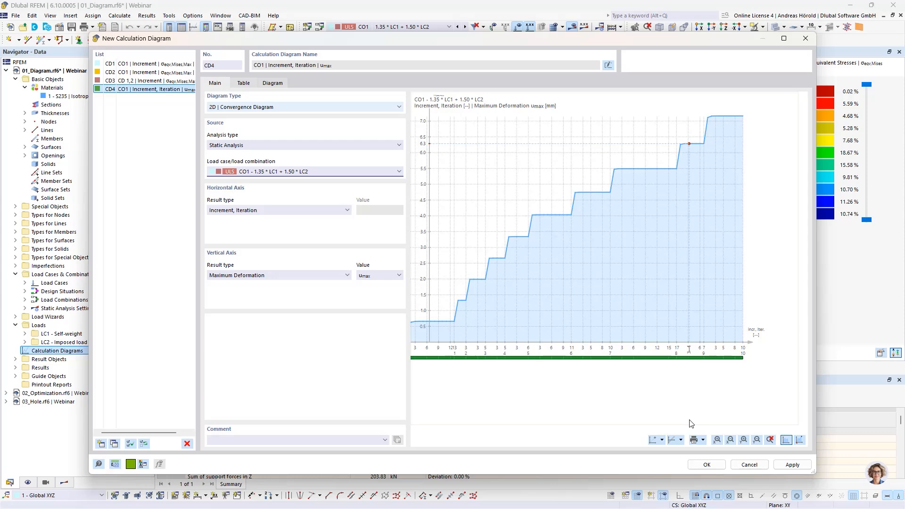
{"action": "left_click", "coordinate": [707, 465]}
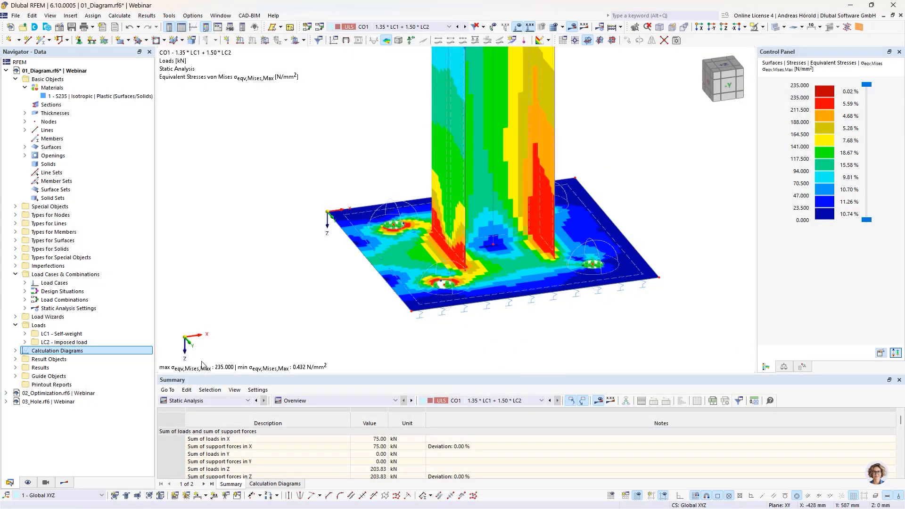
Switch to the 02_Optimization model and inspect the parametric dimensions of the beam's I-section without changing them
{"action": "left_click", "coordinate": [61, 393]}
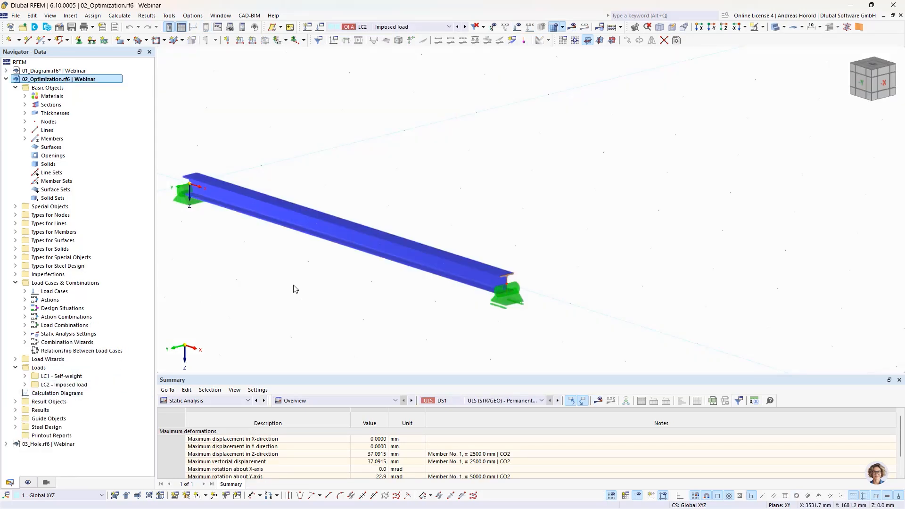
{"action": "middle_click_drag", "start_coordinate": [296, 289], "coordinate": [395, 292]}
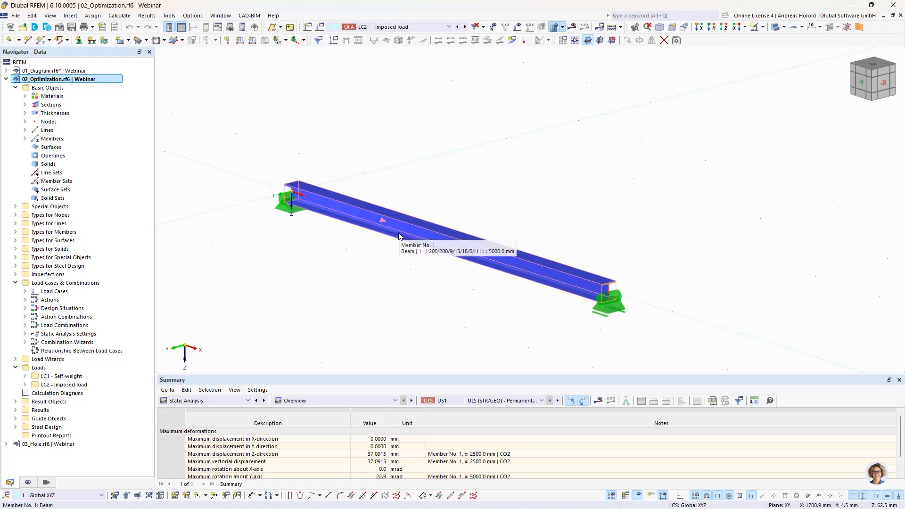
{"action": "left_click", "coordinate": [25, 104]}
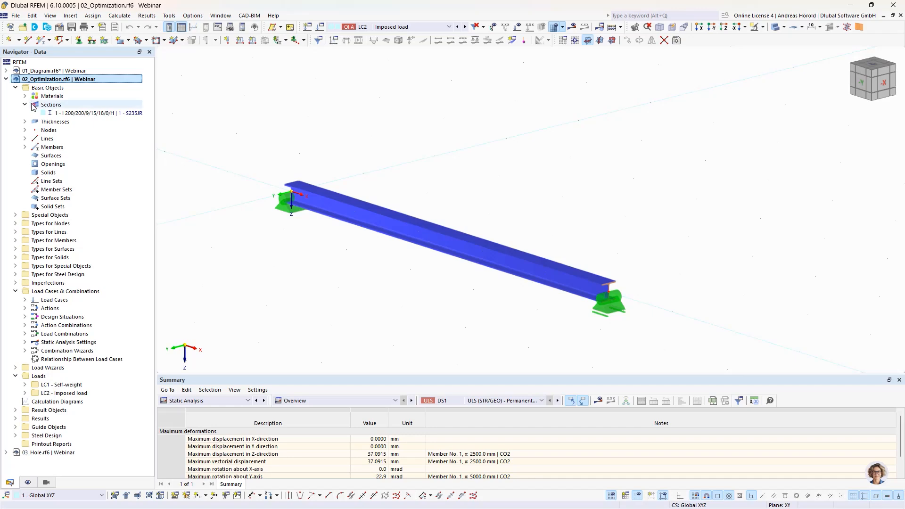
{"action": "left_click", "coordinate": [88, 113]}
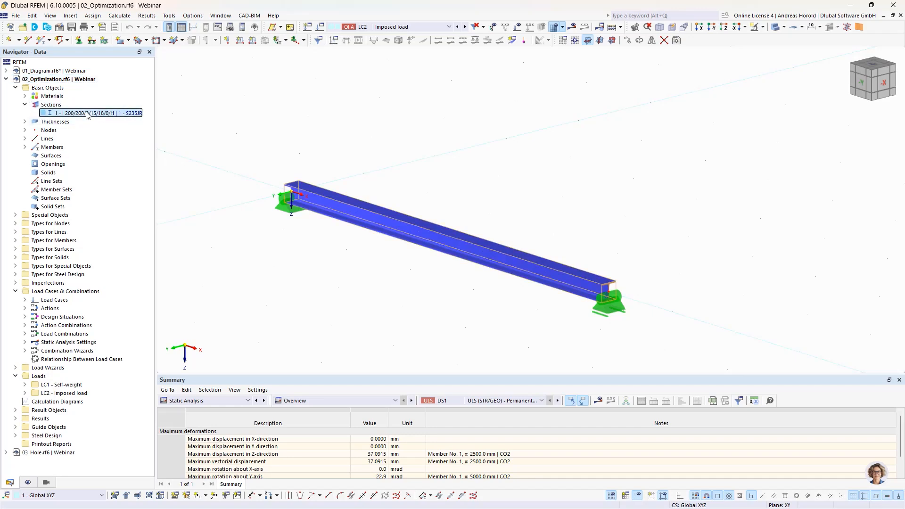
{"action": "double_click", "coordinate": [87, 113]}
{"action": "left_click", "coordinate": [297, 109]}
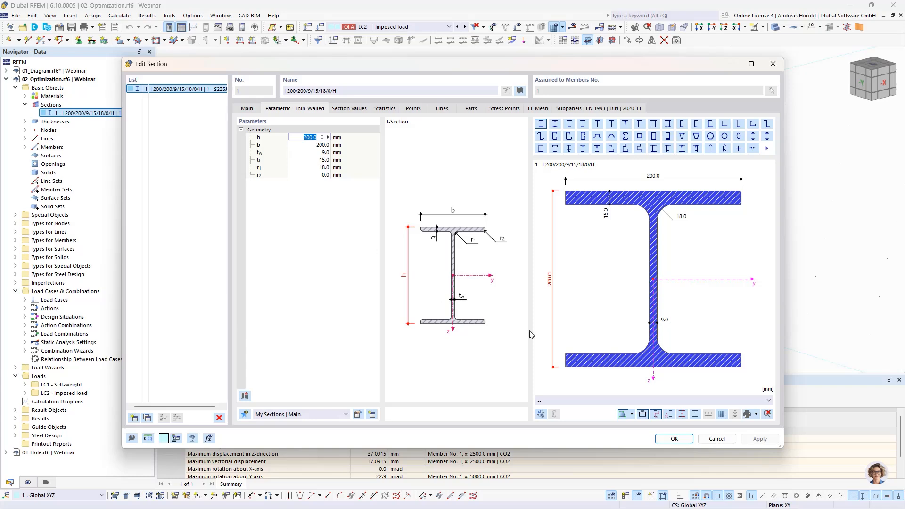
{"action": "left_click", "coordinate": [717, 439]}
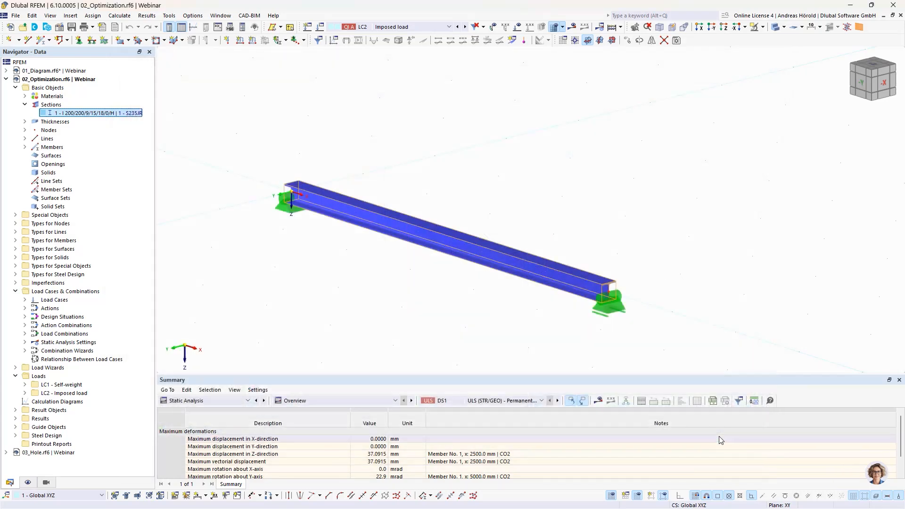
Show the Steel Design results overview and examine the design check ratio of member 1
{"action": "left_click", "coordinate": [220, 401]}
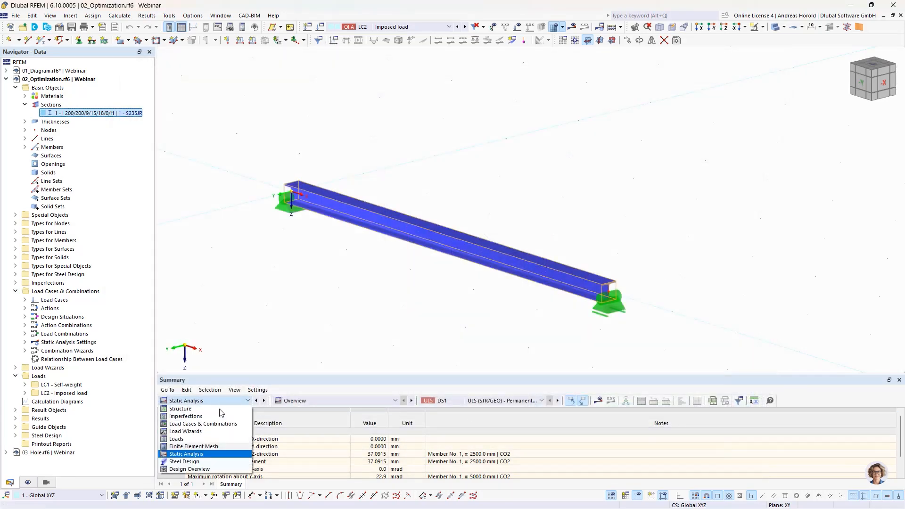
{"action": "left_click", "coordinate": [208, 462]}
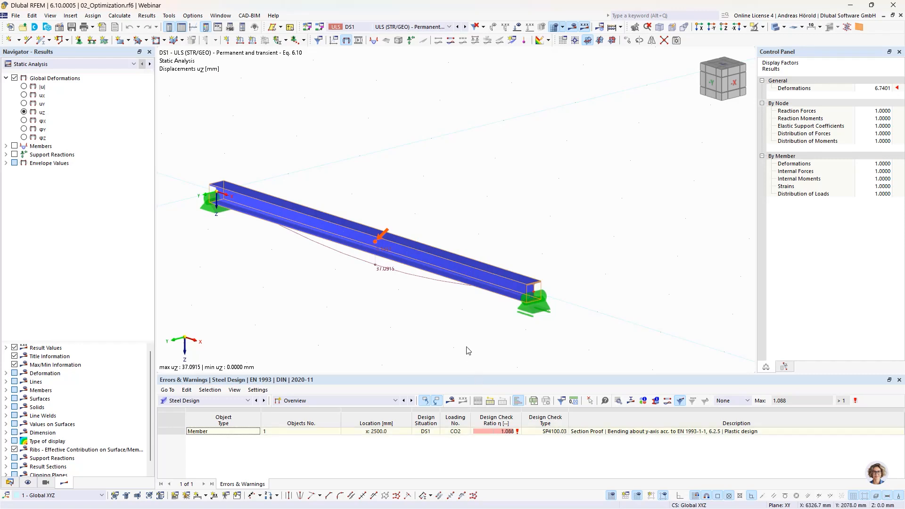
{"action": "left_click", "coordinate": [491, 432]}
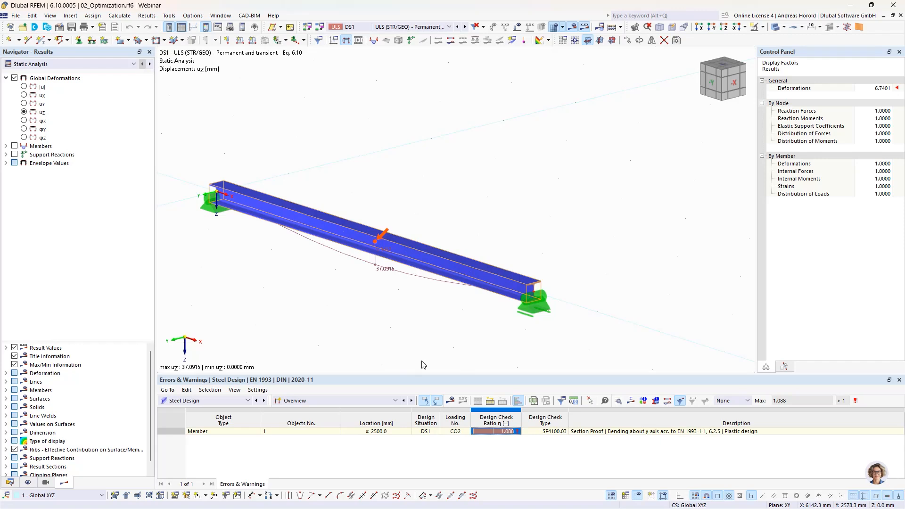
In the Steel Design input data for sections, set section 1 to be optimized within its current row
{"action": "left_click", "coordinate": [350, 400]}
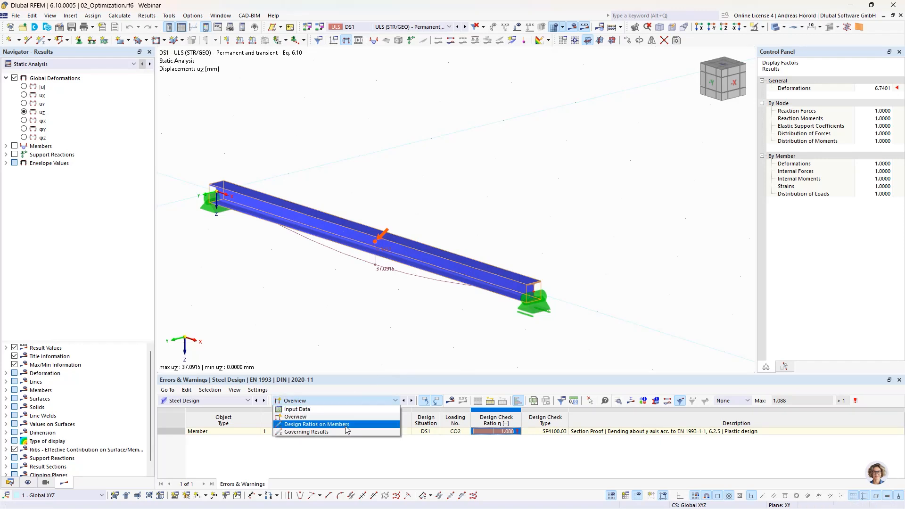
{"action": "left_click", "coordinate": [349, 409]}
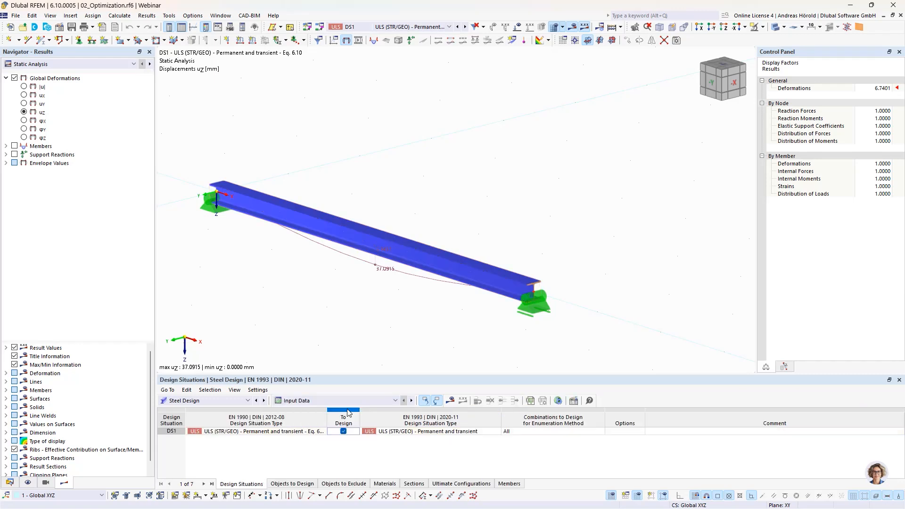
{"action": "left_click", "coordinate": [414, 484]}
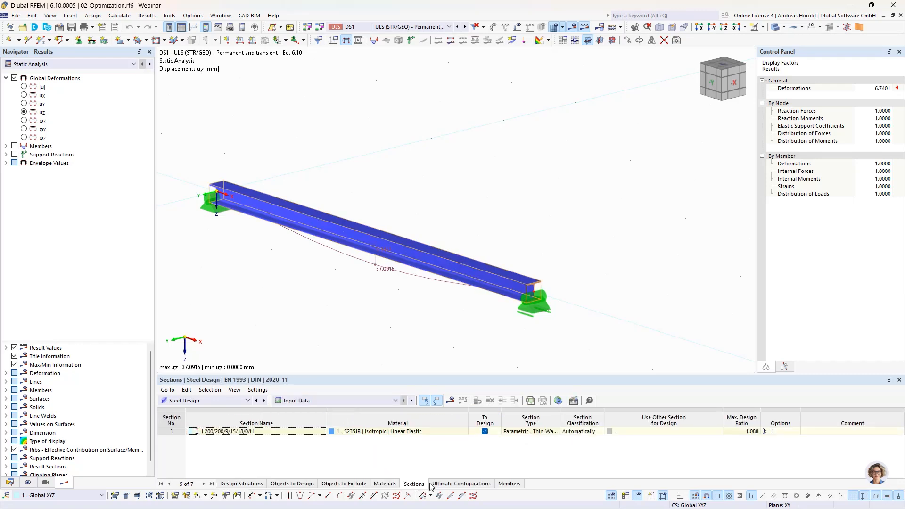
{"action": "left_click", "coordinate": [661, 432]}
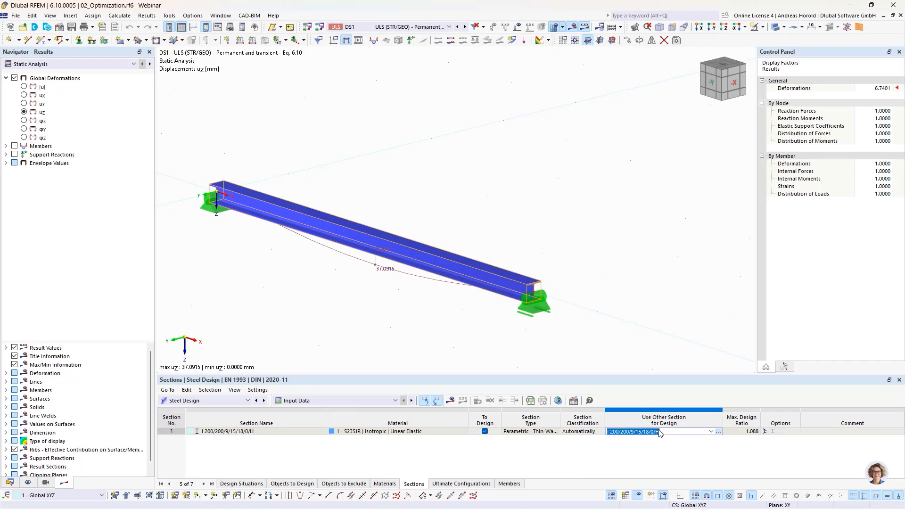
{"action": "left_click", "coordinate": [711, 432]}
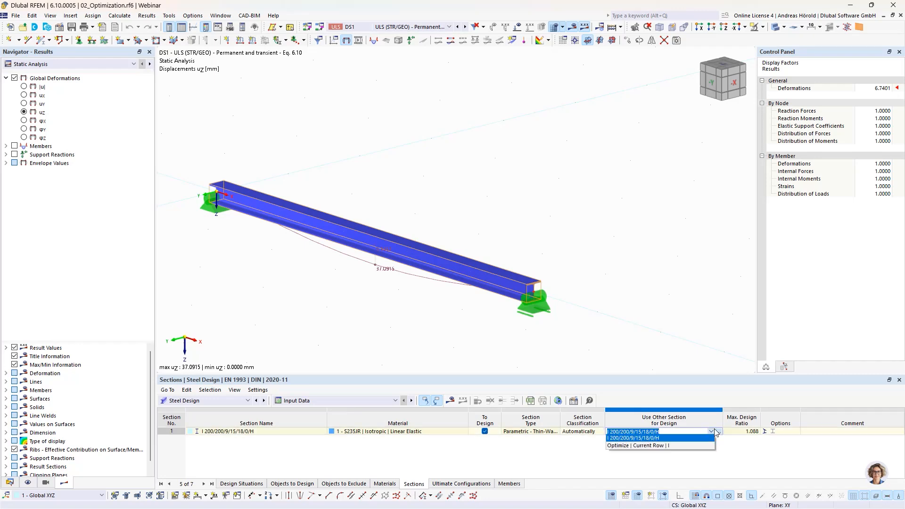
{"action": "left_click", "coordinate": [655, 446]}
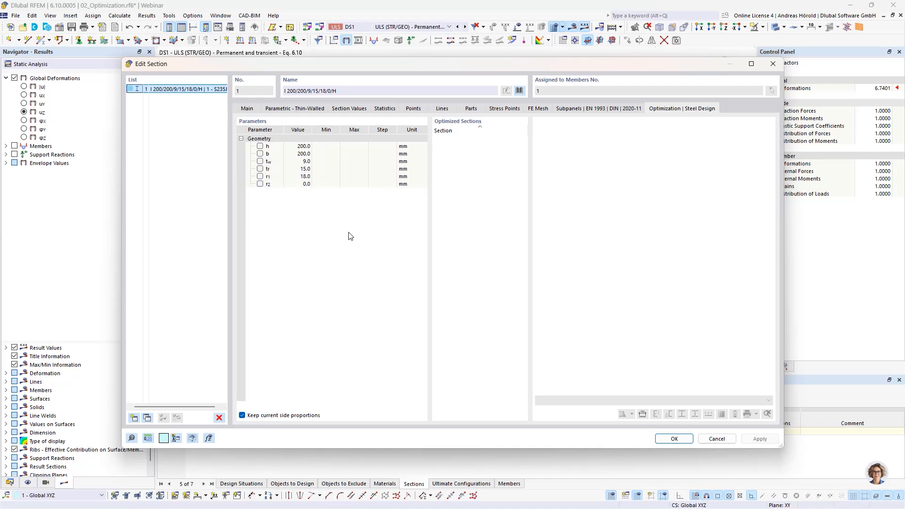
Enable optimization of the section width b from 200 to 240 mm in steps of 10 mm and accept the settings
{"action": "left_click", "coordinate": [260, 154]}
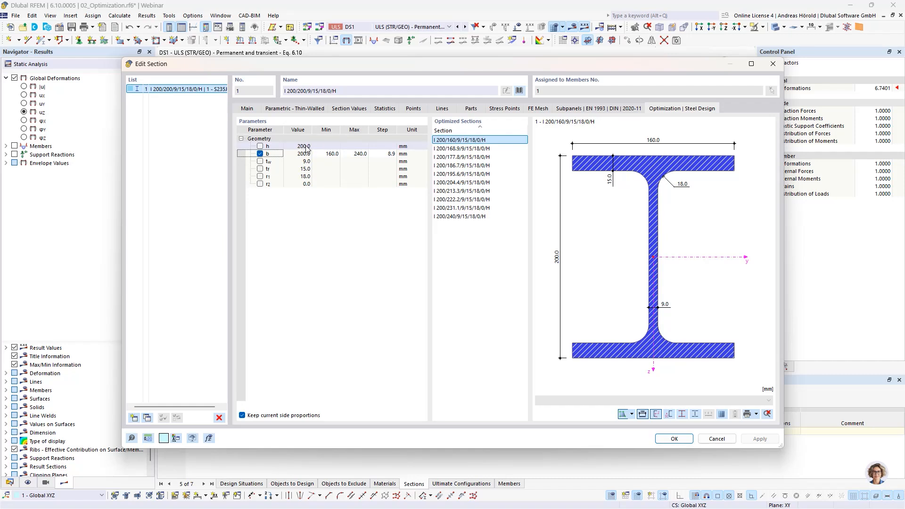
{"action": "left_click", "coordinate": [333, 154]}
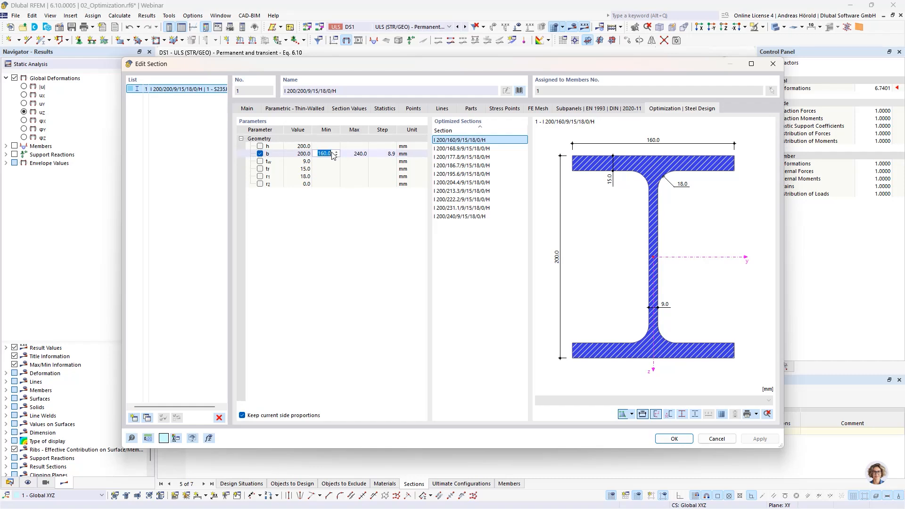
{"action": "type", "text": "200"}
{"action": "left_click", "coordinate": [355, 154]}
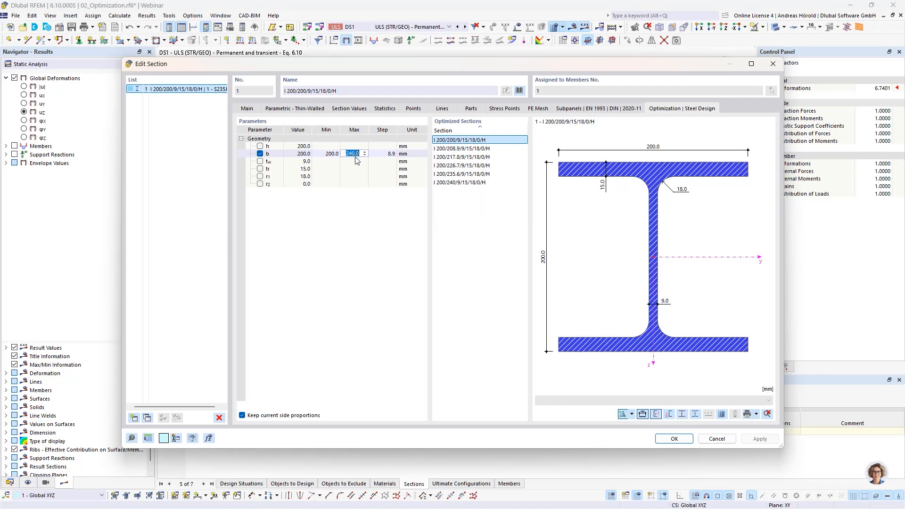
{"action": "left_click", "coordinate": [384, 154]}
{"action": "type", "text": "10"}
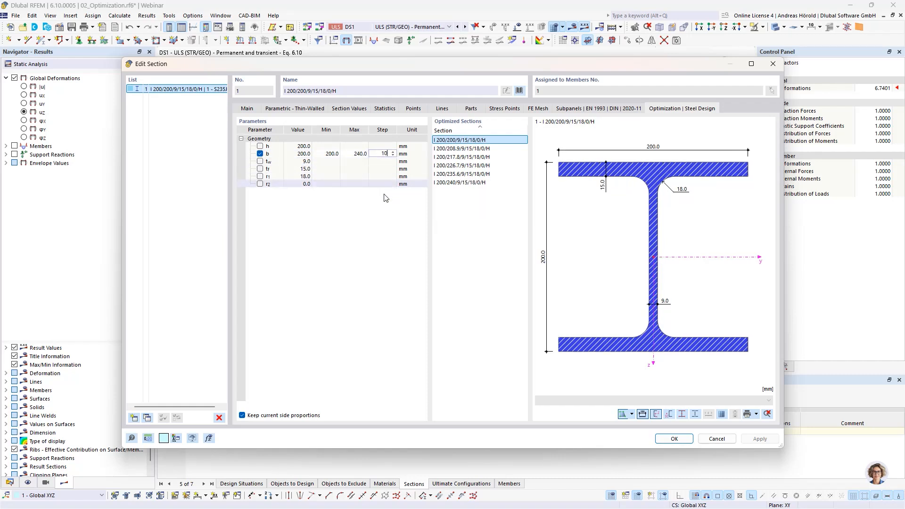
{"action": "key", "text": "Return"}
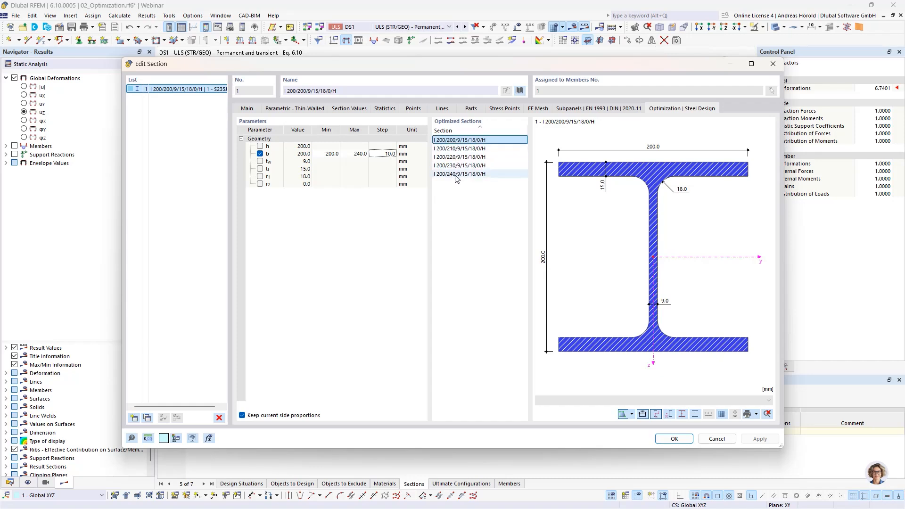
{"action": "left_click", "coordinate": [675, 439]}
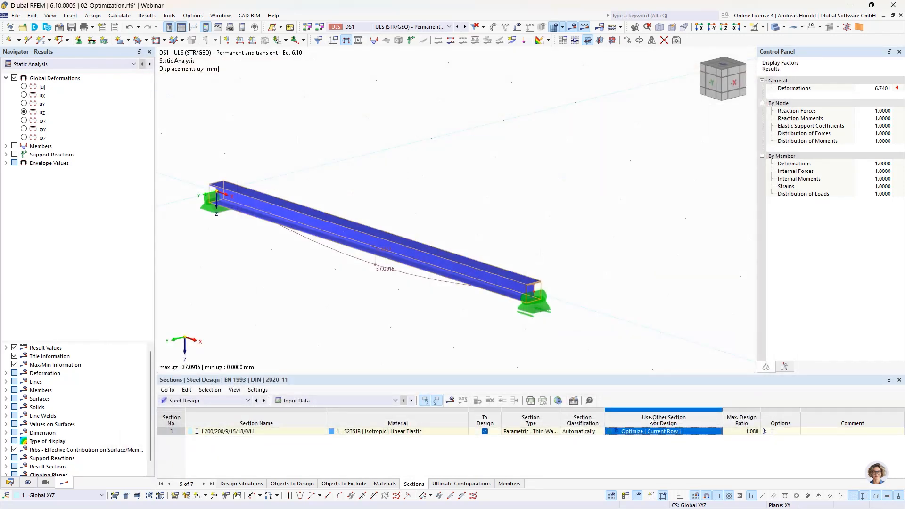
Calculate the steel design with the optimized section and display the design ratios on the beam
{"action": "left_click", "coordinate": [451, 400]}
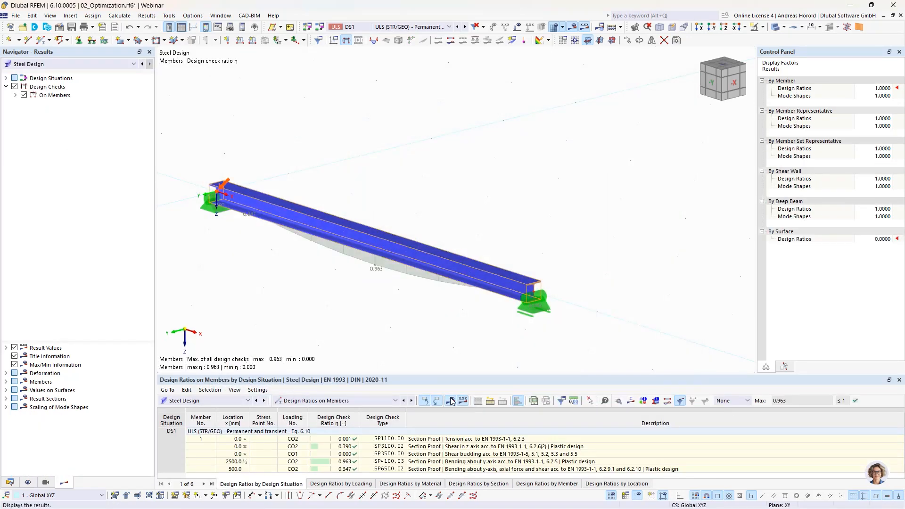
{"action": "middle_click_drag", "start_coordinate": [382, 319], "coordinate": [483, 311]}
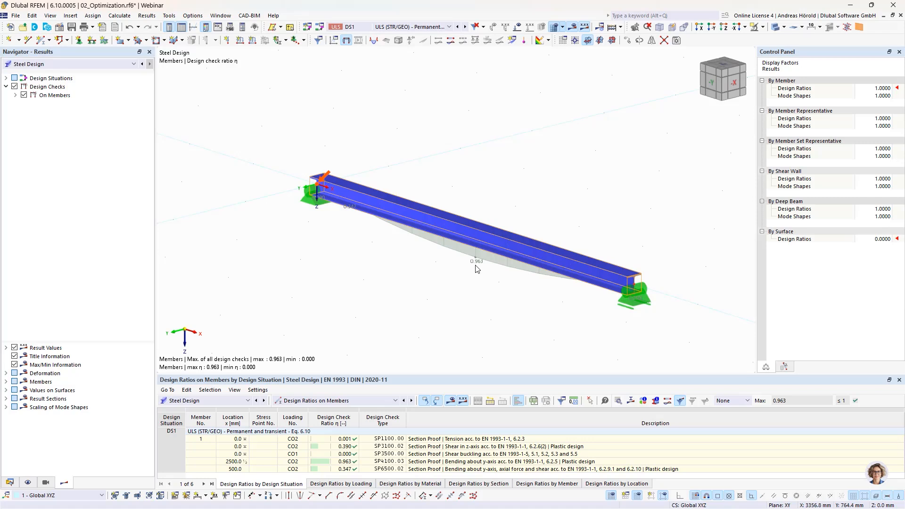
Transfer the optimized section from the Steel Design input data to the model and recalculate the design ratios on the beam
{"action": "scroll", "coordinate": [477, 269], "scroll_direction": "up", "scroll_amount": 5}
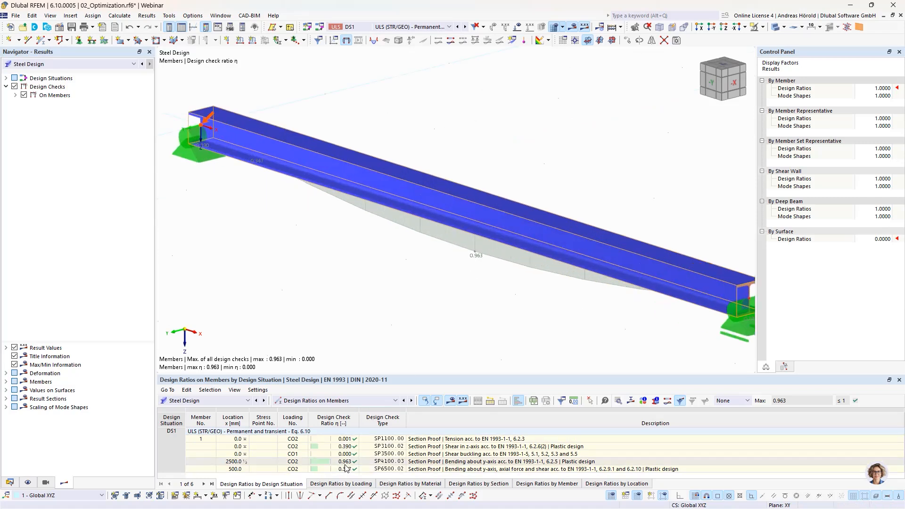
{"action": "scroll", "coordinate": [492, 260], "scroll_direction": "down", "scroll_amount": 2}
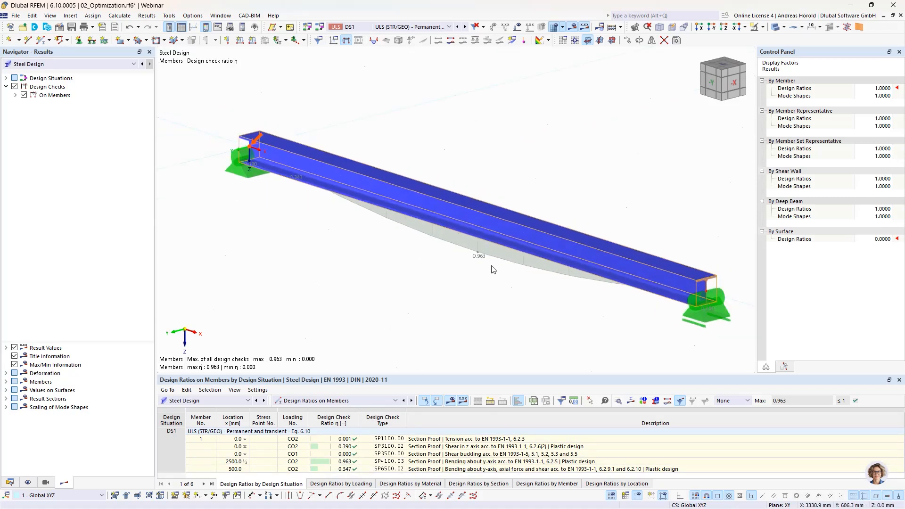
{"action": "scroll", "coordinate": [493, 270], "scroll_direction": "up", "scroll_amount": 2}
{"action": "middle_click_drag", "start_coordinate": [481, 282], "coordinate": [469, 282]}
{"action": "scroll", "coordinate": [481, 282], "scroll_direction": "down", "scroll_amount": 1}
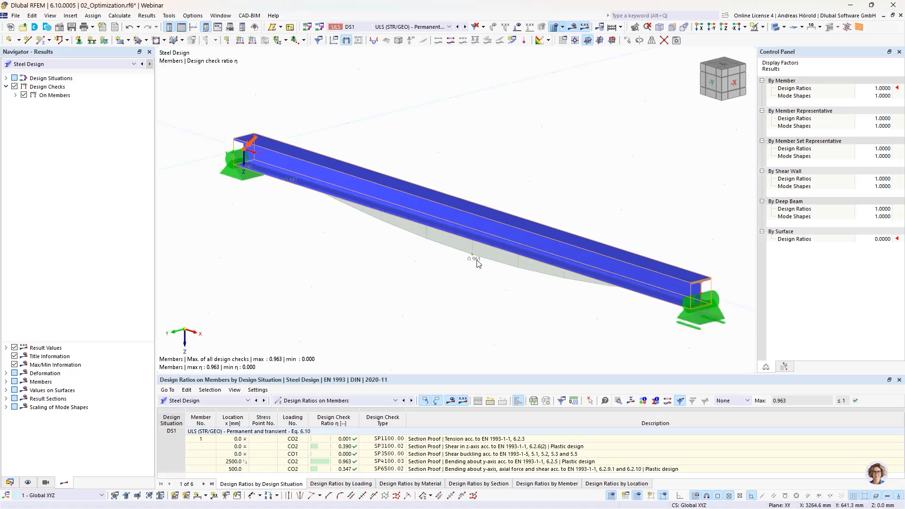
{"action": "left_click", "coordinate": [334, 402]}
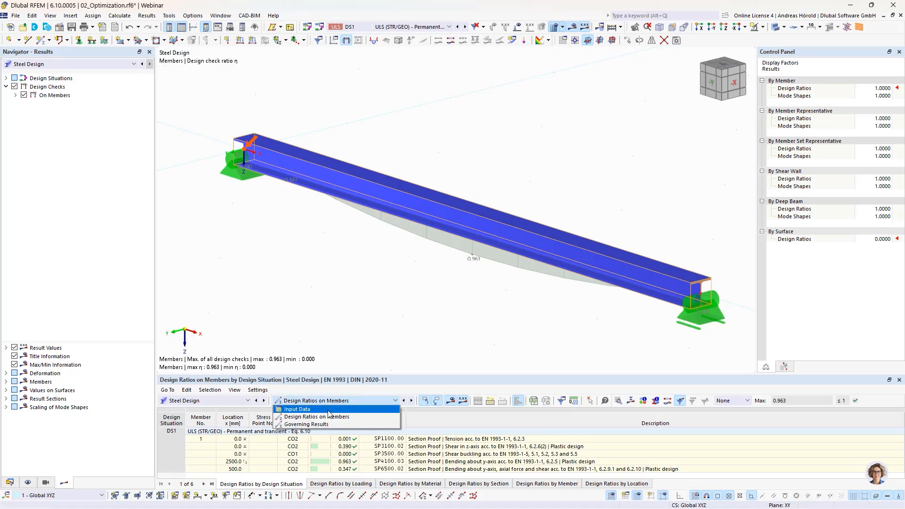
{"action": "left_click", "coordinate": [329, 410]}
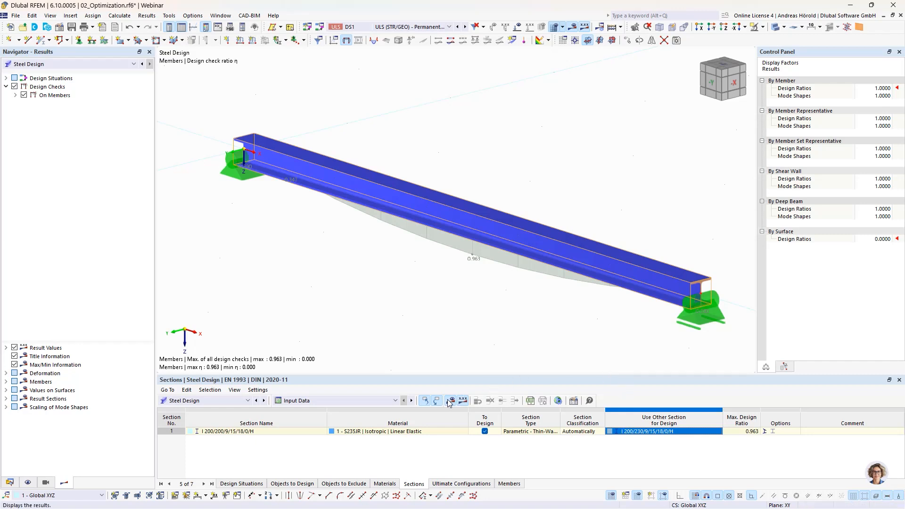
{"action": "right_click", "coordinate": [678, 434]}
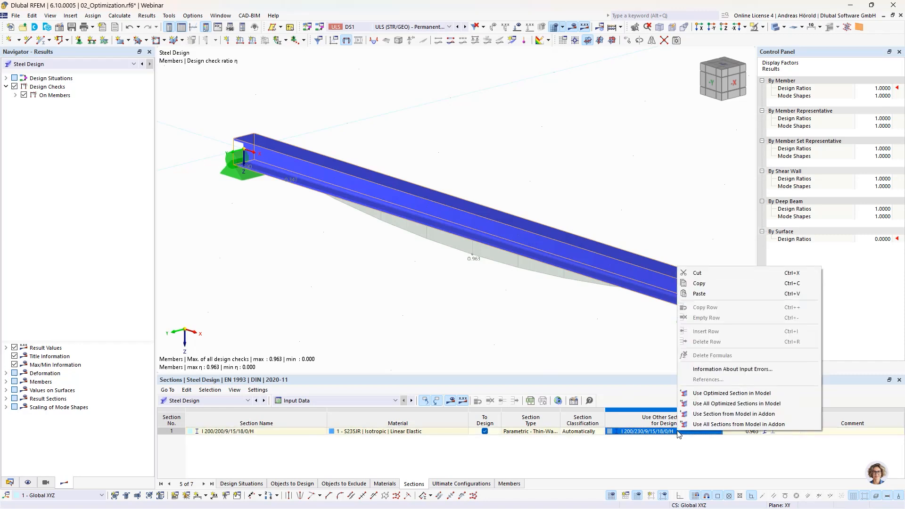
{"action": "left_click", "coordinate": [723, 394]}
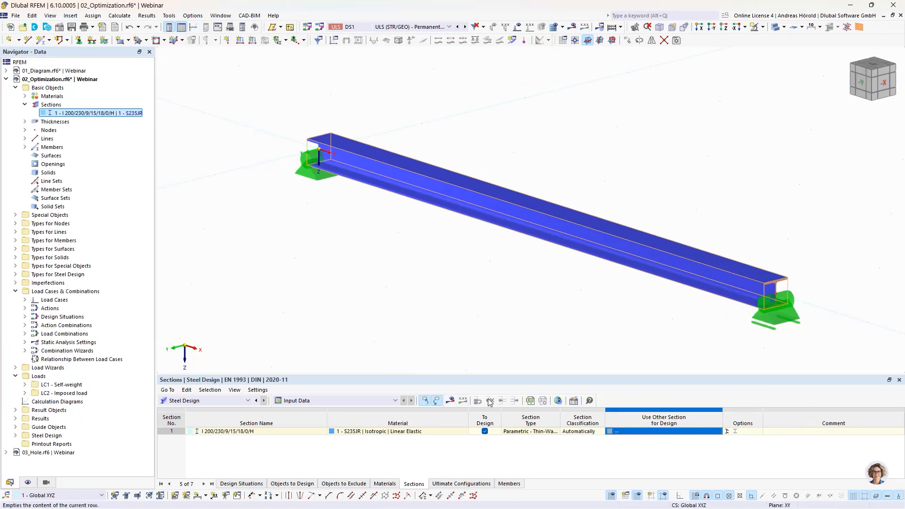
{"action": "left_click", "coordinate": [452, 401]}
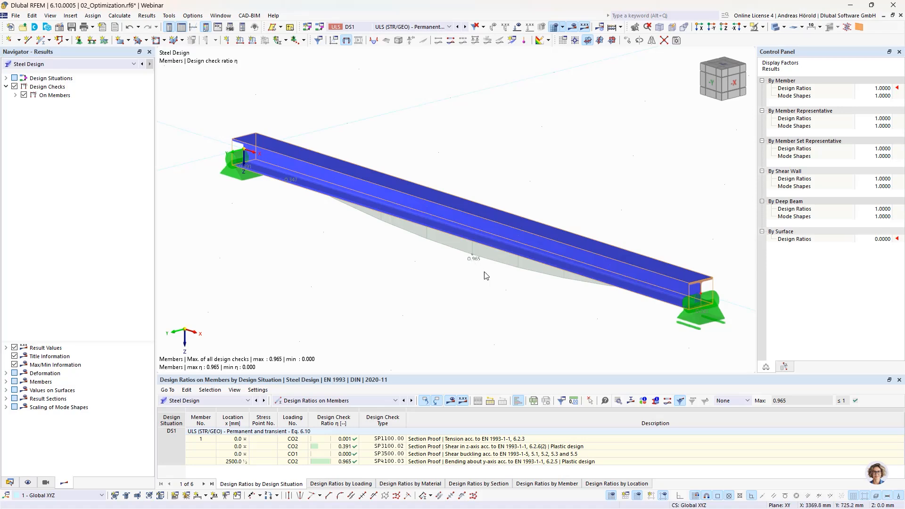
{"action": "middle_click_drag", "start_coordinate": [485, 274], "coordinate": [474, 277]}
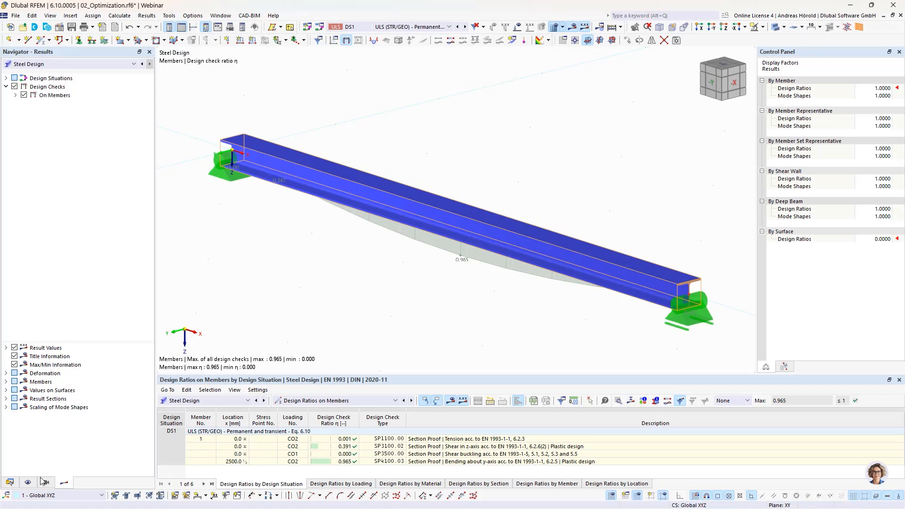
Switch to the model 03_Hole.rf6, clear the object selection and view the solid block from another angle
{"action": "left_click", "coordinate": [9, 482]}
{"action": "left_click", "coordinate": [41, 453]}
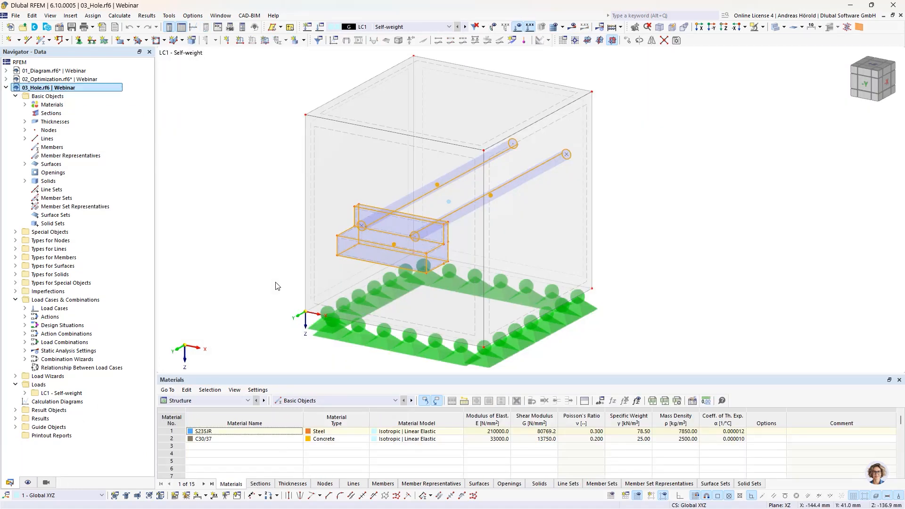
{"action": "left_click", "coordinate": [272, 277]}
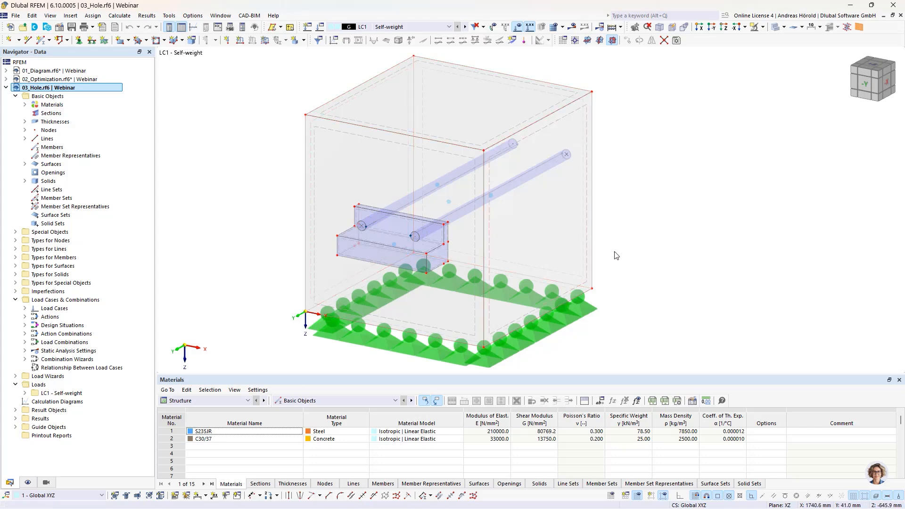
{"action": "middle_click_drag", "start_coordinate": [616, 255], "coordinate": [574, 246], "text": "ctrl"}
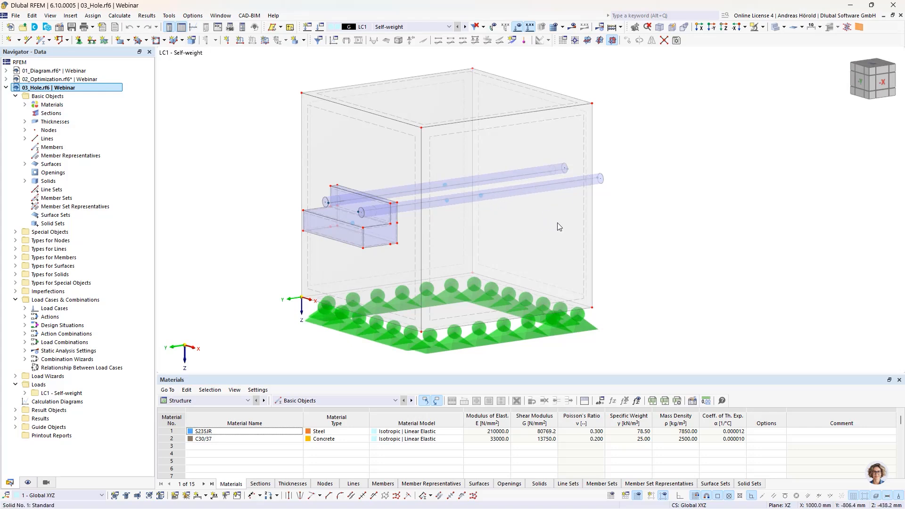
Examine solids 1 to 4 in the model by highlighting each one in turn
{"action": "left_click", "coordinate": [24, 181]}
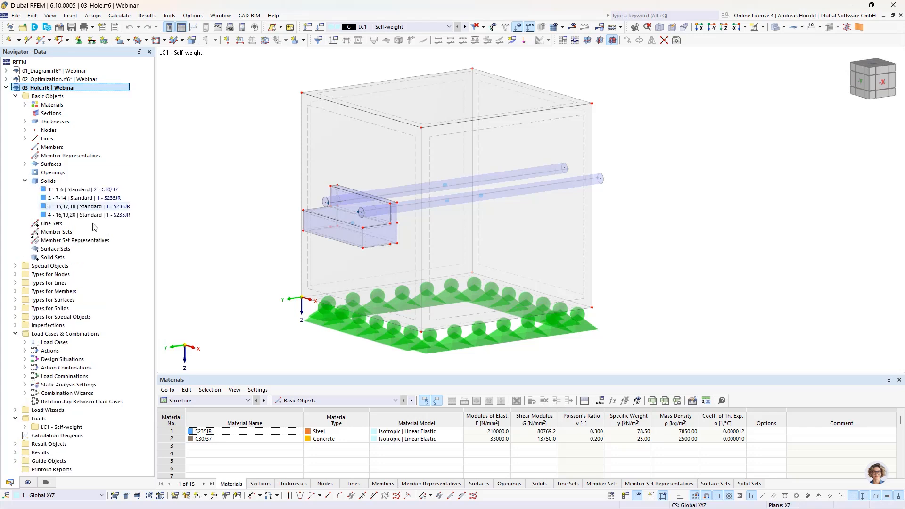
{"action": "left_click", "coordinate": [83, 190]}
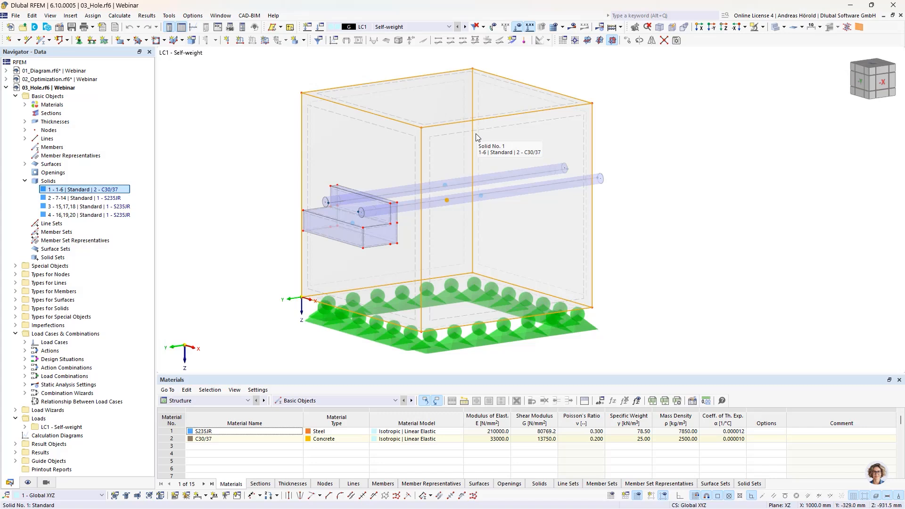
{"action": "left_click", "coordinate": [86, 198]}
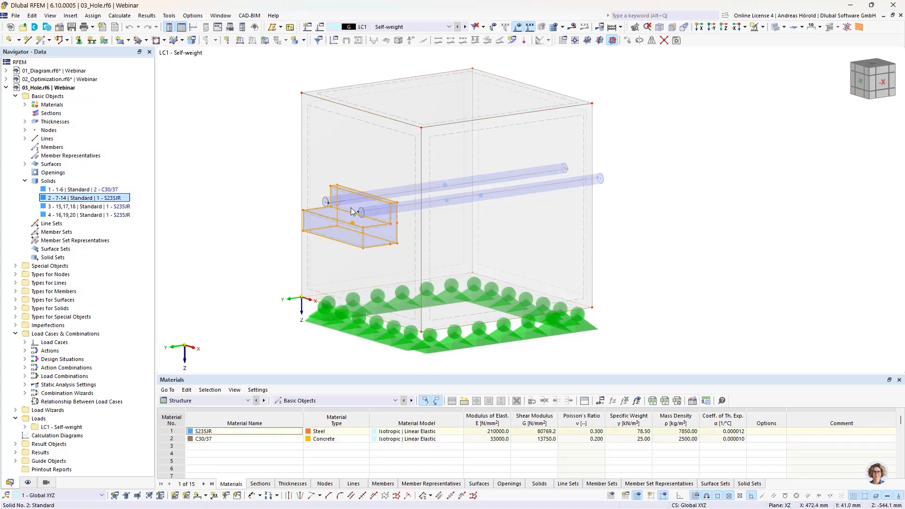
{"action": "left_click", "coordinate": [93, 207]}
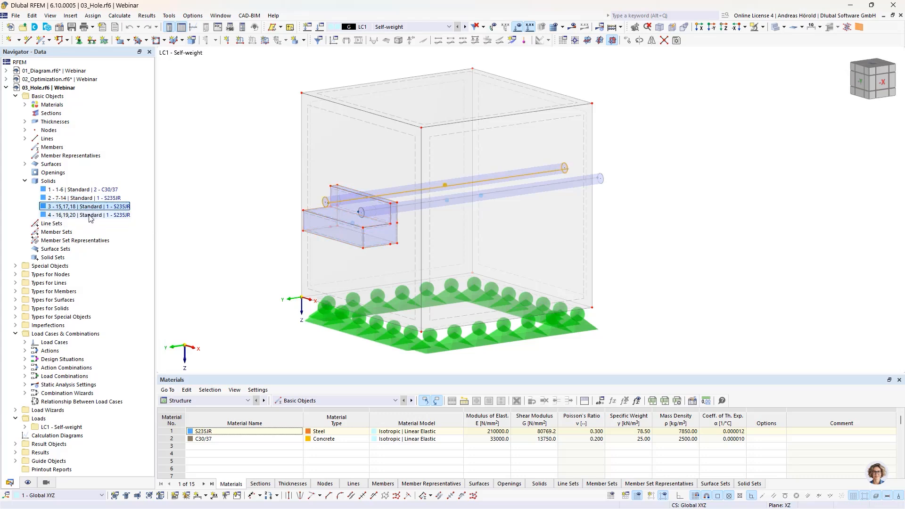
{"action": "left_click", "coordinate": [91, 215]}
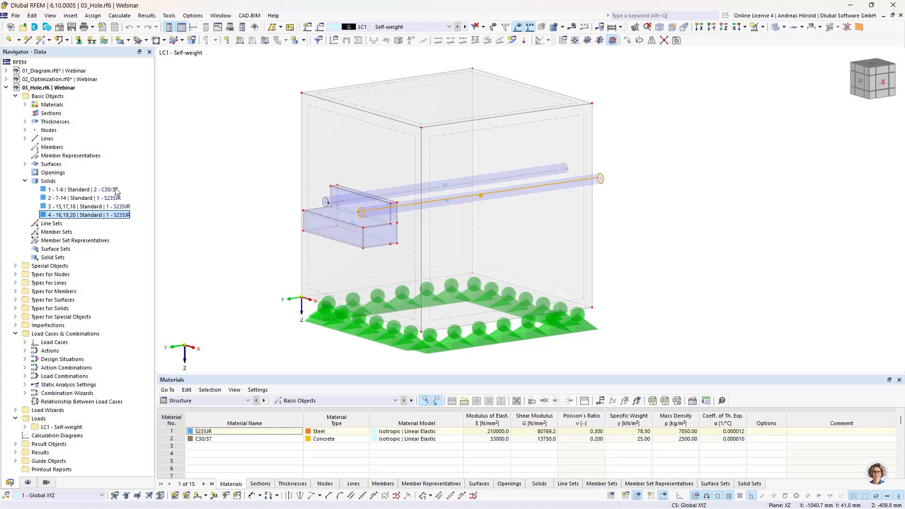
Show only concrete solid 1 and its related objects to inspect it, and restore the full model view
{"action": "left_click", "coordinate": [83, 191]}
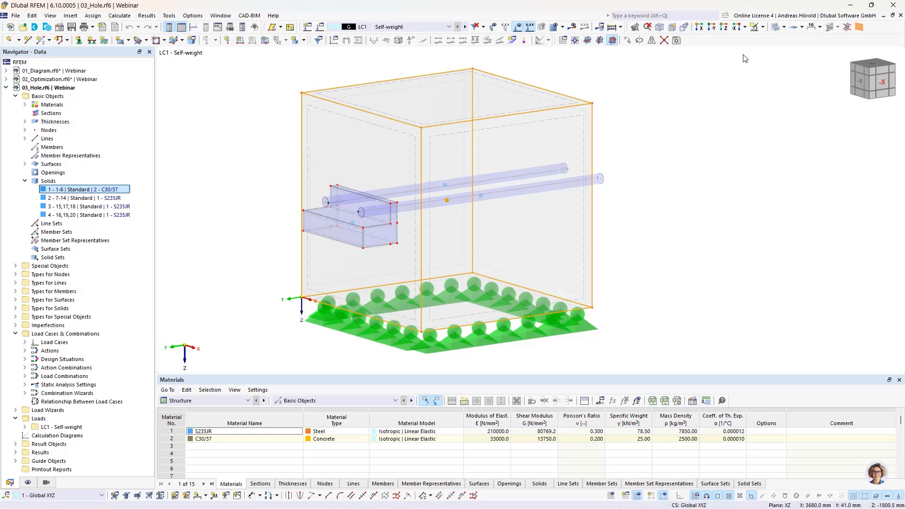
{"action": "left_click", "coordinate": [763, 27]}
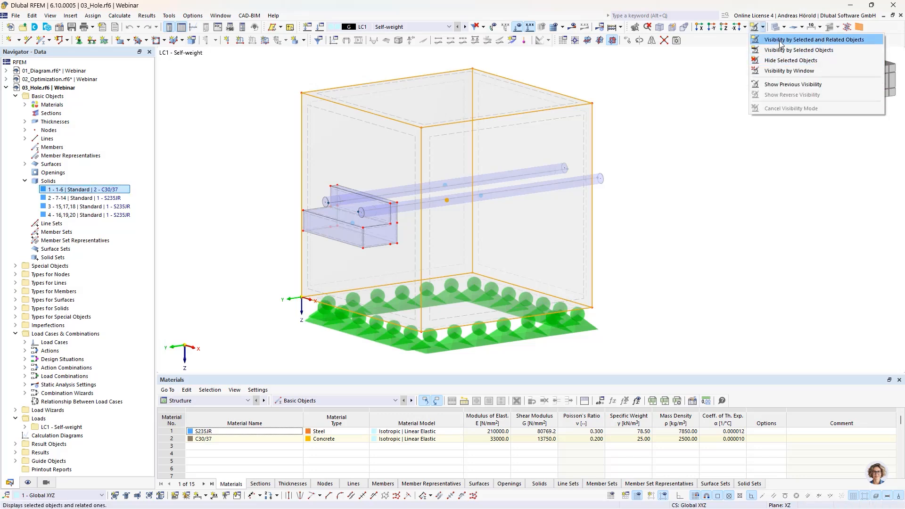
{"action": "left_click", "coordinate": [805, 41]}
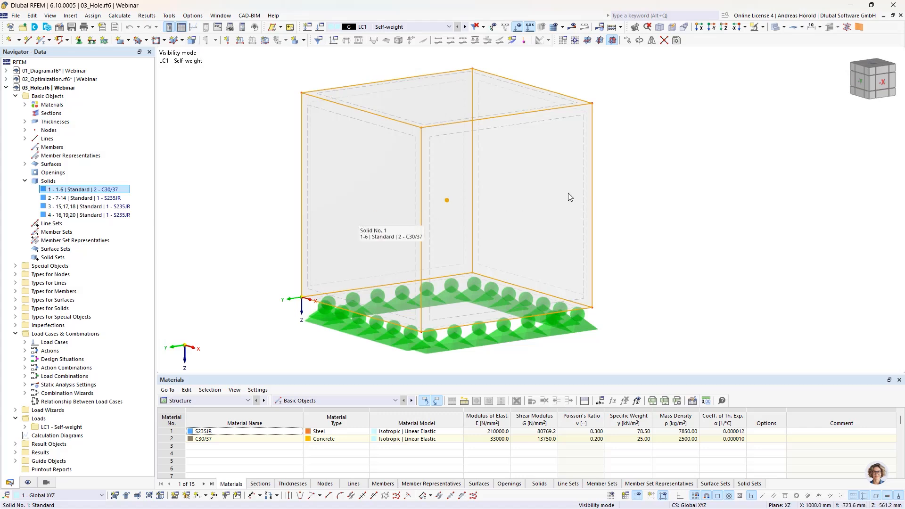
{"action": "left_click", "coordinate": [762, 27]}
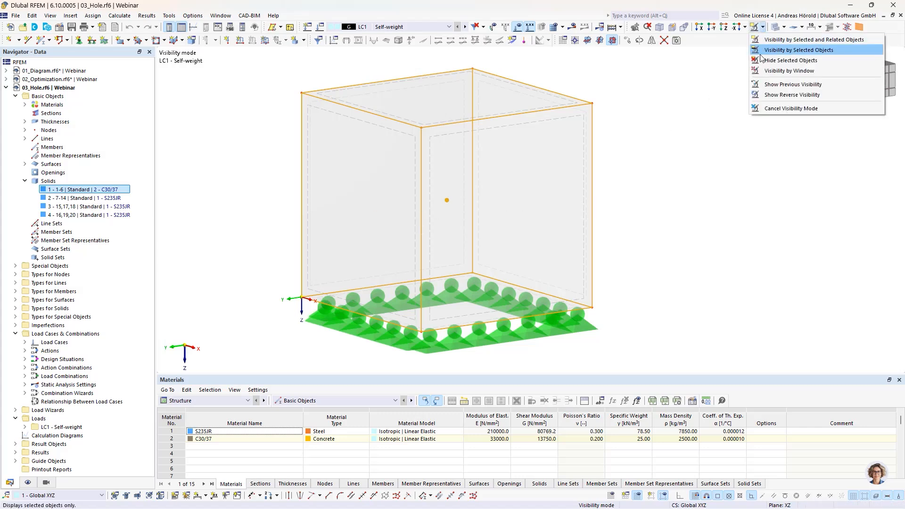
{"action": "left_click", "coordinate": [780, 107]}
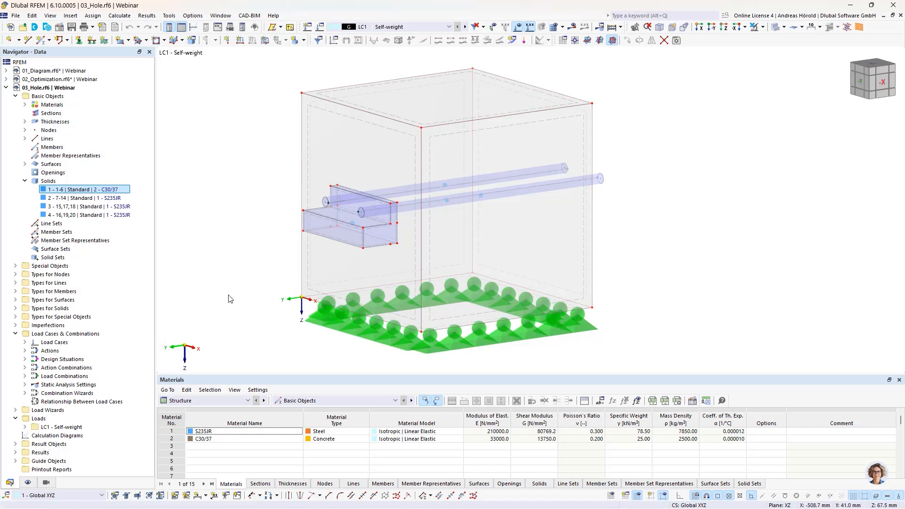
Change the solid type of the two cylindrical solids 3 and 4 to Hole and accept regenerating the affected solids
{"action": "left_click", "coordinate": [85, 207]}
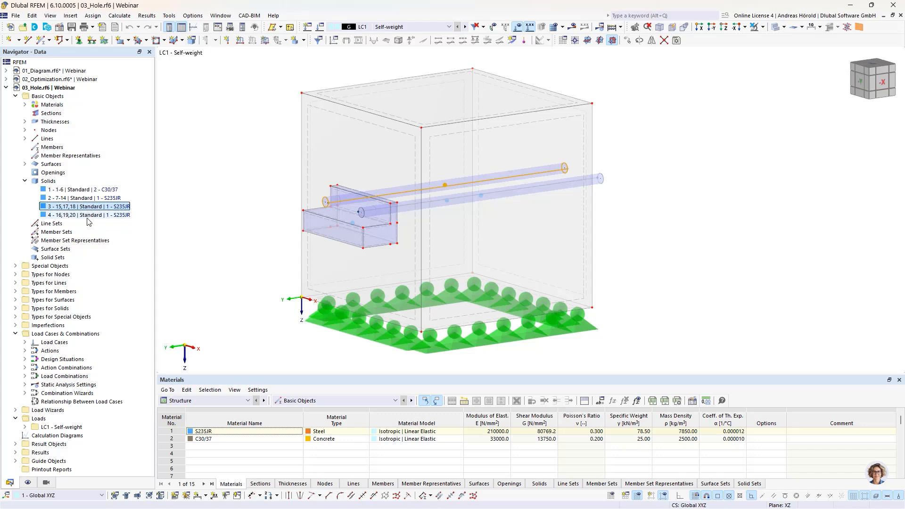
{"action": "left_click", "coordinate": [88, 216], "text": "ctrl"}
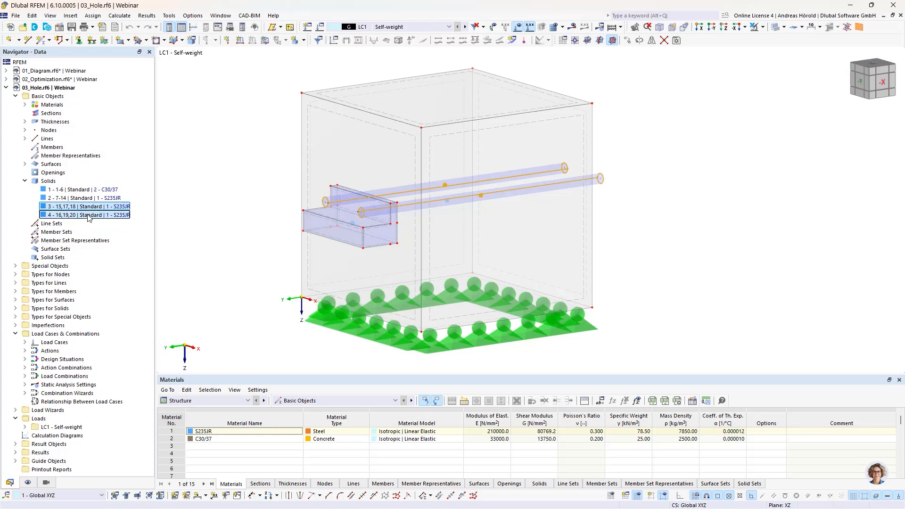
{"action": "right_click", "coordinate": [88, 217]}
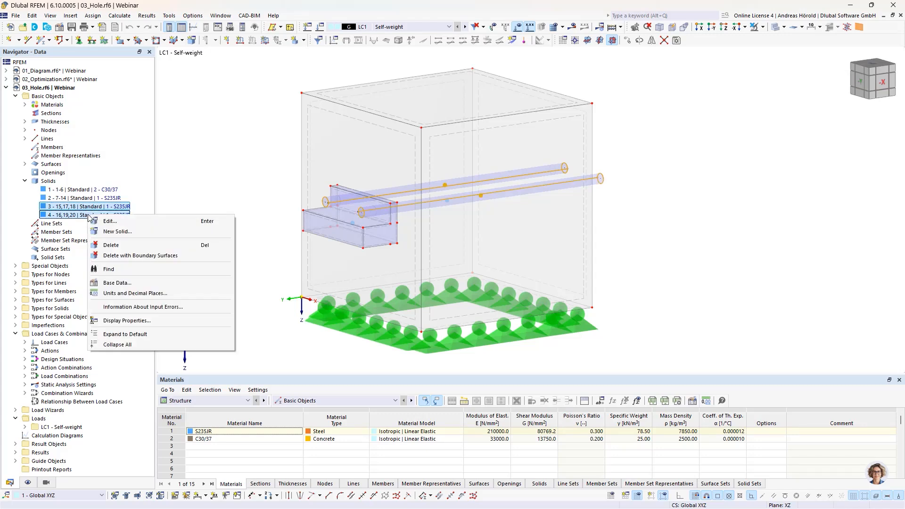
{"action": "left_click", "coordinate": [118, 223]}
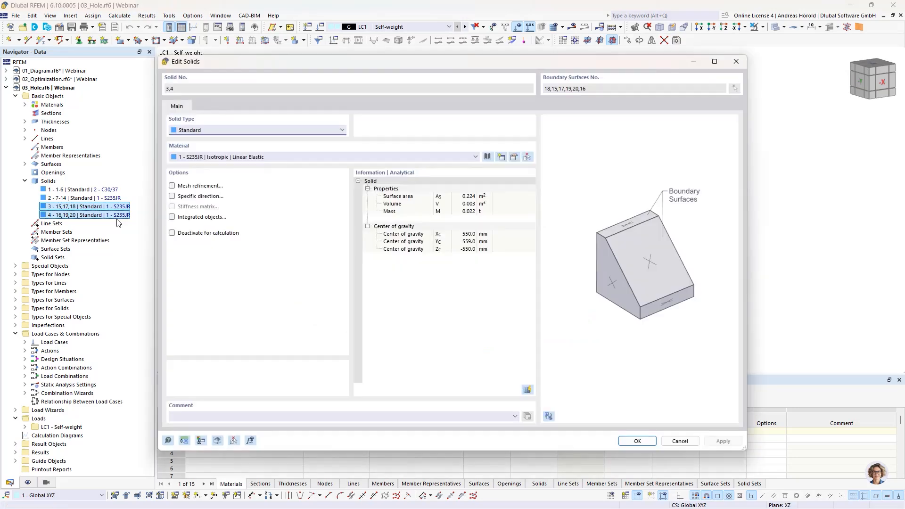
{"action": "left_click", "coordinate": [235, 131]}
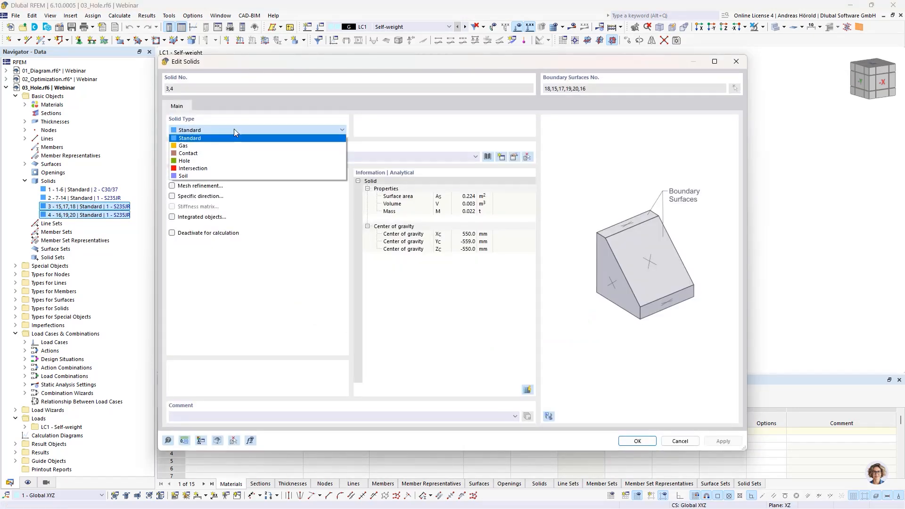
{"action": "left_click", "coordinate": [222, 161]}
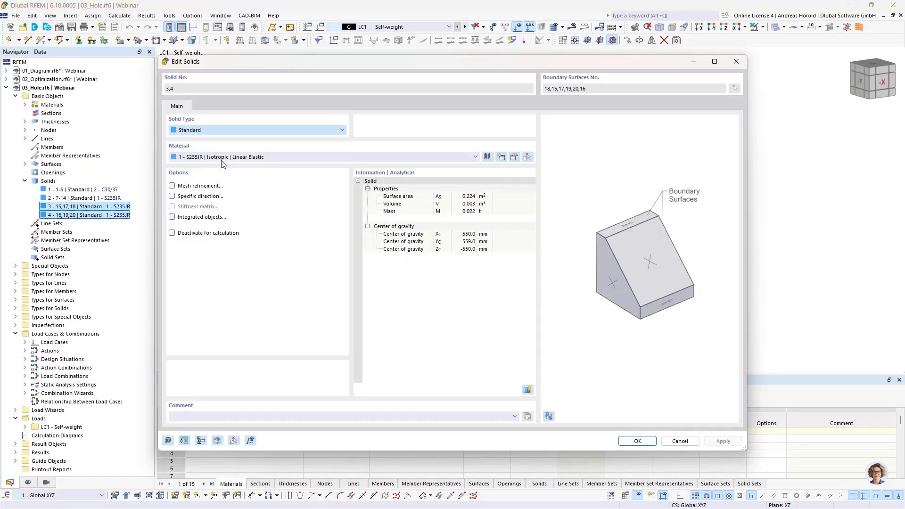
{"action": "left_click", "coordinate": [637, 443]}
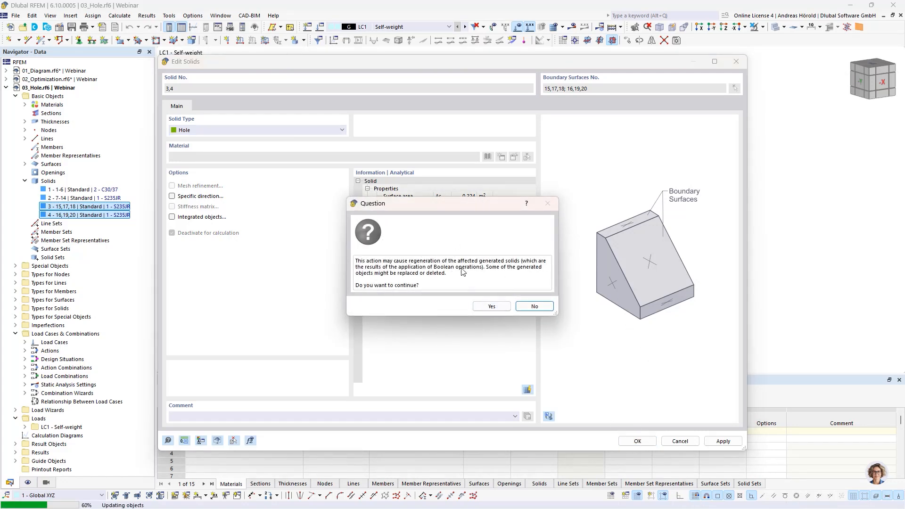
{"action": "left_click", "coordinate": [491, 307]}
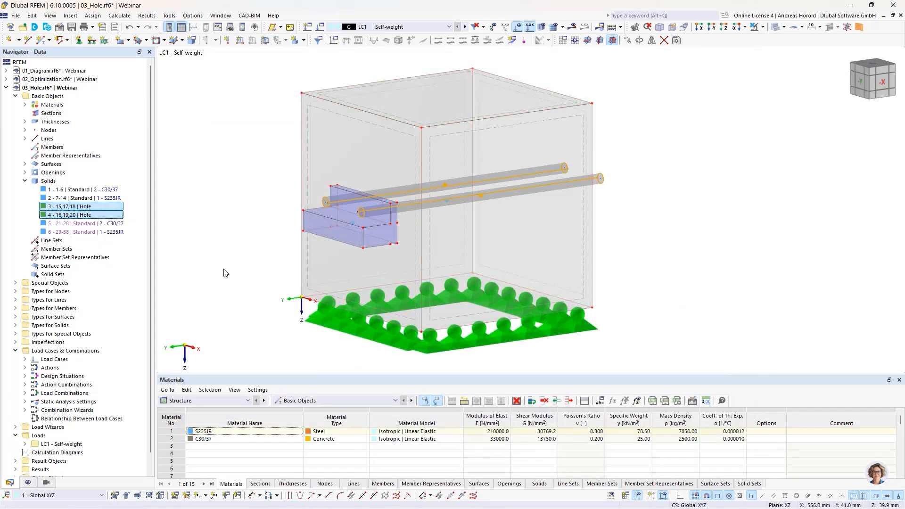
Deactivate the generated state of concrete solid 5 and accept regenerating the affected solids
{"action": "left_click", "coordinate": [59, 225]}
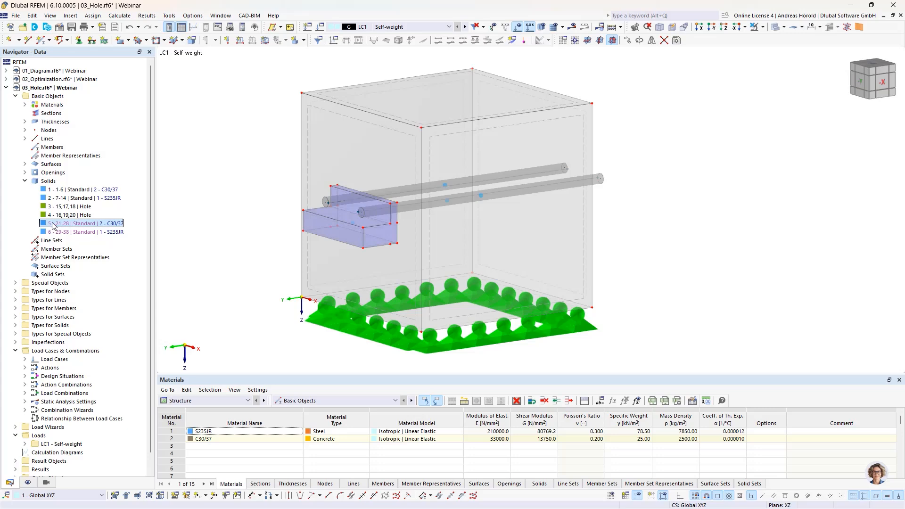
{"action": "right_click", "coordinate": [53, 226]}
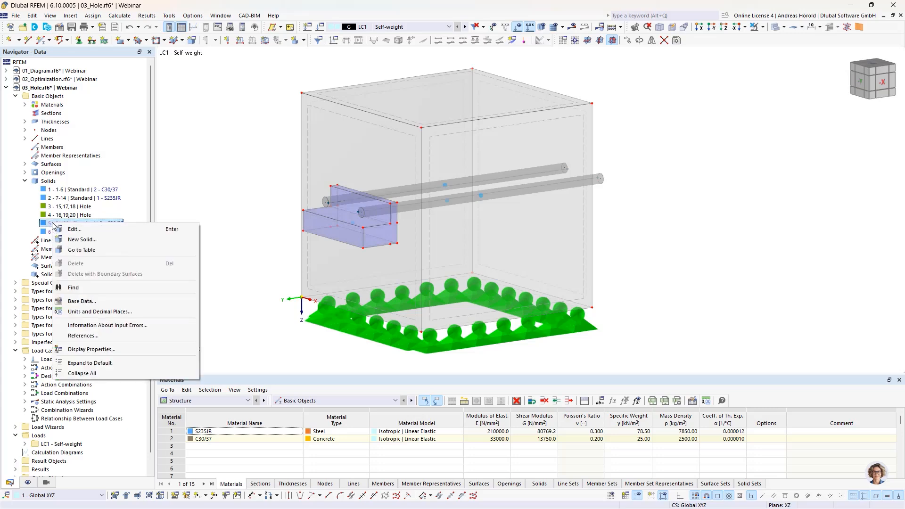
{"action": "left_click", "coordinate": [83, 230]}
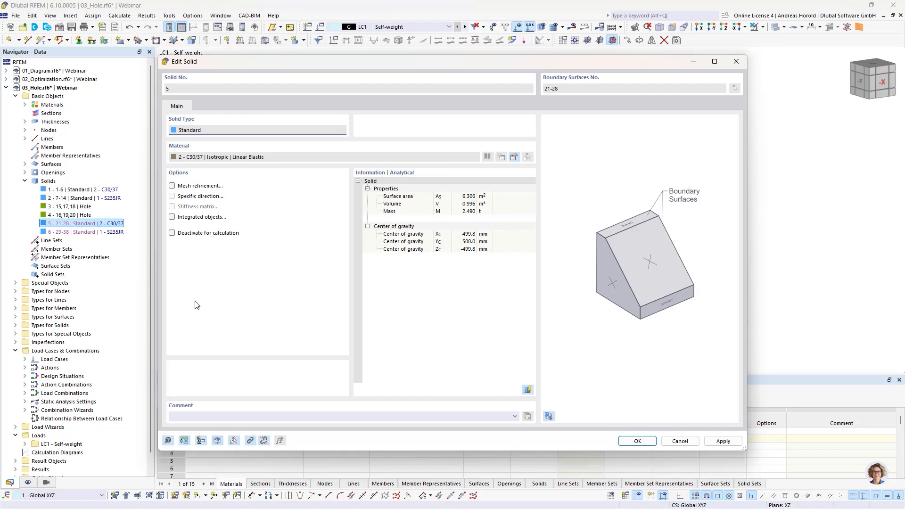
{"action": "left_click", "coordinate": [263, 441]}
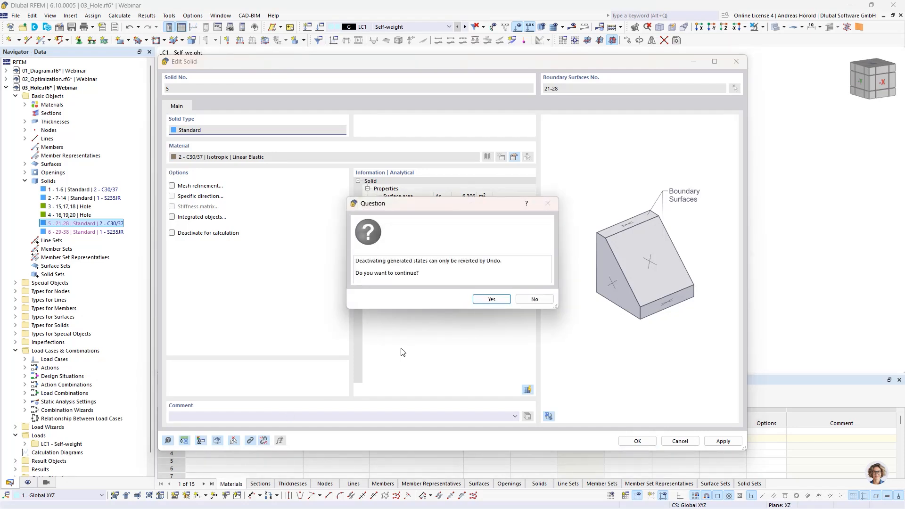
{"action": "left_click", "coordinate": [491, 301]}
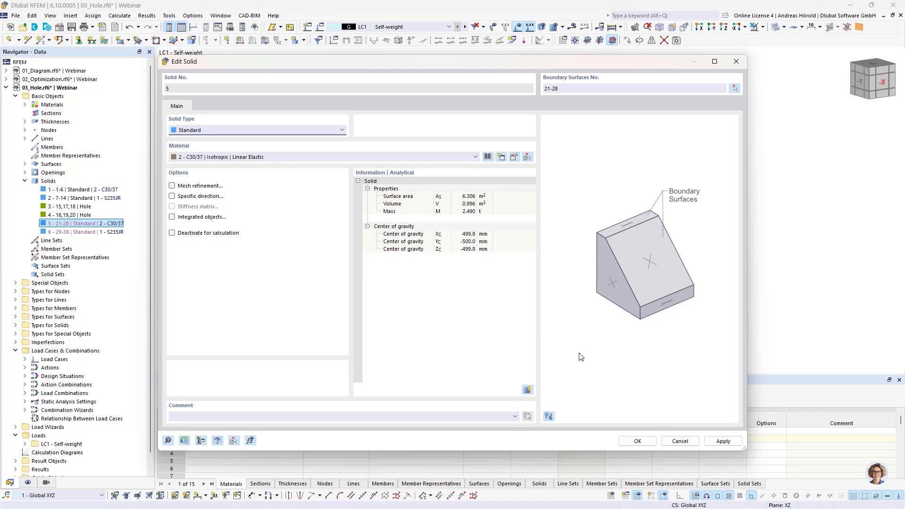
{"action": "left_click", "coordinate": [637, 441]}
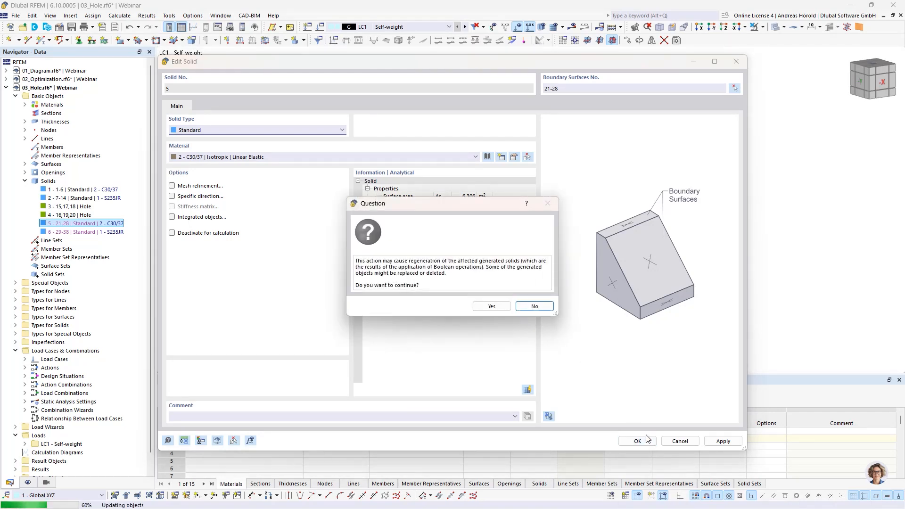
{"action": "left_click", "coordinate": [491, 306]}
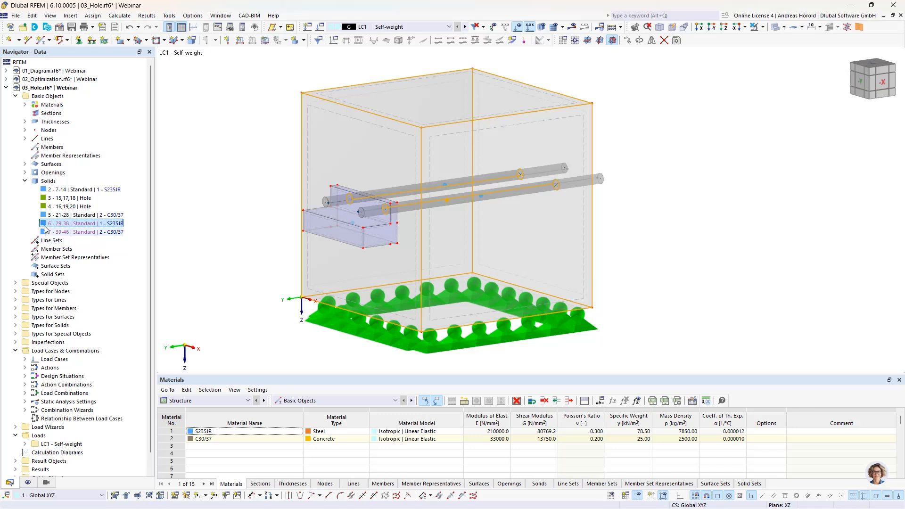
Deactivate the generated state of steel solid 6 and accept regenerating the affected solids
{"action": "right_click", "coordinate": [52, 226]}
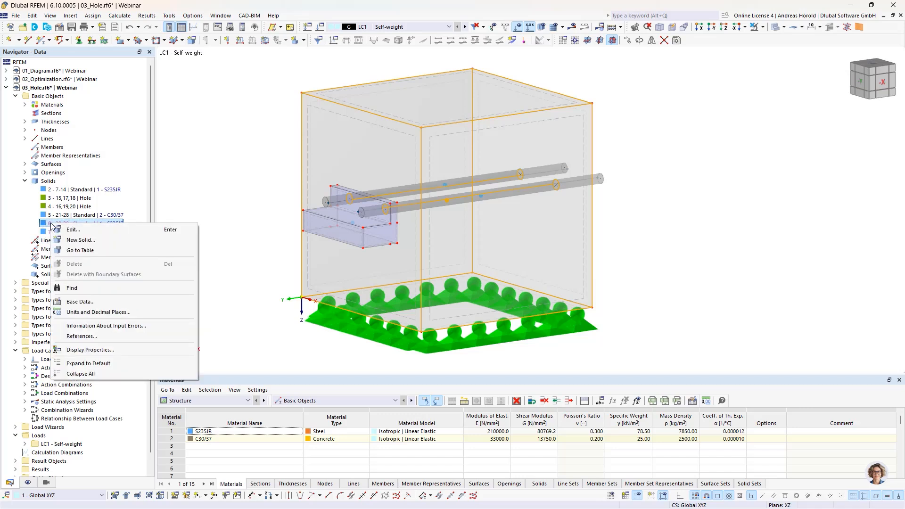
{"action": "left_click", "coordinate": [83, 230]}
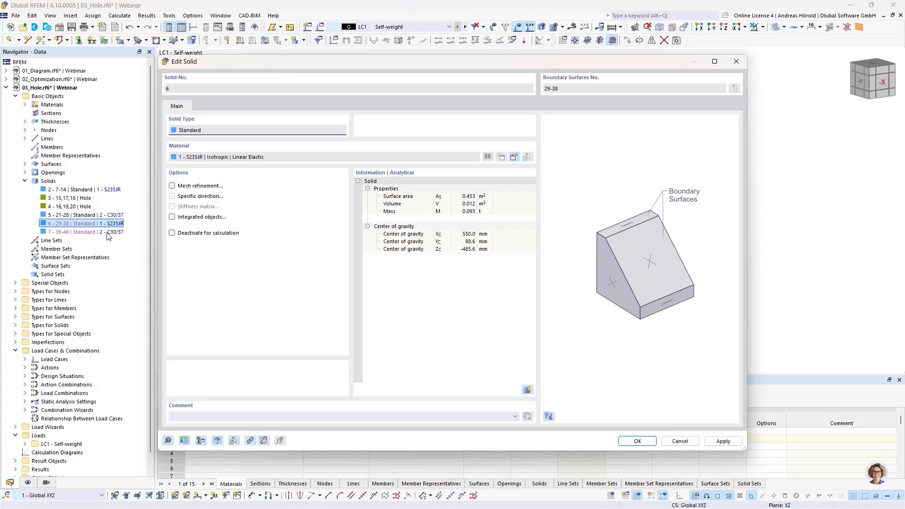
{"action": "left_click", "coordinate": [263, 441]}
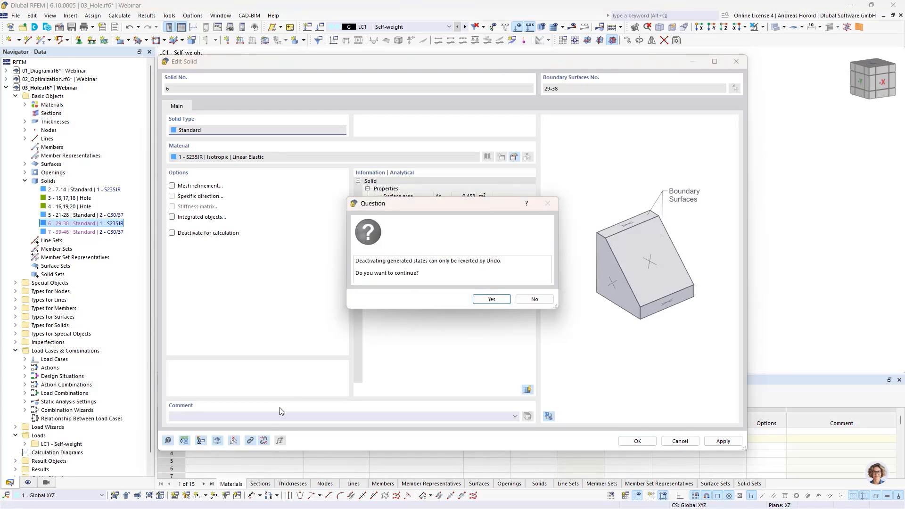
{"action": "left_click", "coordinate": [491, 301]}
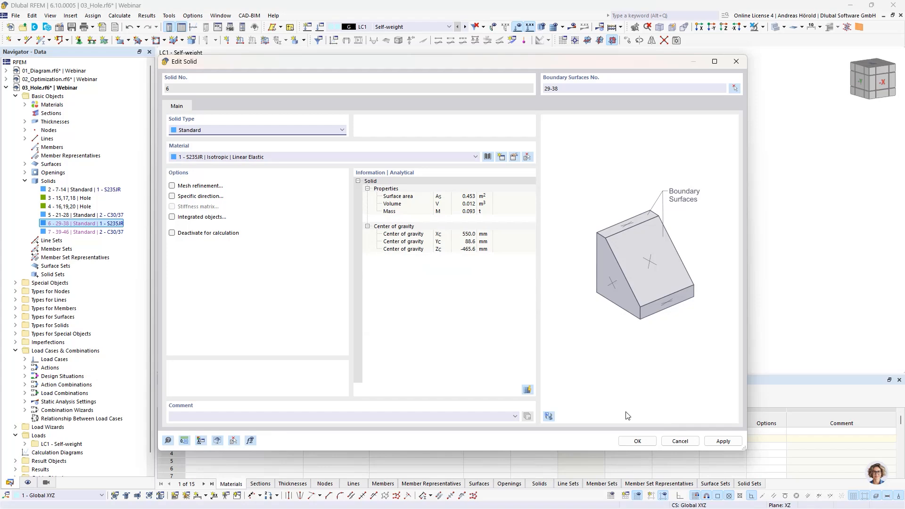
{"action": "left_click", "coordinate": [637, 440]}
{"action": "left_click", "coordinate": [492, 306]}
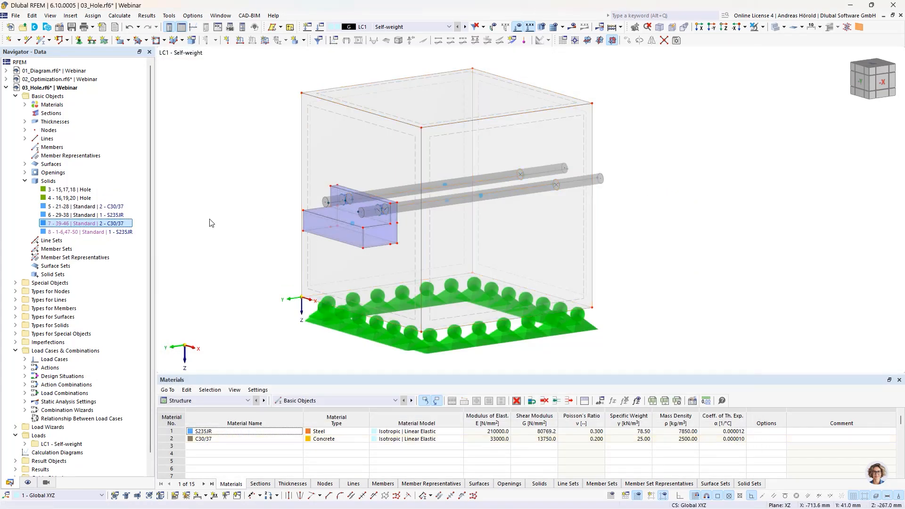
Delete the two cylindrical Hole solids 3 and 4 together with their boundary surfaces
{"action": "left_click", "coordinate": [65, 190]}
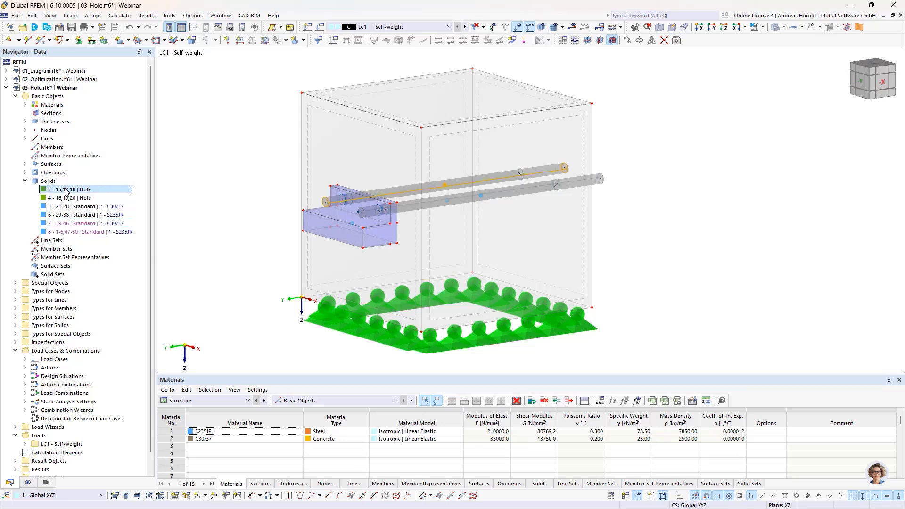
{"action": "left_click", "coordinate": [66, 199], "text": "ctrl"}
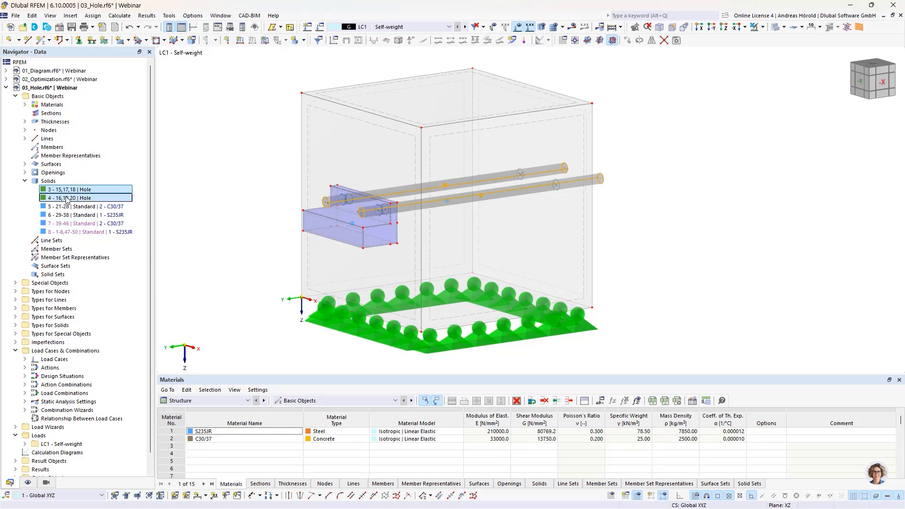
{"action": "right_click", "coordinate": [66, 198]}
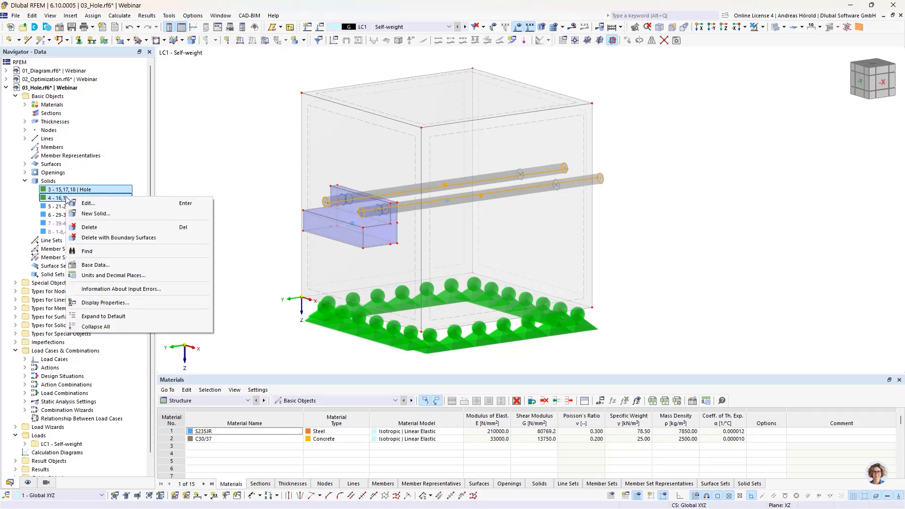
{"action": "left_click", "coordinate": [135, 239]}
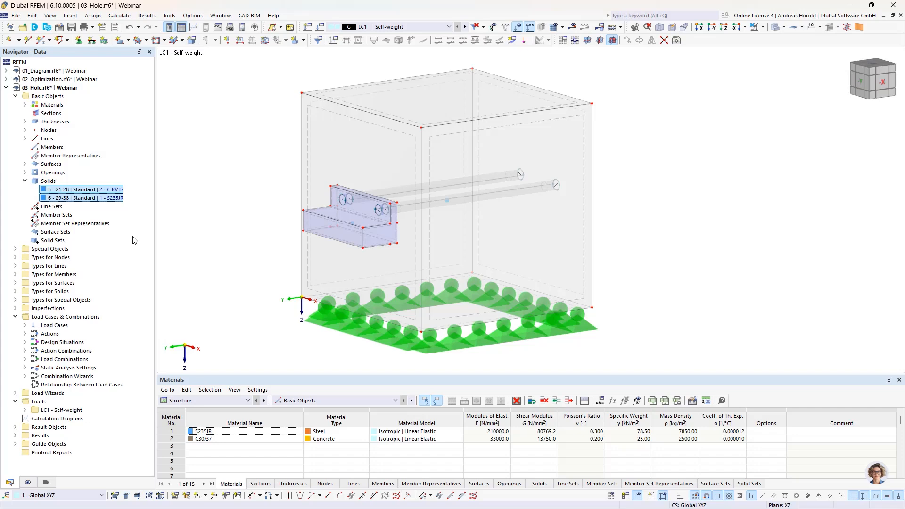
Examine the through holes in concrete solid 5 and steel solid 6 from the front, close up and at an angle
{"action": "left_click", "coordinate": [80, 190]}
{"action": "left_click", "coordinate": [81, 198]}
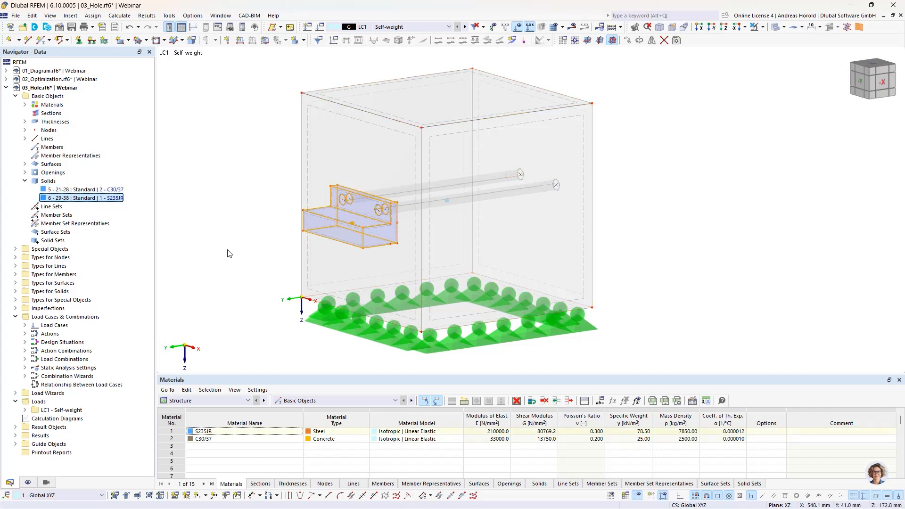
{"action": "middle_click_drag", "start_coordinate": [227, 251], "coordinate": [316, 233], "text": "ctrl"}
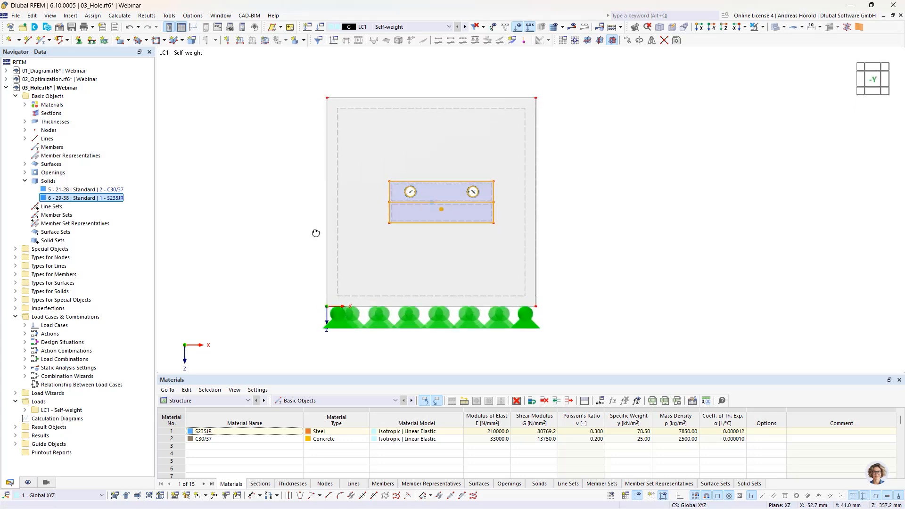
{"action": "scroll", "coordinate": [467, 192], "scroll_direction": "up", "scroll_amount": 6}
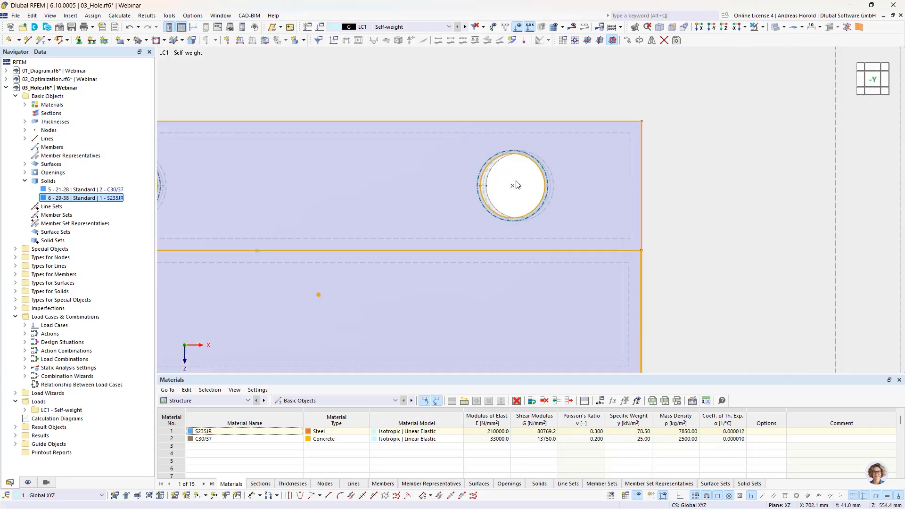
{"action": "scroll", "coordinate": [491, 191], "scroll_direction": "down", "scroll_amount": 8}
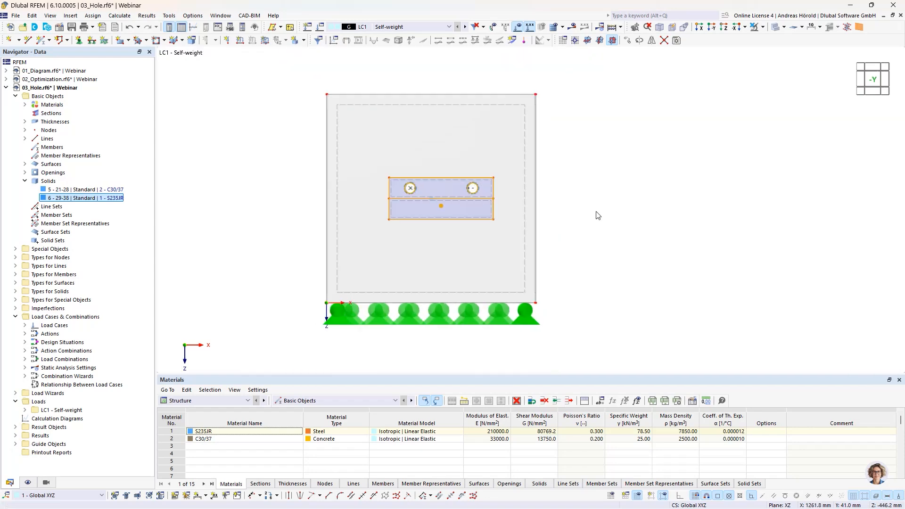
{"action": "middle_click_drag", "start_coordinate": [597, 215], "coordinate": [509, 259], "text": "ctrl"}
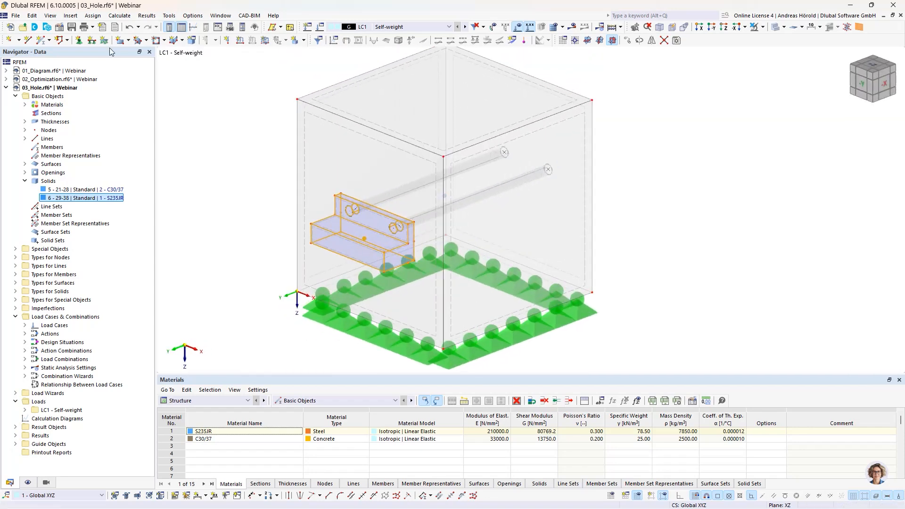
Undo the deletion of cylindrical solids 3 and 4 and change their solid type from Hole to Standard
{"action": "left_click", "coordinate": [128, 29]}
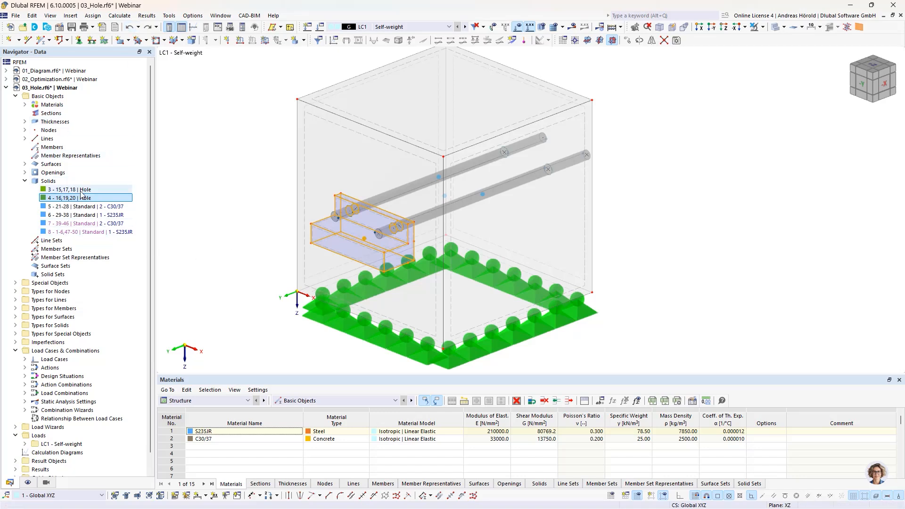
{"action": "left_click", "coordinate": [84, 190], "text": "ctrl"}
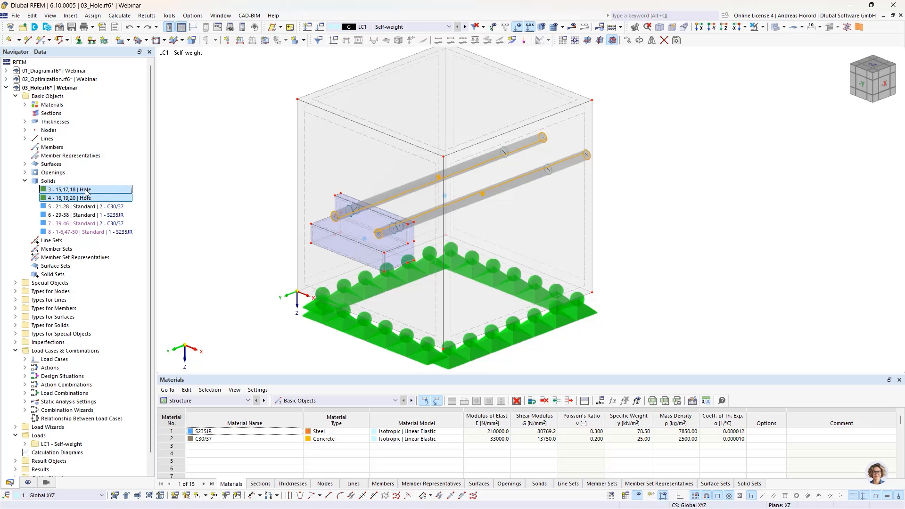
{"action": "right_click", "coordinate": [86, 191]}
{"action": "left_click", "coordinate": [112, 199]}
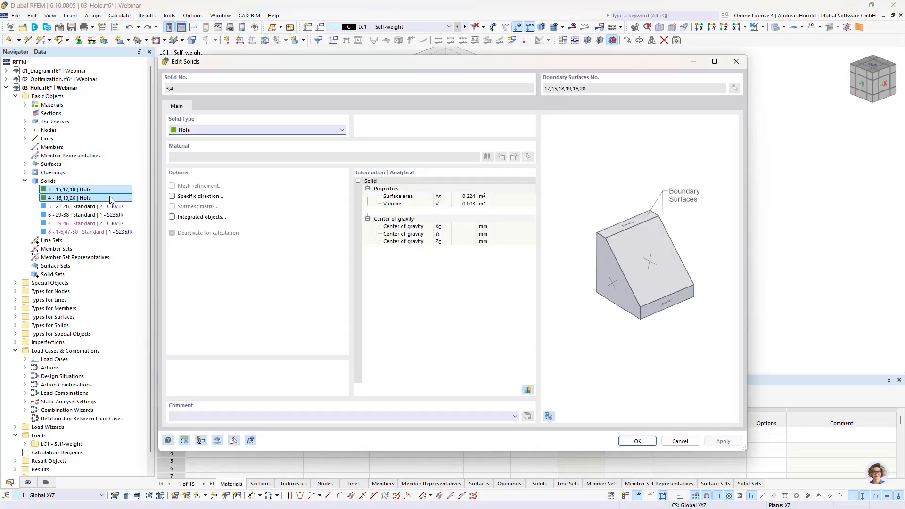
{"action": "left_click", "coordinate": [230, 131]}
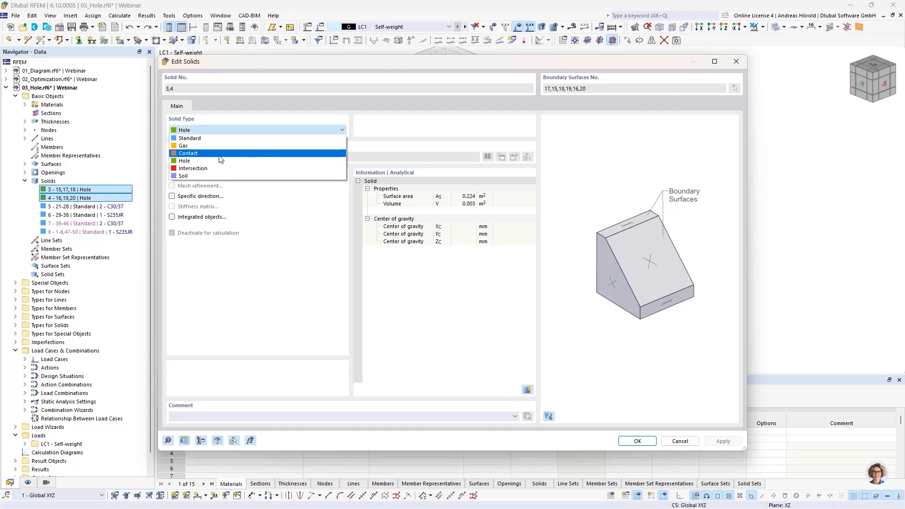
{"action": "left_click", "coordinate": [225, 139]}
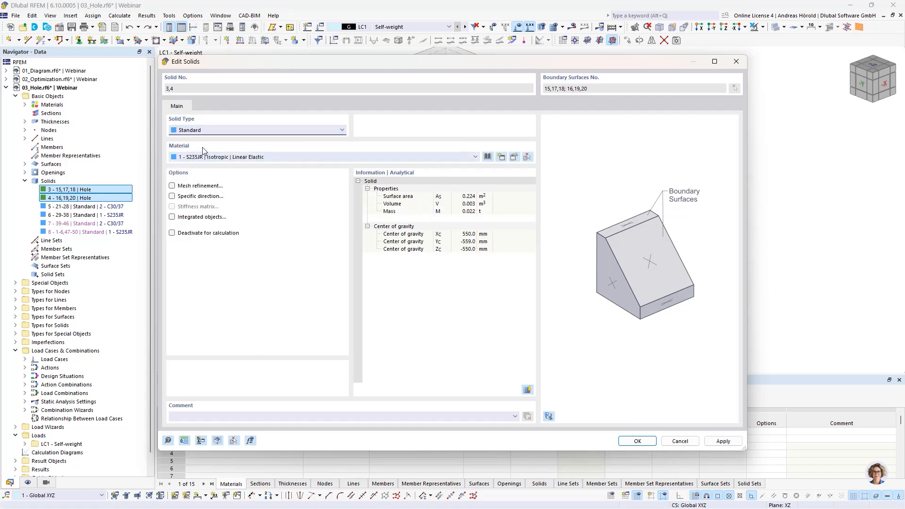
{"action": "left_click", "coordinate": [623, 440]}
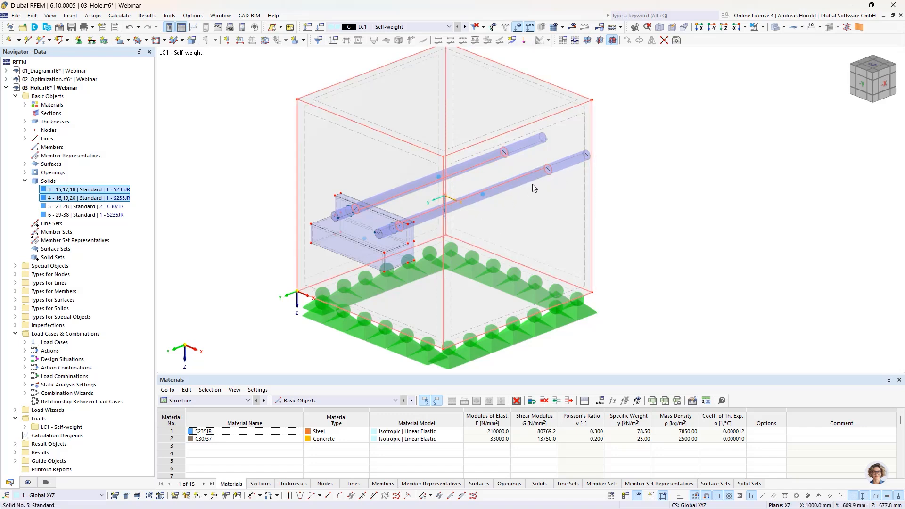
Show only concrete solid 5 to inspect its two holes from another angle, and restore the full model view
{"action": "left_click", "coordinate": [72, 208]}
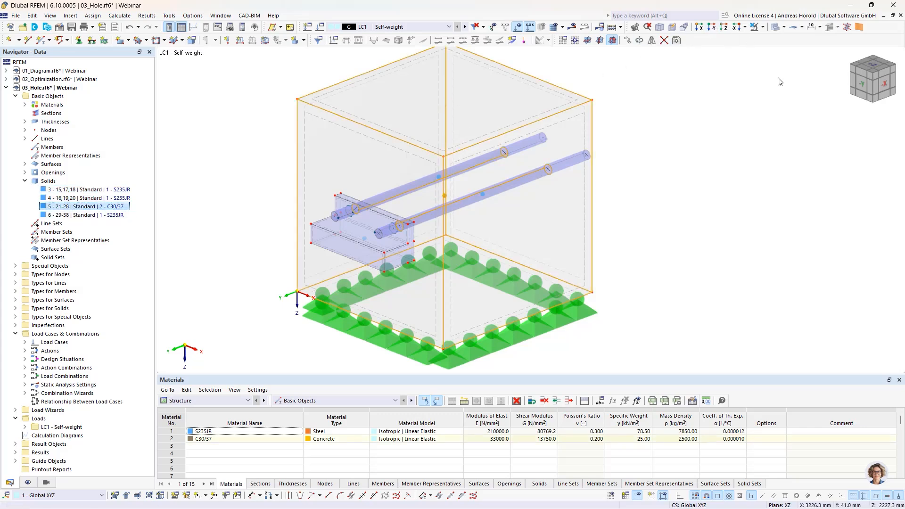
{"action": "left_click", "coordinate": [763, 27]}
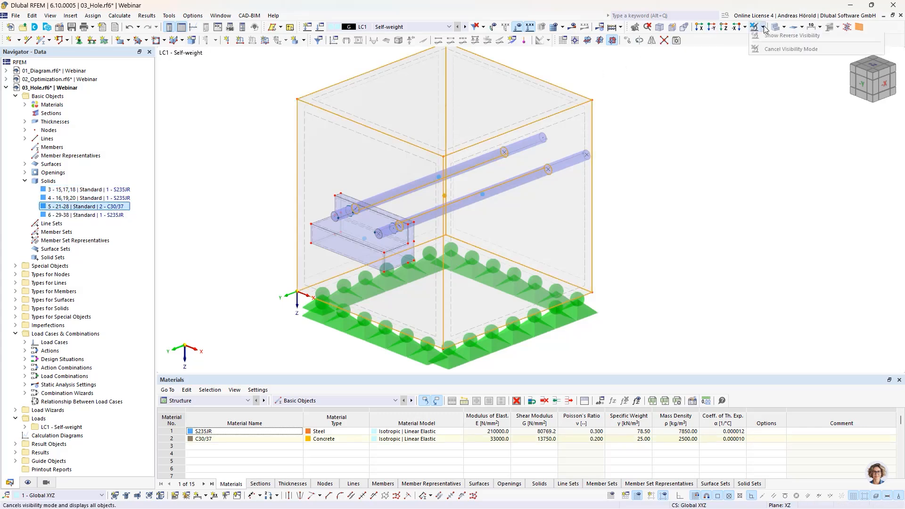
{"action": "left_click", "coordinate": [776, 42]}
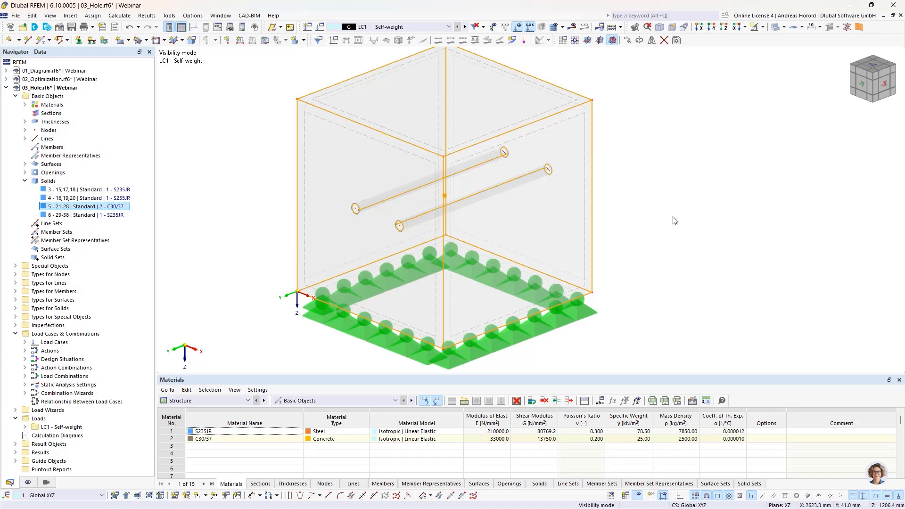
{"action": "middle_click_drag", "start_coordinate": [679, 222], "coordinate": [653, 249], "text": "ctrl"}
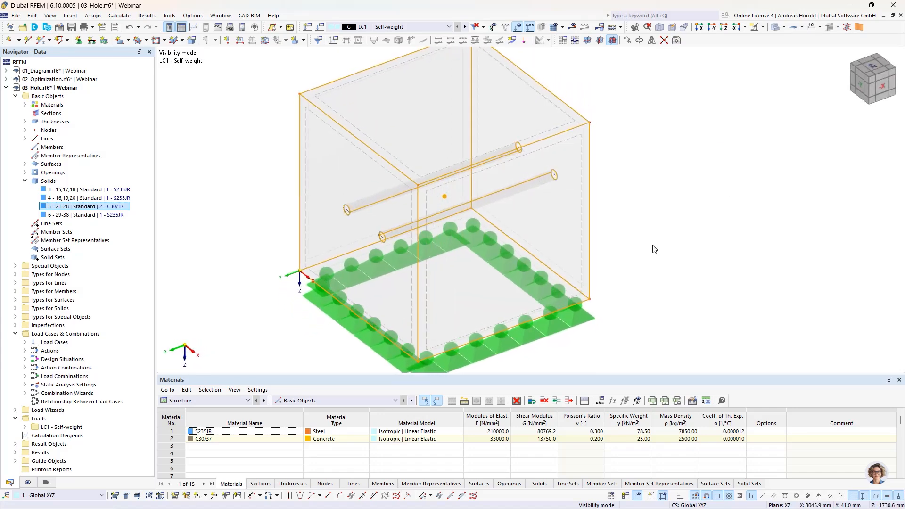
{"action": "left_click", "coordinate": [763, 28]}
{"action": "left_click", "coordinate": [792, 107]}
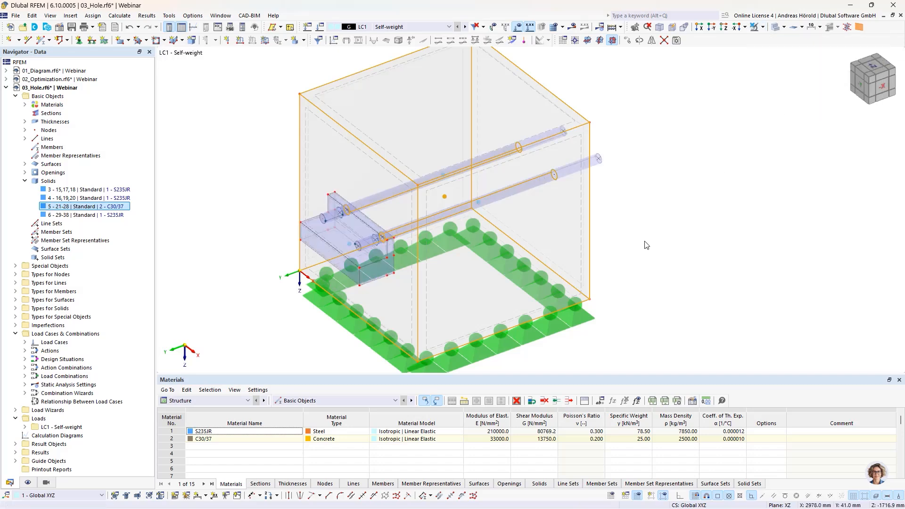
{"action": "mouse_move", "coordinate": [647, 245]}
{"action": "middle_mouse_down", "text": "ctrl"}
{"action": "mouse_move", "coordinate": [659, 200]}
{"action": "mouse_move", "coordinate": [643, 242]}
{"action": "middle_mouse_up", "text": "ctrl"}
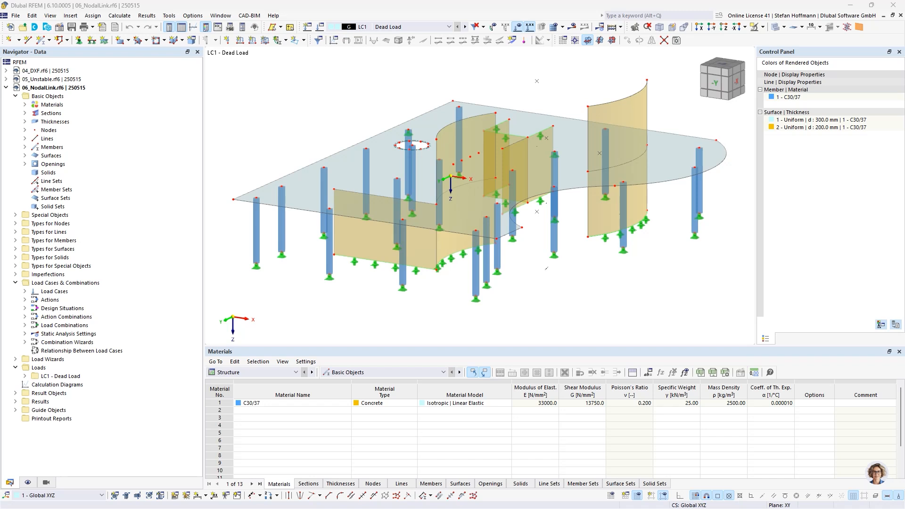
Switch to the 04_DXF model, review the available export formats, and consult the knowledge base article on AutoCAD and DXF file integration
{"action": "double_click", "coordinate": [61, 71]}
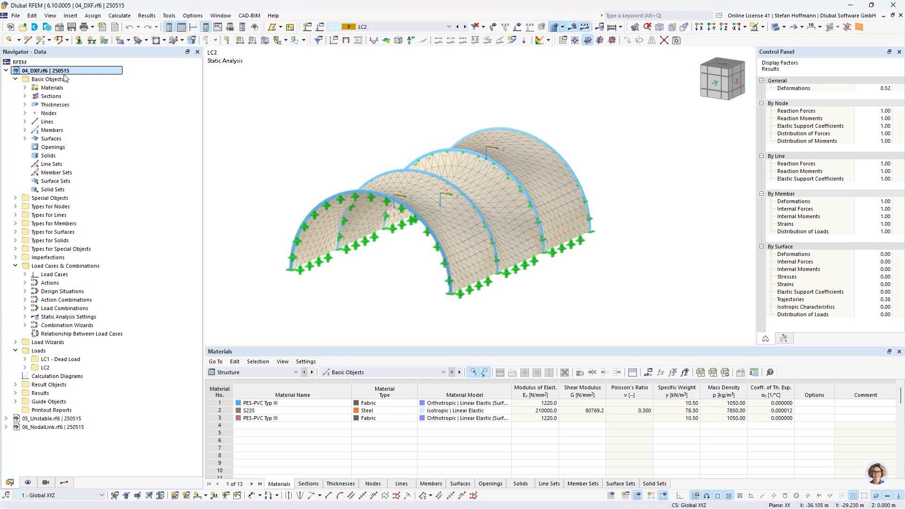
{"action": "left_click", "coordinate": [17, 16]}
{"action": "mouse_move", "coordinate": [93, 288]}
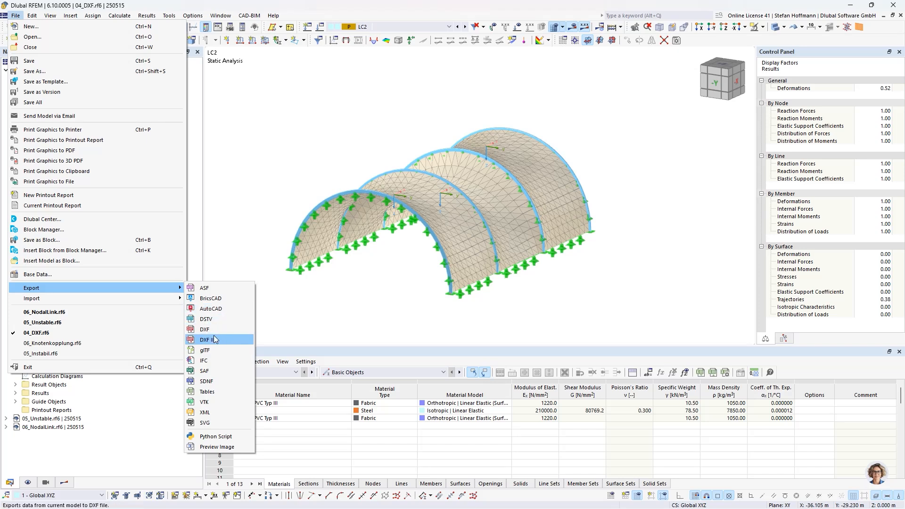
{"action": "left_click", "coordinate": [361, 327]}
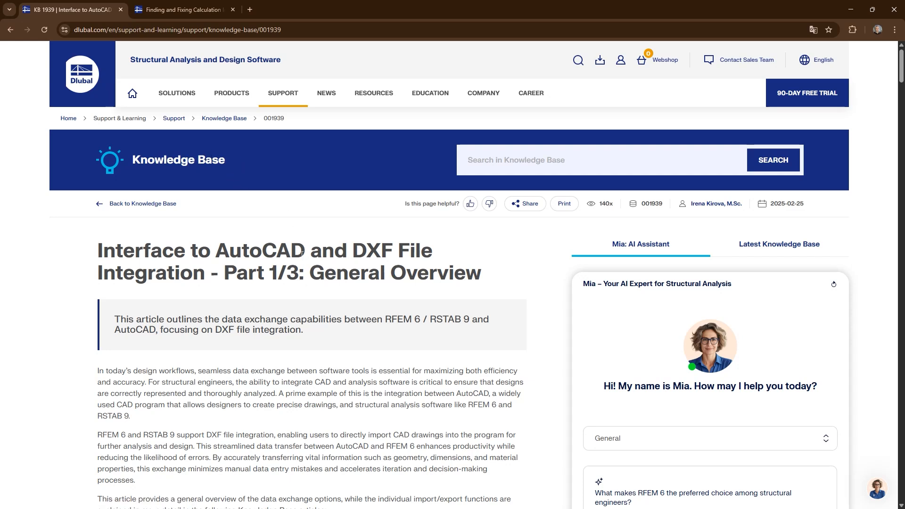
{"action": "left_click", "coordinate": [850, 9]}
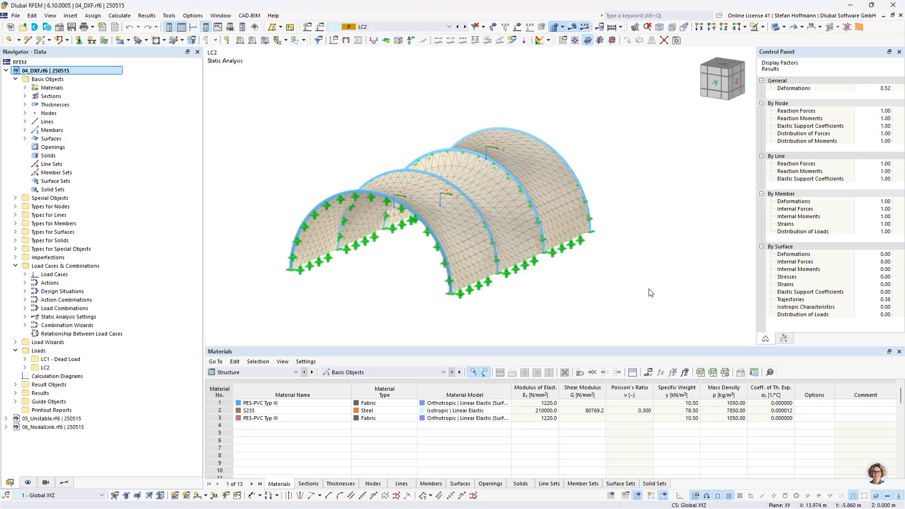
Export the membrane model to AutoCAD with a 180-degree axis rotation about X and the deformed shape exported as 3DFace
{"action": "middle_click_drag", "start_coordinate": [649, 292], "coordinate": [590, 297], "text": "ctrl"}
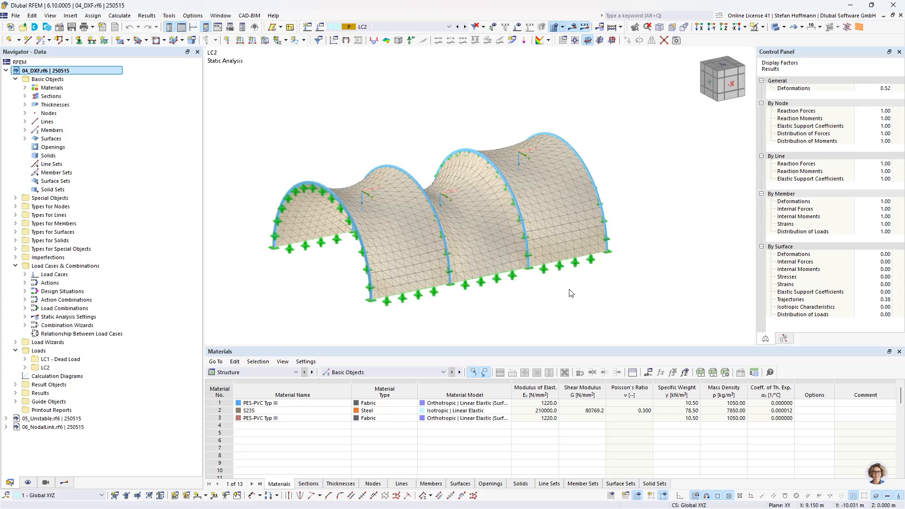
{"action": "left_click", "coordinate": [16, 16]}
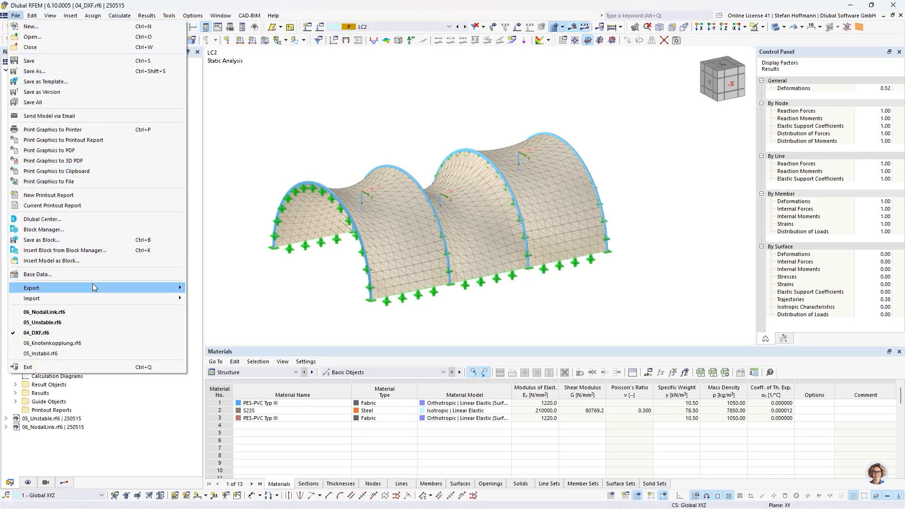
{"action": "mouse_move", "coordinate": [94, 287]}
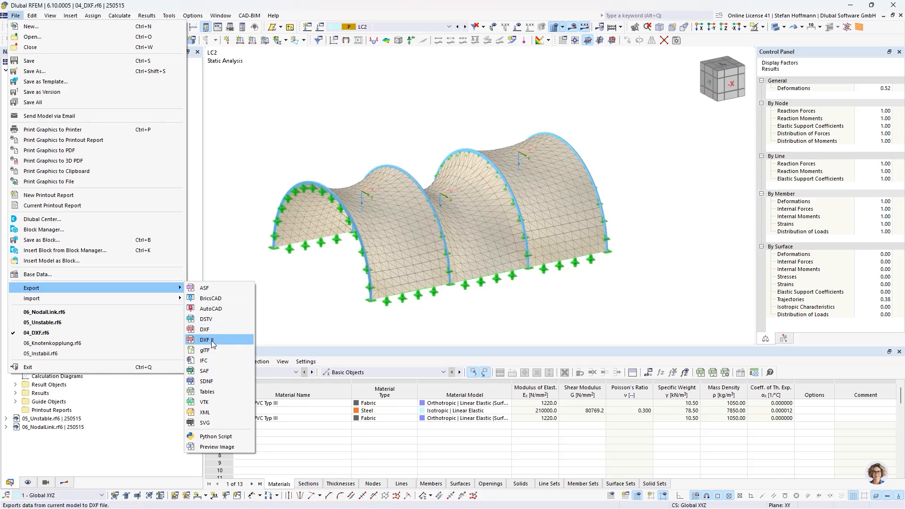
{"action": "left_click", "coordinate": [225, 310]}
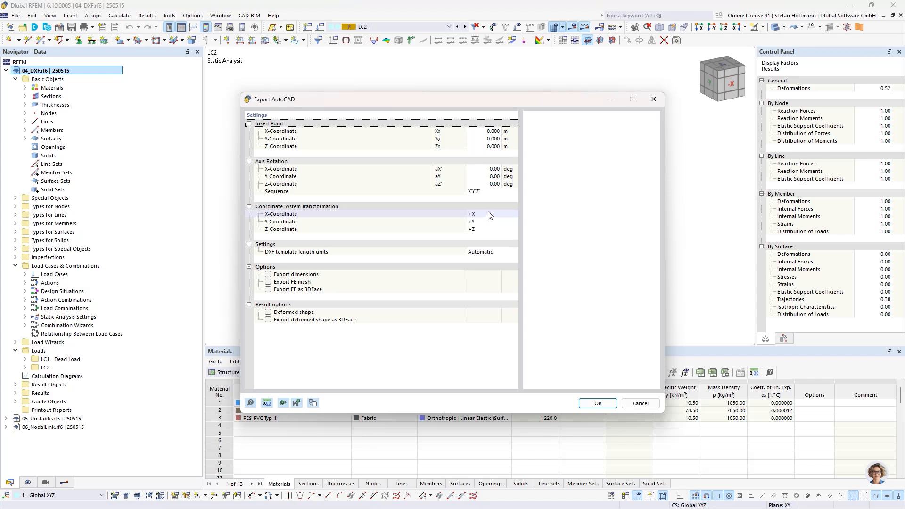
{"action": "left_click", "coordinate": [490, 169]}
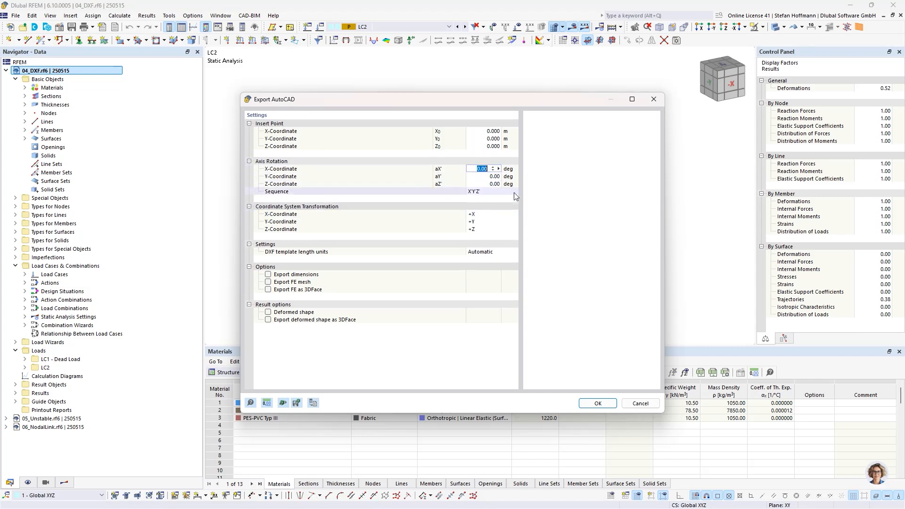
{"action": "type", "text": "180"}
{"action": "key", "text": "Tab"}
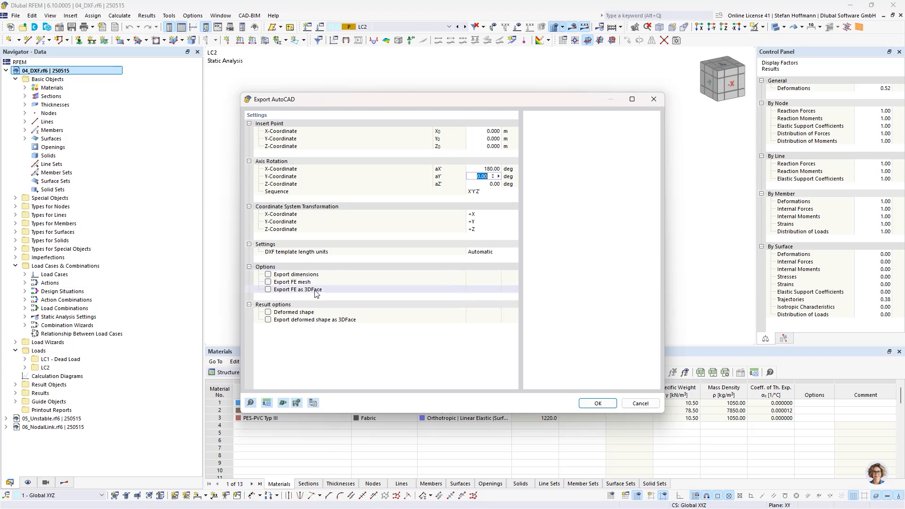
{"action": "left_click", "coordinate": [268, 321]}
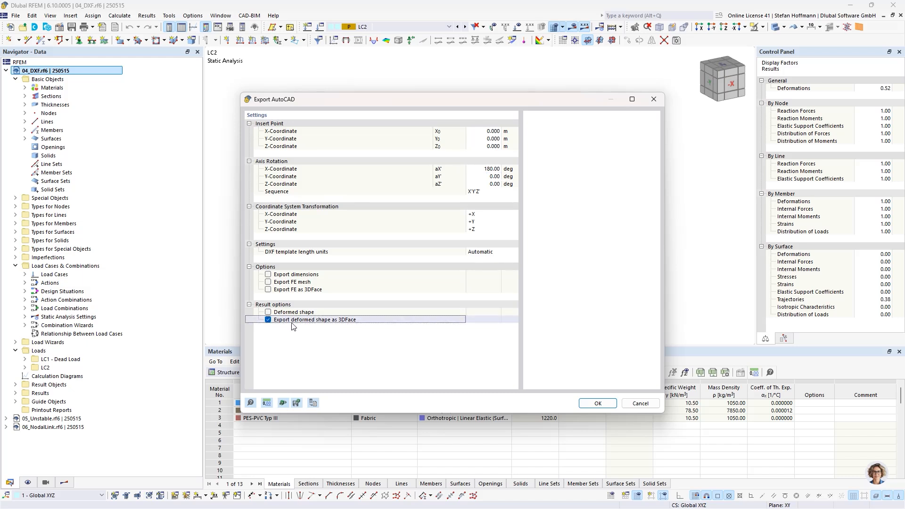
{"action": "left_click", "coordinate": [597, 404]}
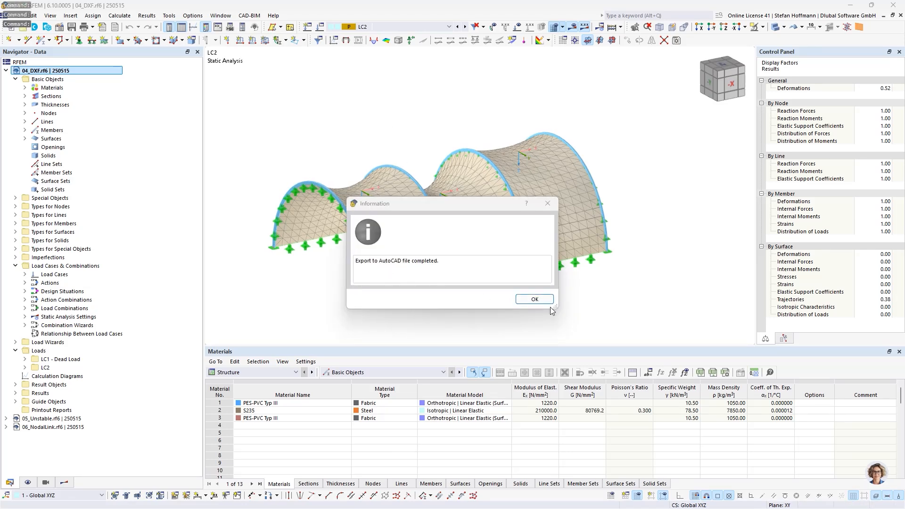
Inspect the exported 04_DXF.dxf mesh in AutoCAD from the SW isometric view and return to RFEM
{"action": "left_click", "coordinate": [534, 300]}
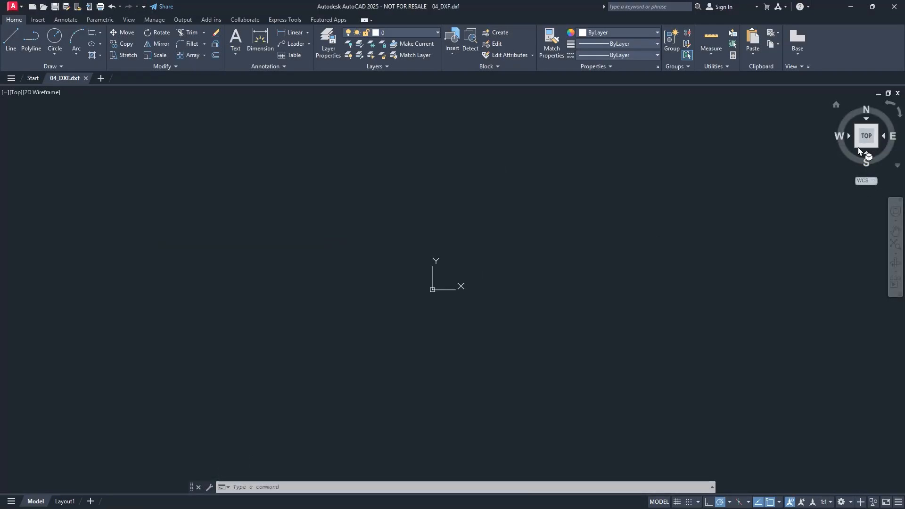
{"action": "left_click", "coordinate": [858, 146]}
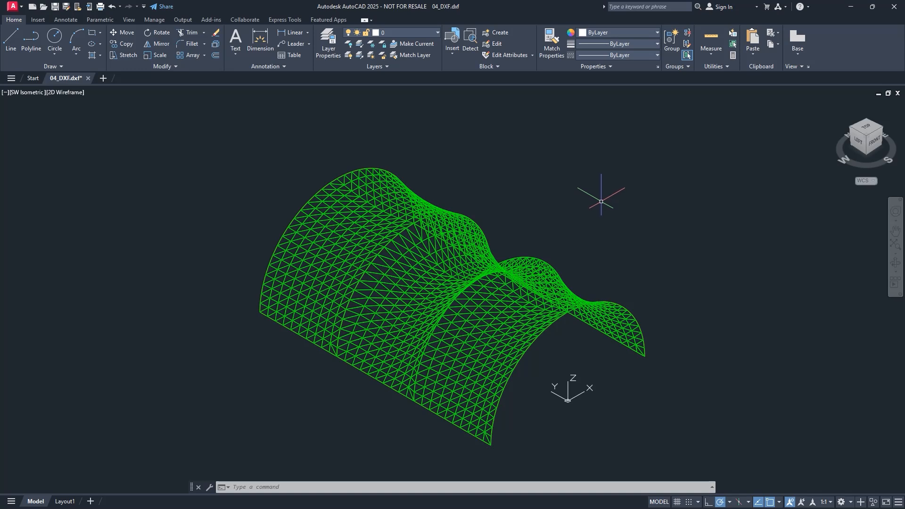
{"action": "left_click", "coordinate": [852, 7]}
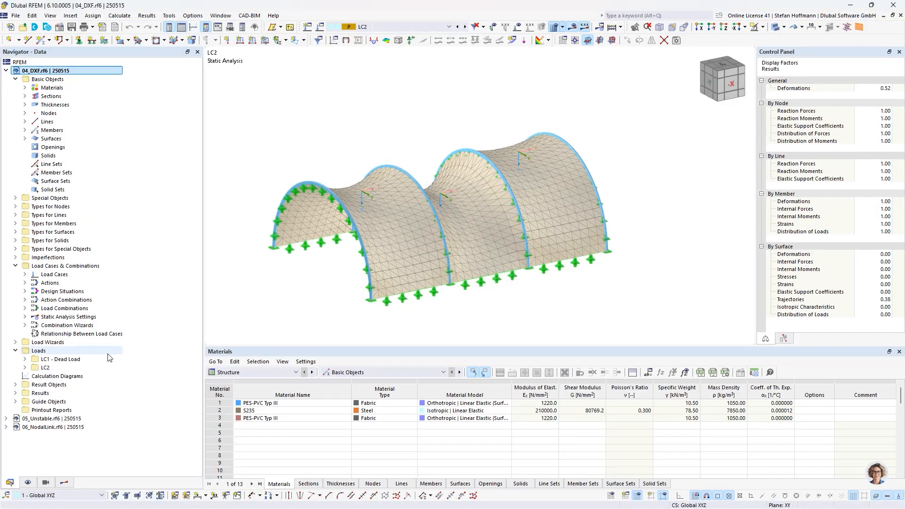
Switch to the 05_Unstable model and consult the FAQ page on finding and fixing calculation problems, including its modeling check section
{"action": "left_click", "coordinate": [62, 419]}
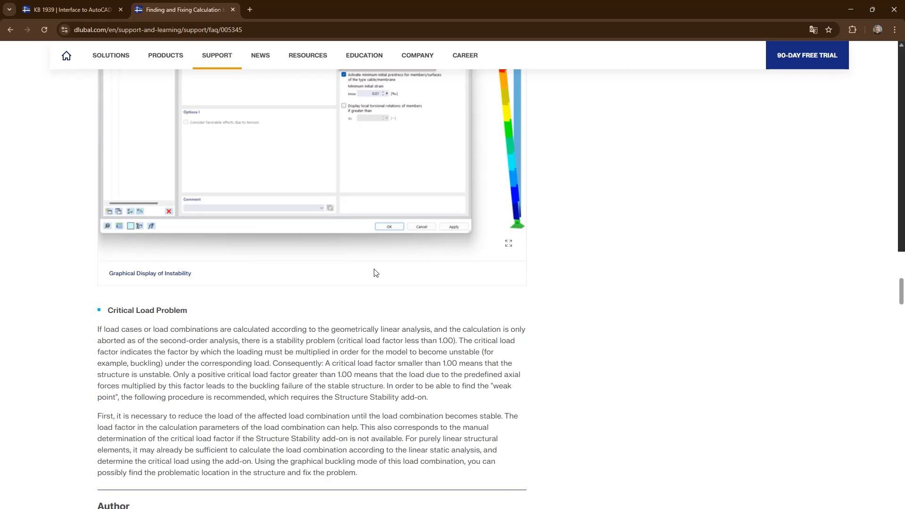
{"action": "scroll", "coordinate": [374, 268], "scroll_direction": "up", "scroll_amount": 4}
{"action": "scroll", "coordinate": [382, 289], "scroll_direction": "up", "scroll_amount": 7}
{"action": "left_click_drag", "start_coordinate": [901, 266], "coordinate": [900, 84]}
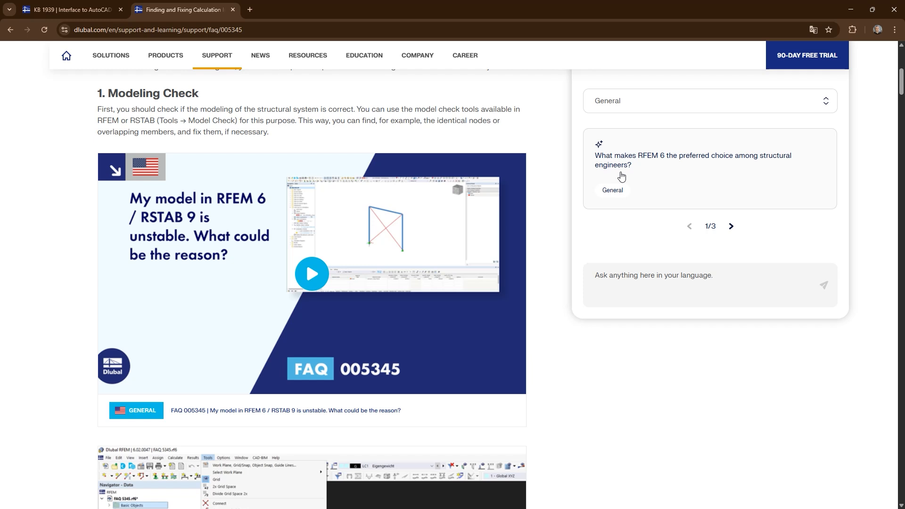
{"action": "left_click", "coordinate": [844, 9]}
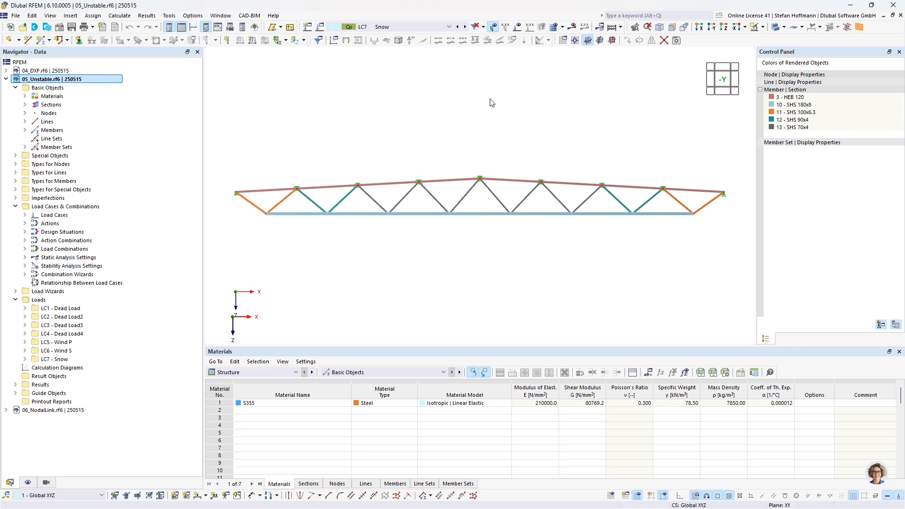
Calculate design situation DS1 and select the Load Case No. 1 entry among the errors to locate its node
{"action": "left_click", "coordinate": [418, 26]}
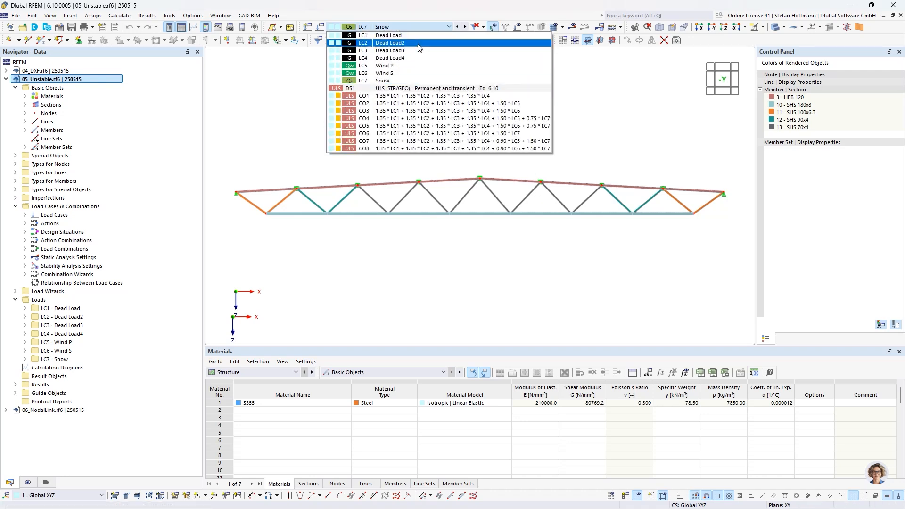
{"action": "left_click", "coordinate": [421, 89]}
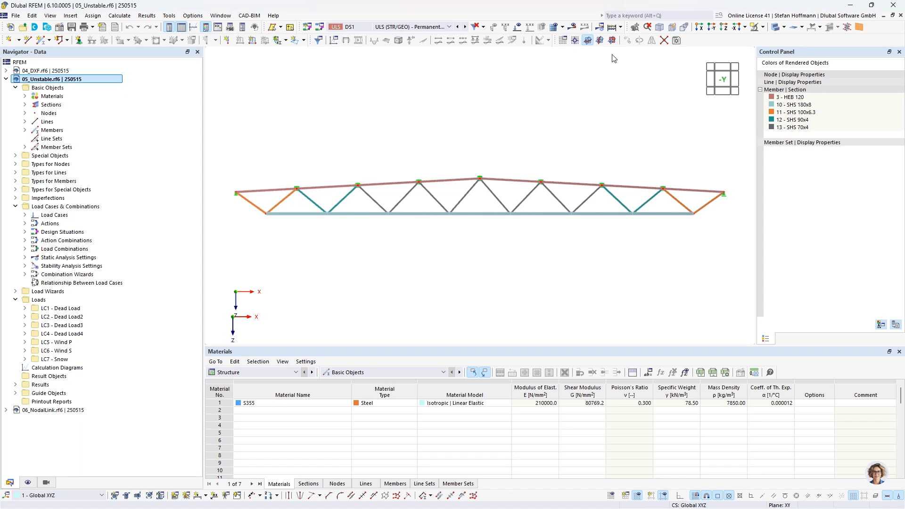
{"action": "left_click", "coordinate": [612, 28]}
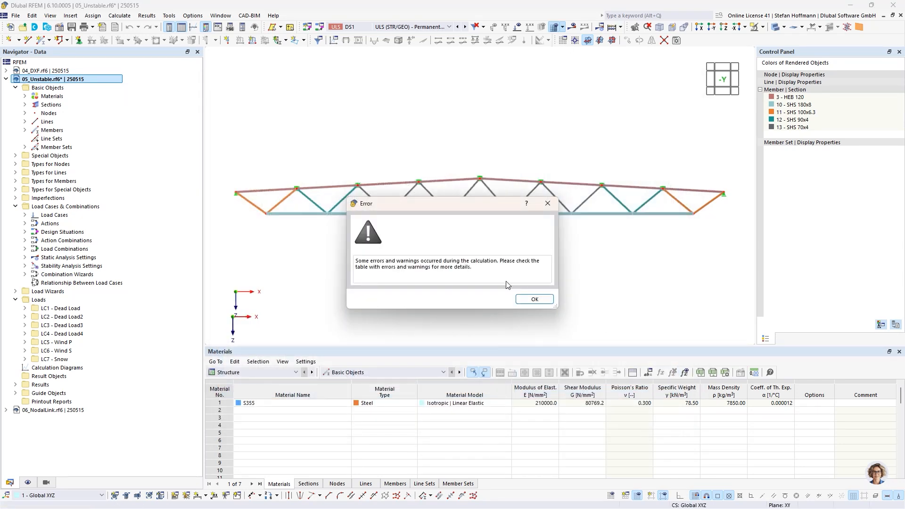
{"action": "left_click", "coordinate": [530, 300]}
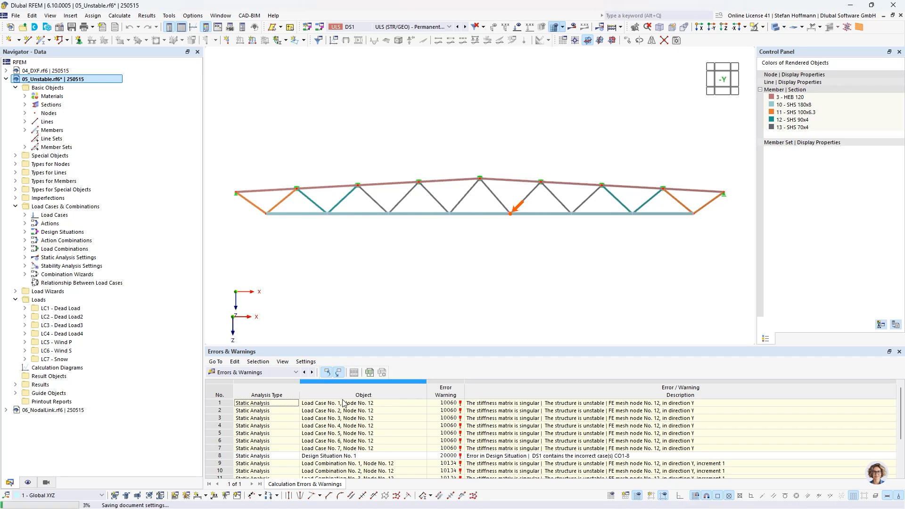
{"action": "left_click", "coordinate": [387, 406]}
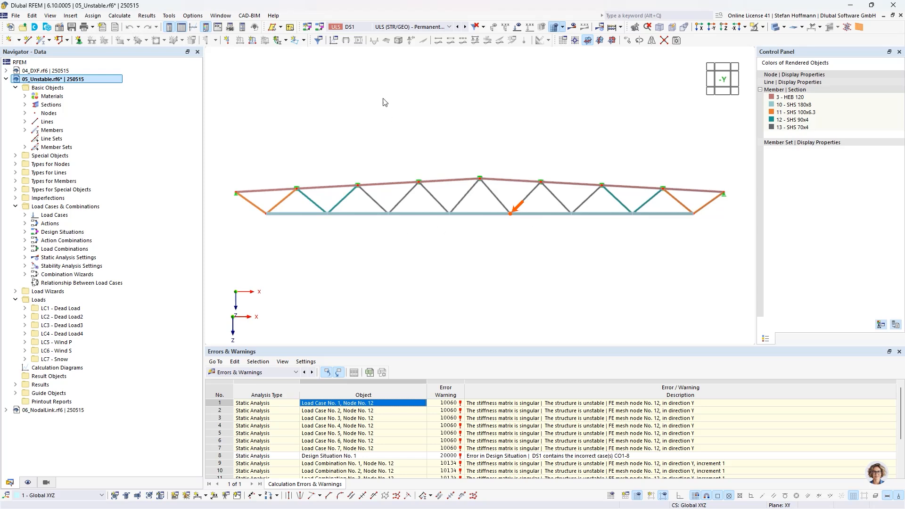
For LC1, activate the critical load calculation and set ST1 to calculate without loading for instability check by mode shape
{"action": "left_click", "coordinate": [363, 27]}
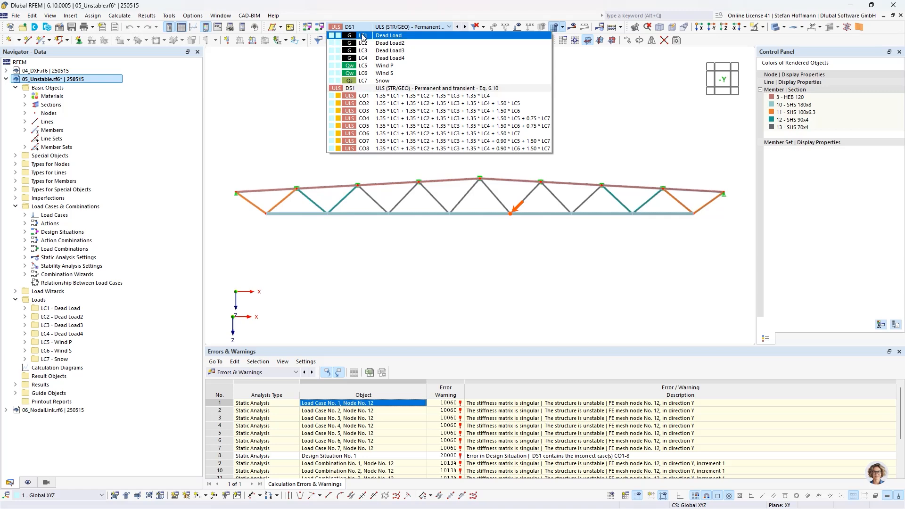
{"action": "left_click", "coordinate": [351, 36]}
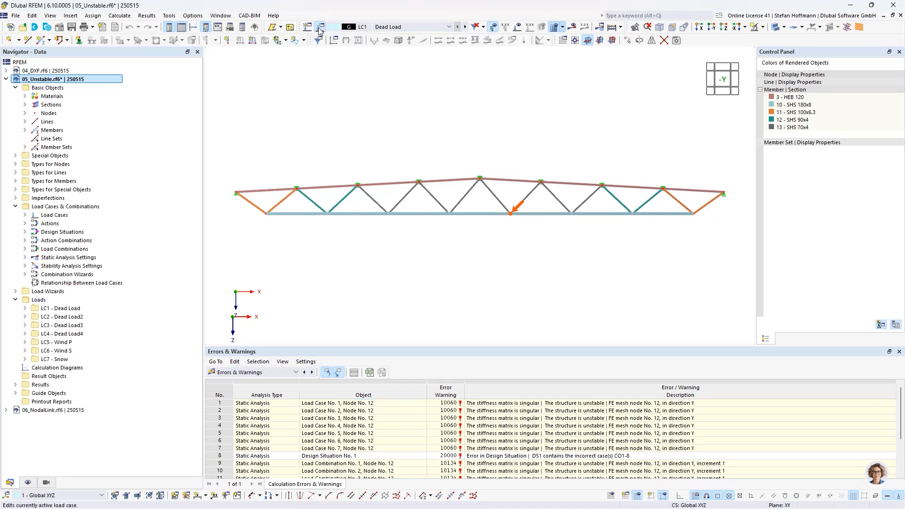
{"action": "left_click", "coordinate": [320, 30]}
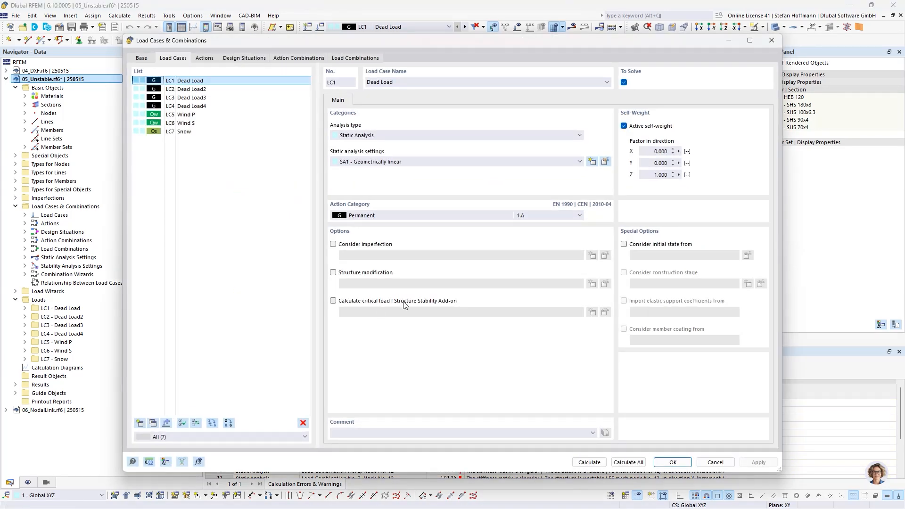
{"action": "left_click", "coordinate": [415, 303]}
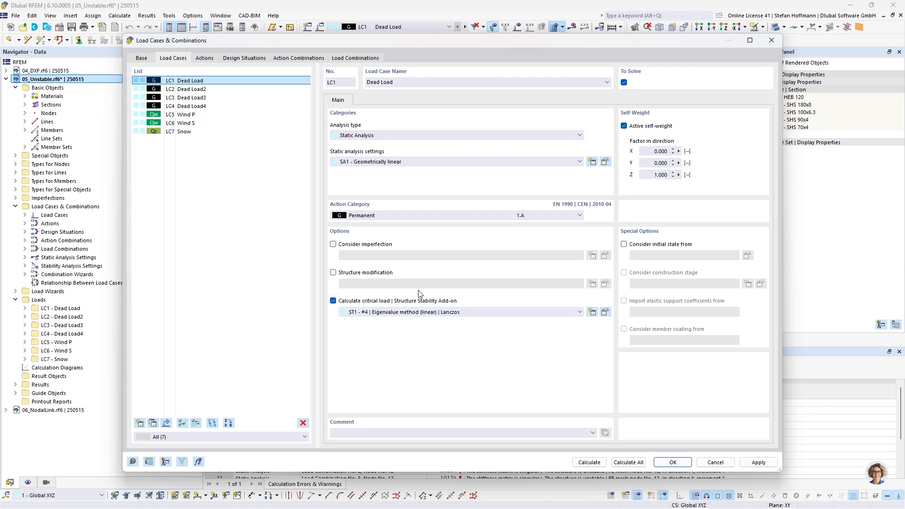
{"action": "left_click", "coordinate": [605, 312]}
{"action": "left_click", "coordinate": [546, 193]}
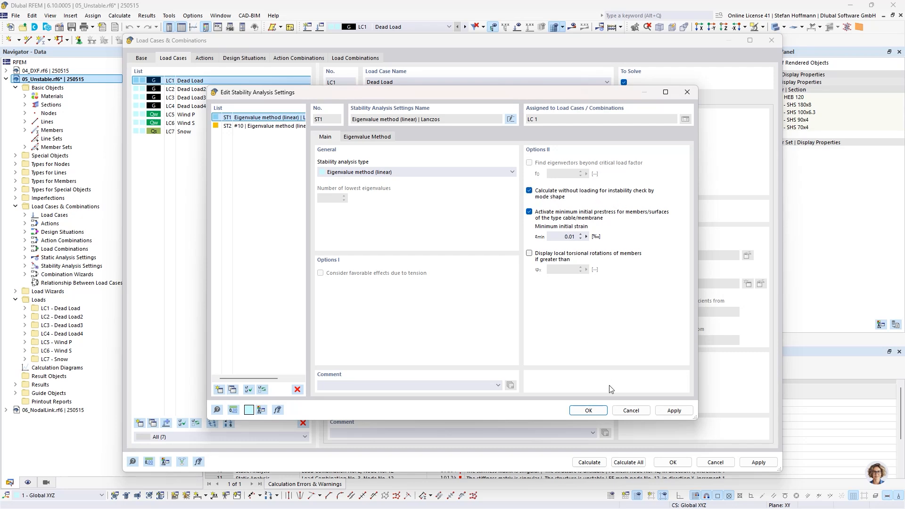
{"action": "left_click", "coordinate": [587, 411]}
Calculate LC1 and compare the truss's unstable mode shape with the node of its first error entry at an angle and from the front
{"action": "left_click", "coordinate": [590, 462]}
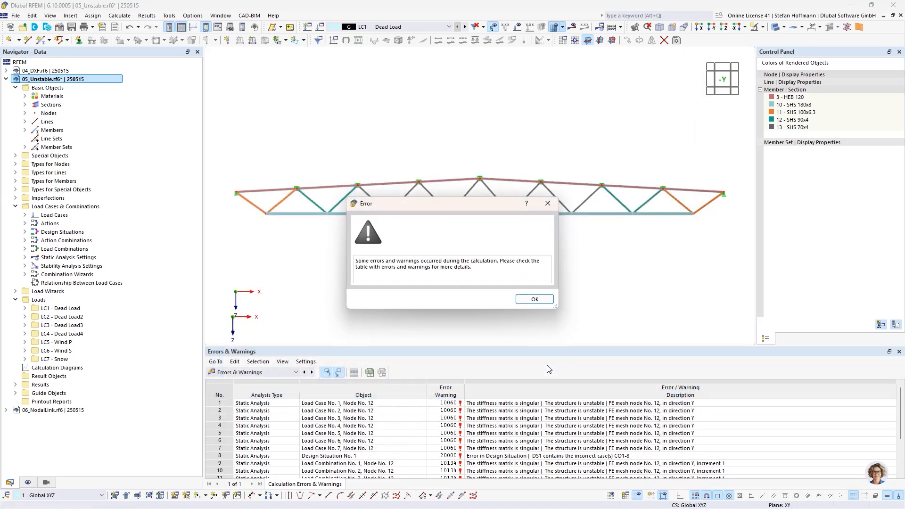
{"action": "left_click", "coordinate": [534, 299]}
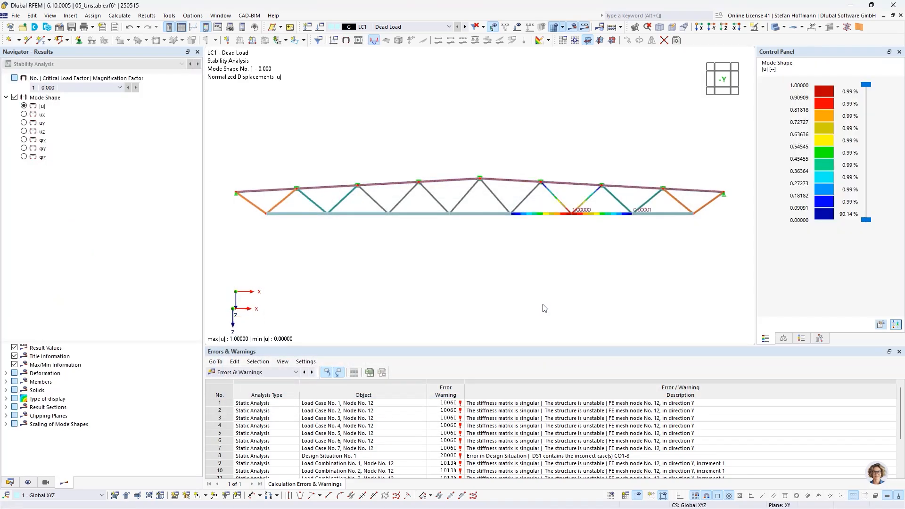
{"action": "middle_click_drag", "start_coordinate": [634, 204], "coordinate": [556, 263], "text": "ctrl"}
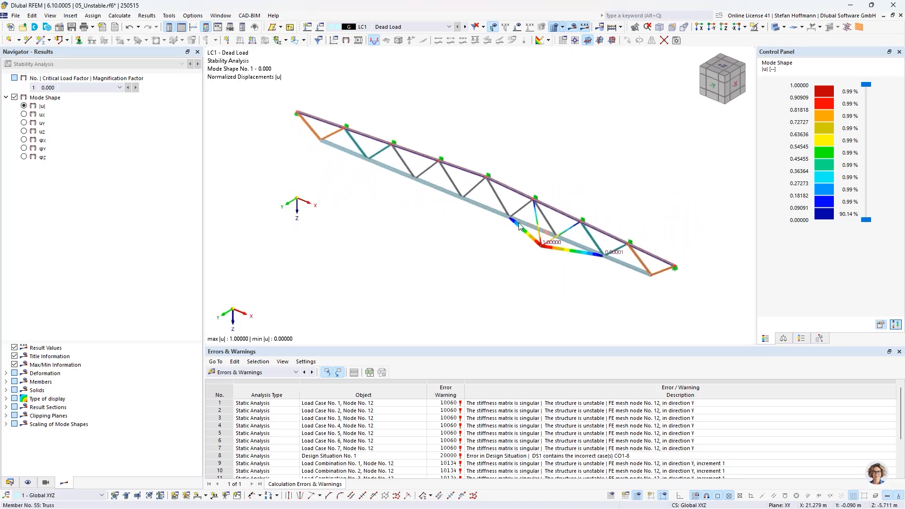
{"action": "left_click", "coordinate": [475, 403]}
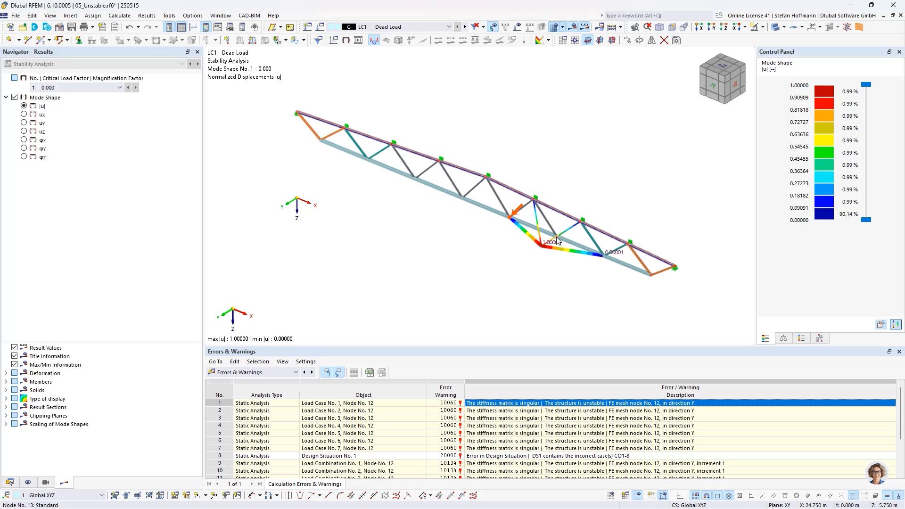
{"action": "mouse_move", "coordinate": [557, 241]}
{"action": "left_click", "coordinate": [677, 40]}
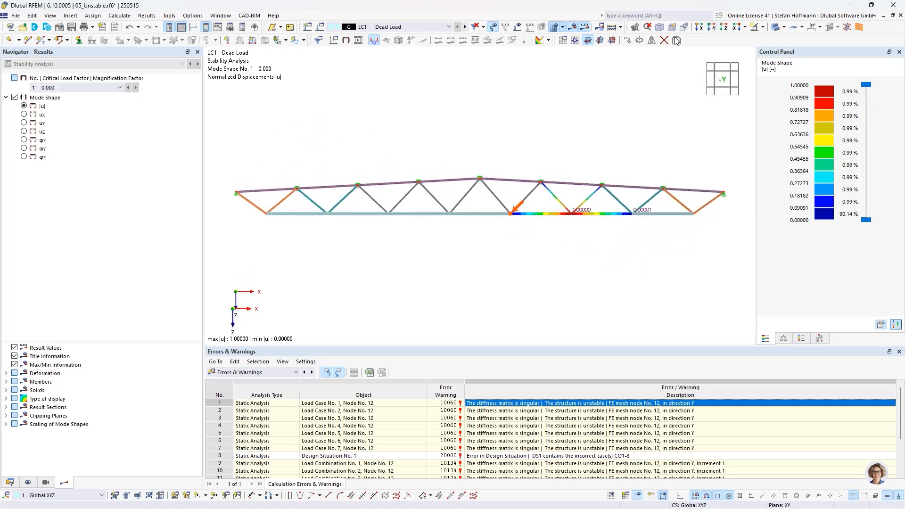
Hide the results and colour the rendered truss members by member type
{"action": "left_click", "coordinate": [574, 26]}
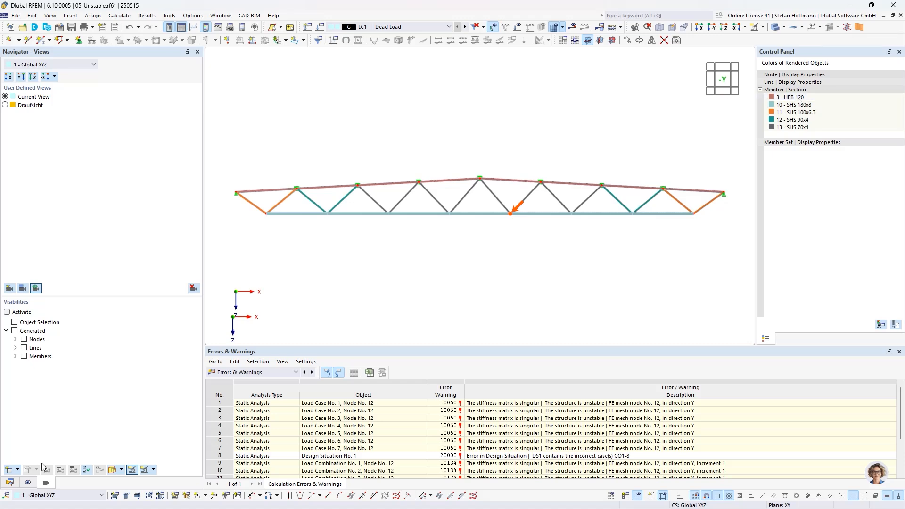
{"action": "left_click", "coordinate": [28, 483]}
{"action": "scroll", "coordinate": [66, 369], "scroll_direction": "down", "scroll_amount": 15}
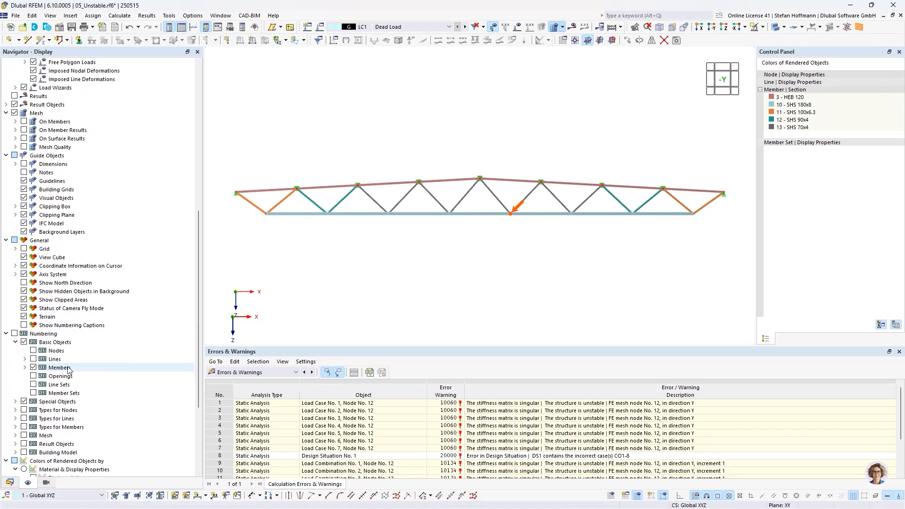
{"action": "left_click", "coordinate": [25, 385]}
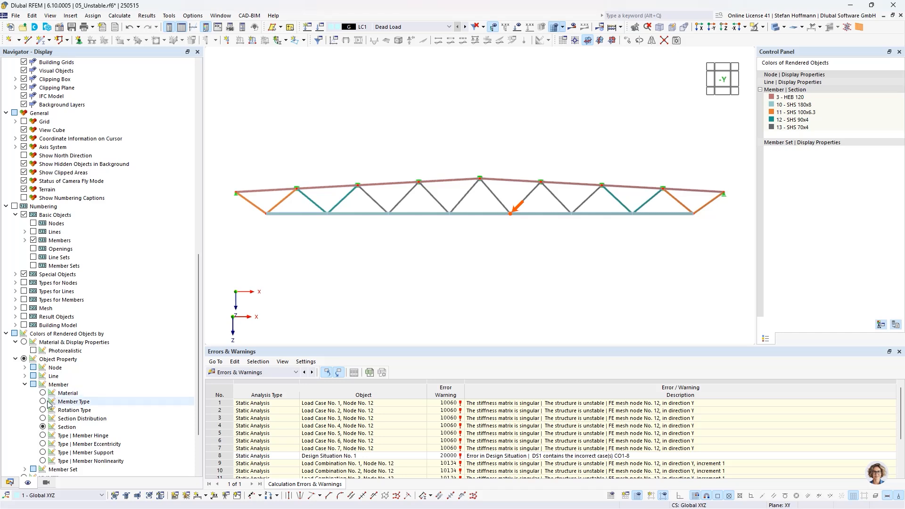
{"action": "left_click", "coordinate": [43, 402]}
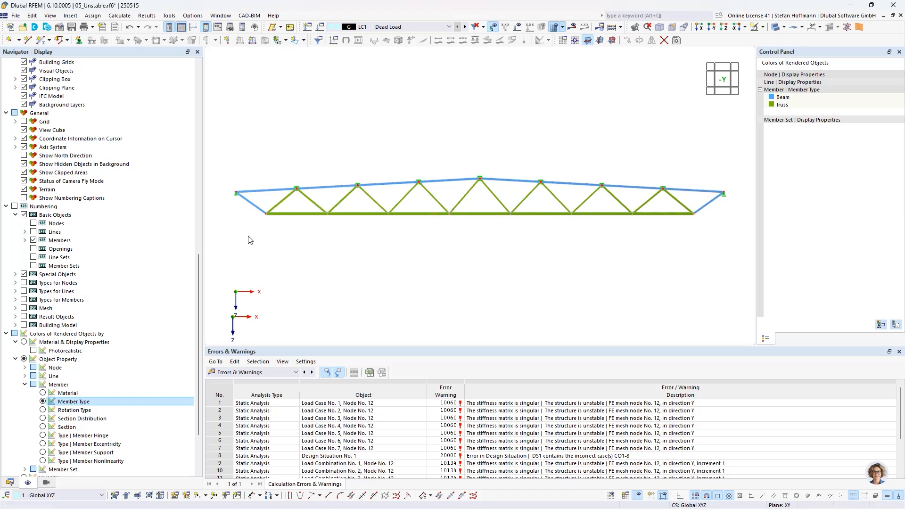
Change the member type of the truss's bottom chord members to Beam, accepting the deletion of results
{"action": "double_click", "coordinate": [670, 215]}
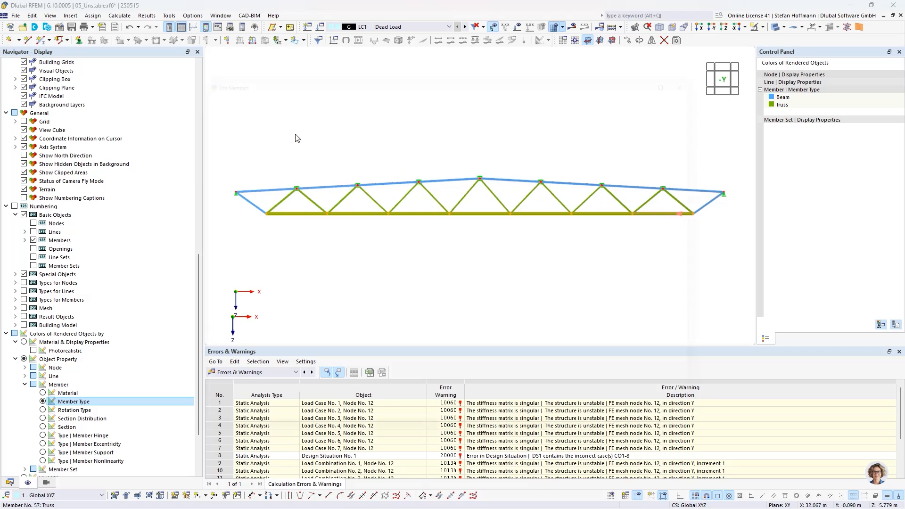
{"action": "left_click", "coordinate": [253, 130]}
{"action": "left_click", "coordinate": [240, 140]}
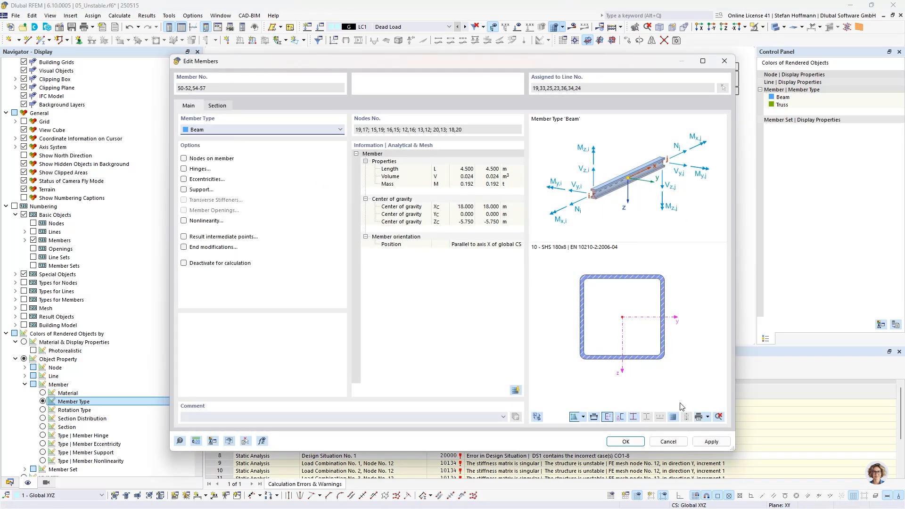
{"action": "left_click", "coordinate": [625, 442]}
{"action": "left_click", "coordinate": [492, 300]}
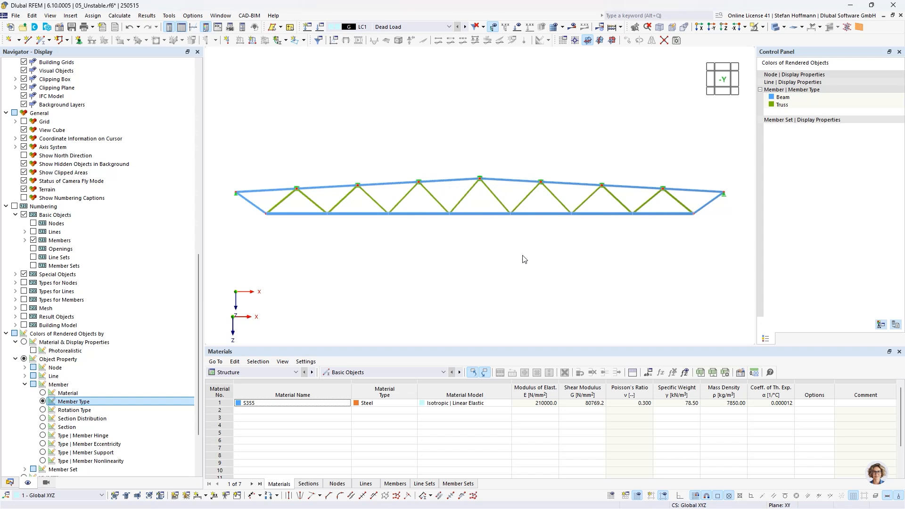
Recalculate the model and locate the nodes of the error entries for load combinations 1, 4 and 5
{"action": "left_click", "coordinate": [611, 28]}
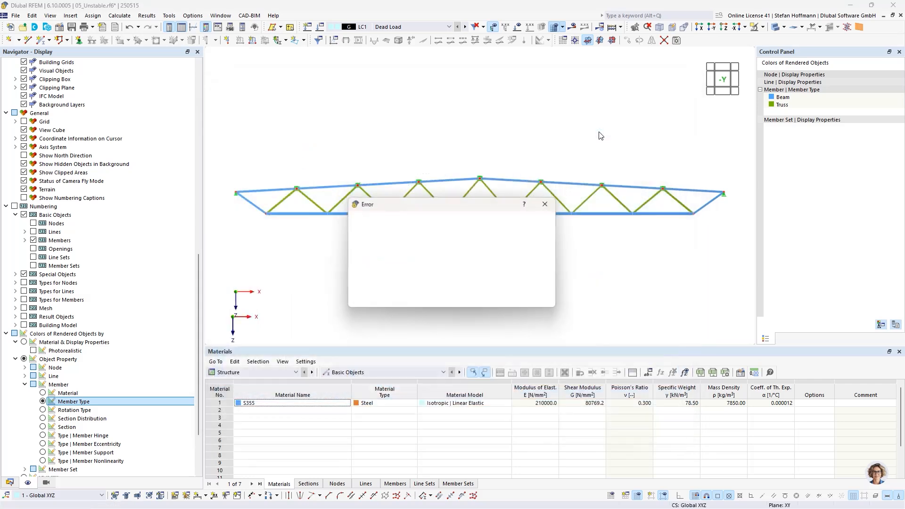
{"action": "left_click", "coordinate": [535, 299]}
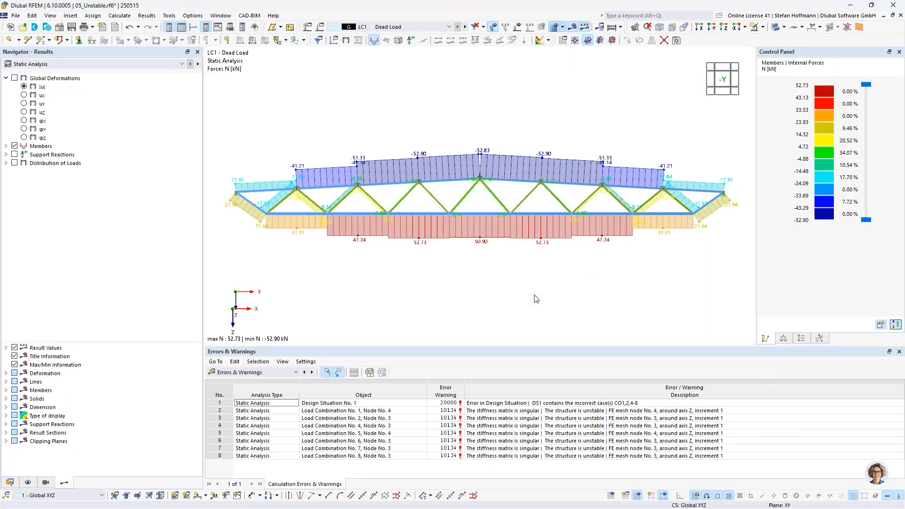
{"action": "left_click", "coordinate": [531, 411]}
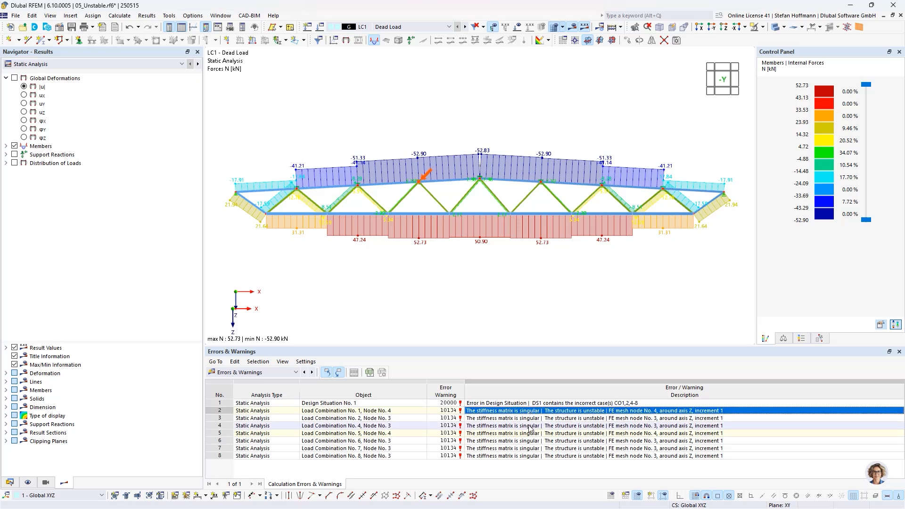
{"action": "left_click", "coordinate": [533, 426]}
{"action": "left_click", "coordinate": [530, 435]}
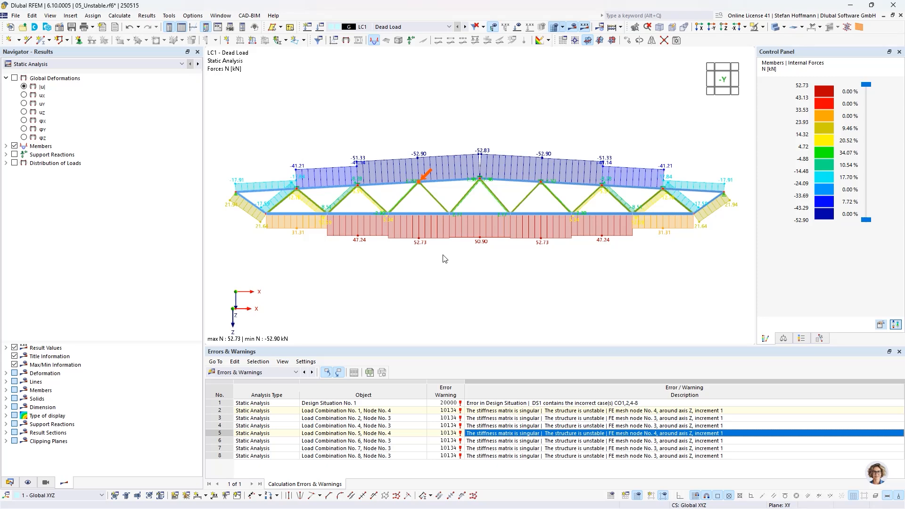
Copy load combination CO1 as CO9 and set its static analysis settings to SA1 - Geometrically linear
{"action": "left_click", "coordinate": [320, 28]}
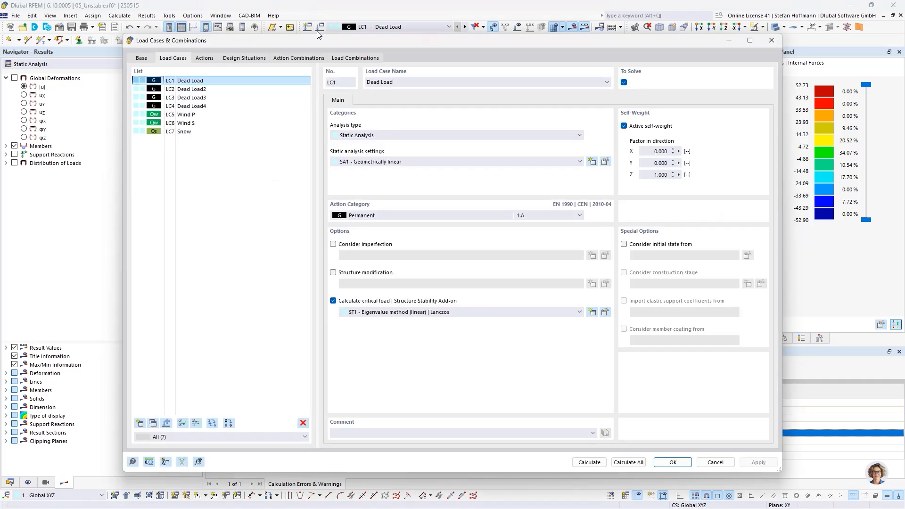
{"action": "left_click", "coordinate": [344, 57]}
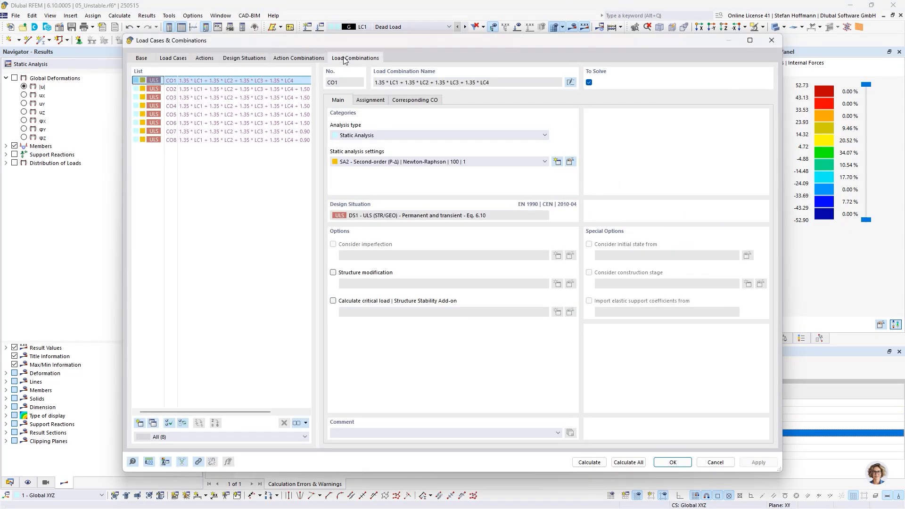
{"action": "left_click", "coordinate": [152, 423]}
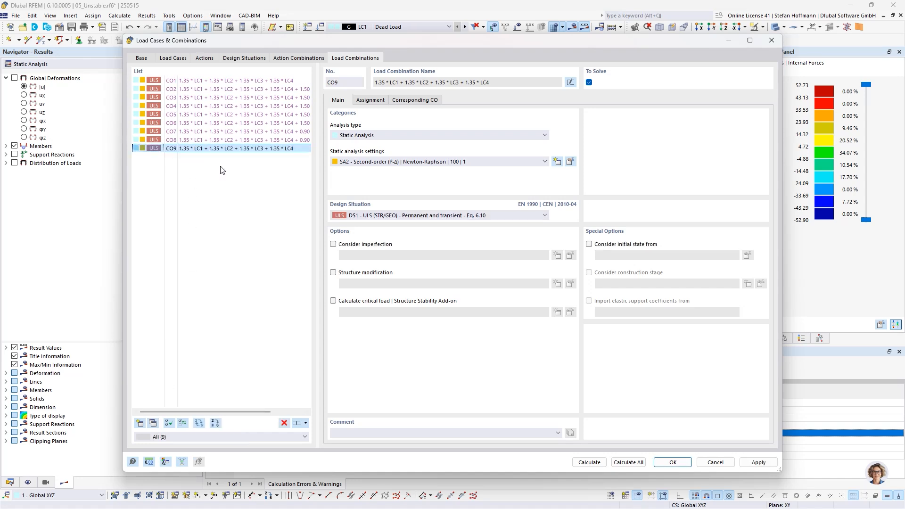
{"action": "left_click", "coordinate": [420, 162]}
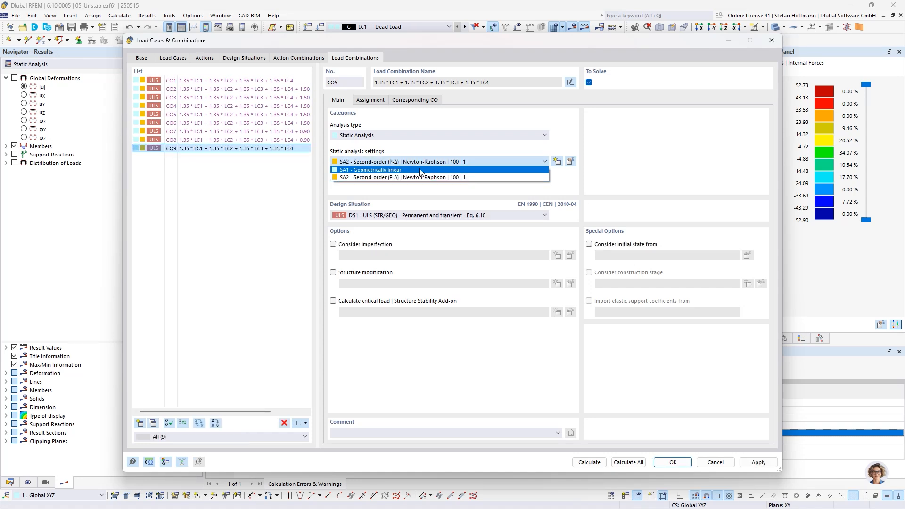
{"action": "left_click", "coordinate": [421, 171]}
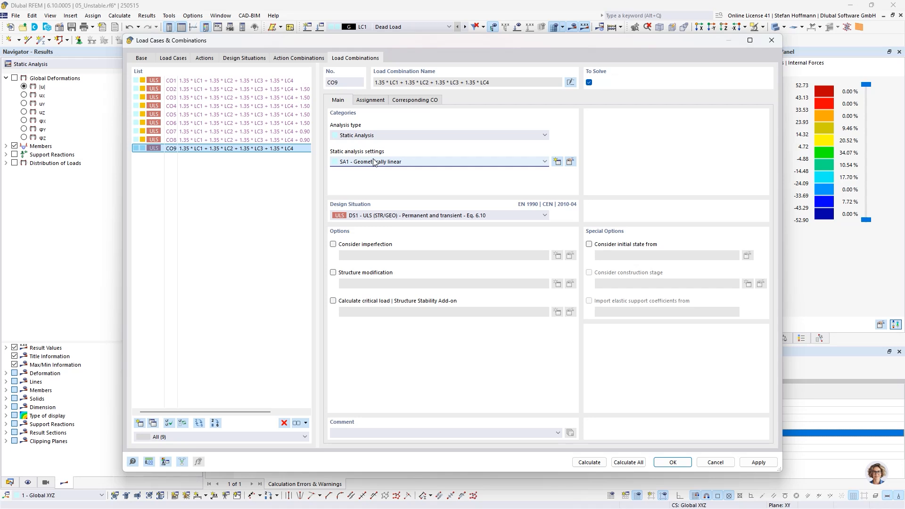
Activate the critical load calculation for CO9 with new linear eigenvalue settings ST3 for 4 lowest eigenvalues, and calculate it
{"action": "left_click", "coordinate": [393, 304]}
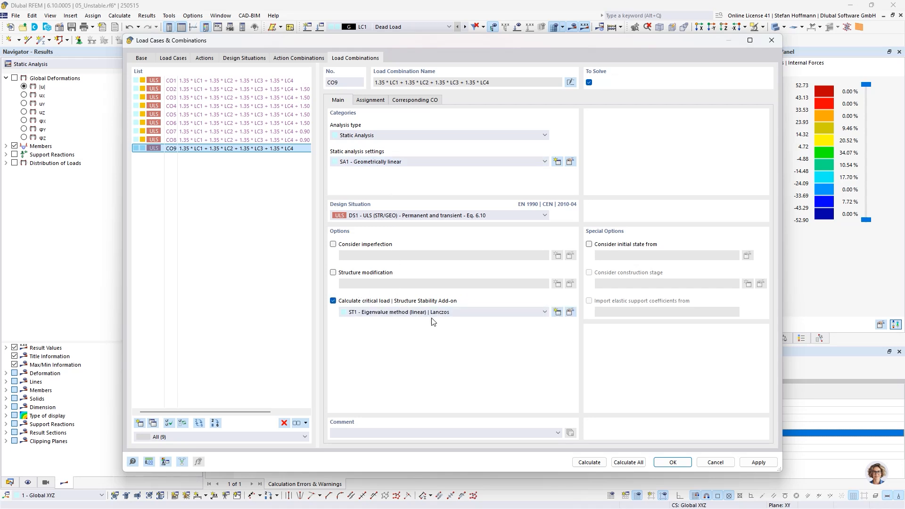
{"action": "left_click", "coordinate": [558, 312]}
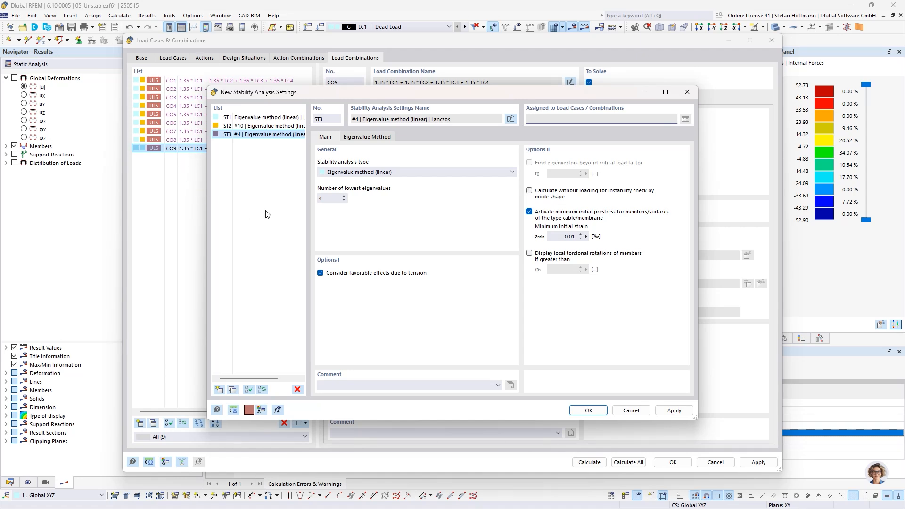
{"action": "left_click", "coordinate": [581, 415]}
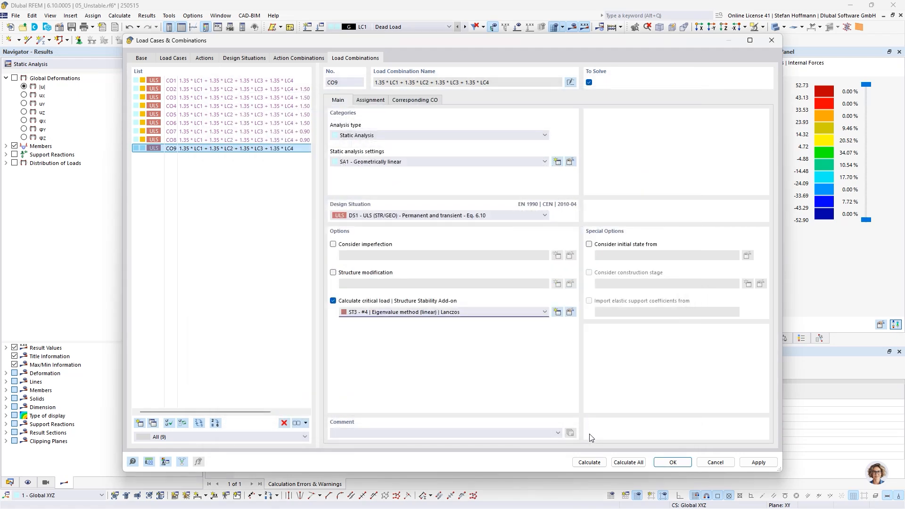
{"action": "left_click", "coordinate": [590, 462]}
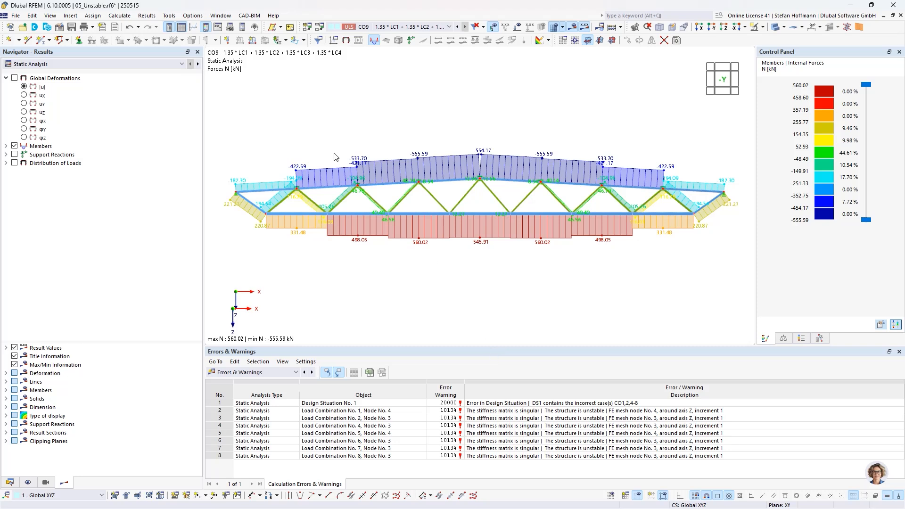
Examine the stability mode shape of CO9 along the top chord at an angle and from the front
{"action": "left_click", "coordinate": [198, 64]}
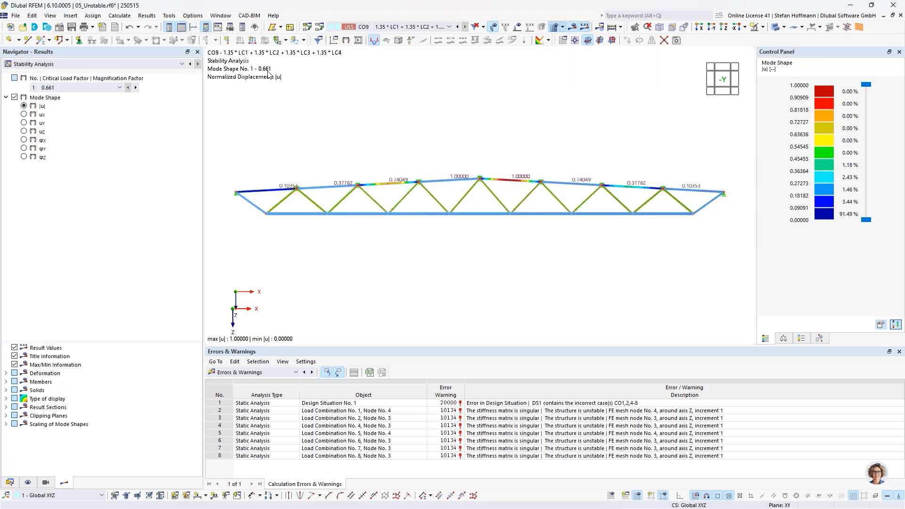
{"action": "middle_click_drag", "start_coordinate": [504, 117], "coordinate": [517, 170], "text": "ctrl"}
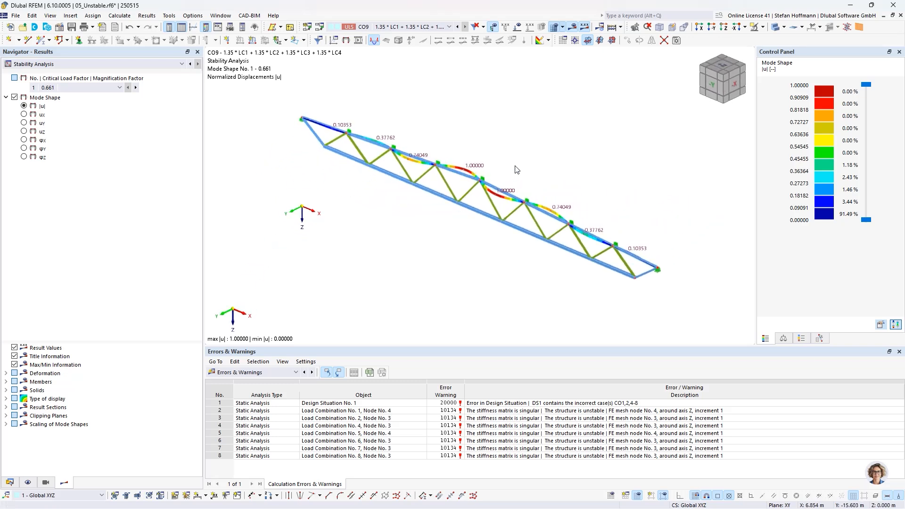
{"action": "scroll", "coordinate": [516, 170], "scroll_direction": "up", "scroll_amount": 1}
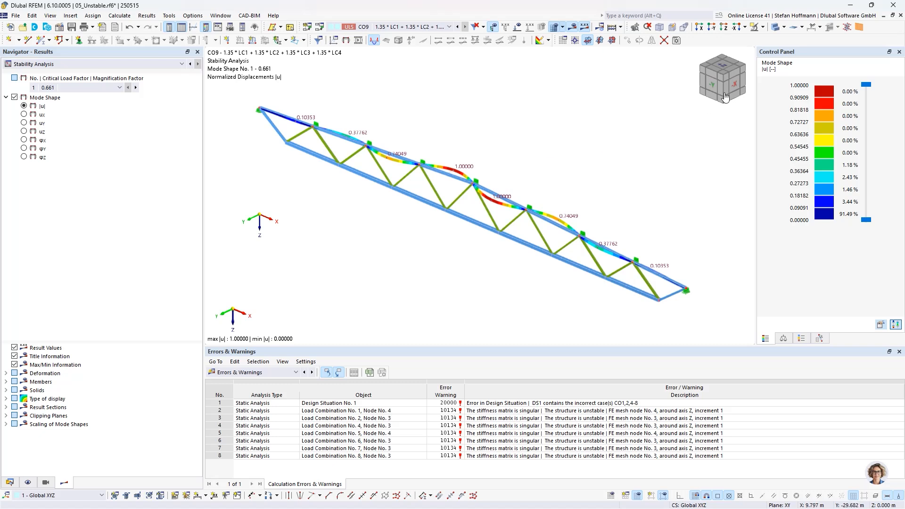
{"action": "left_click", "coordinate": [716, 29]}
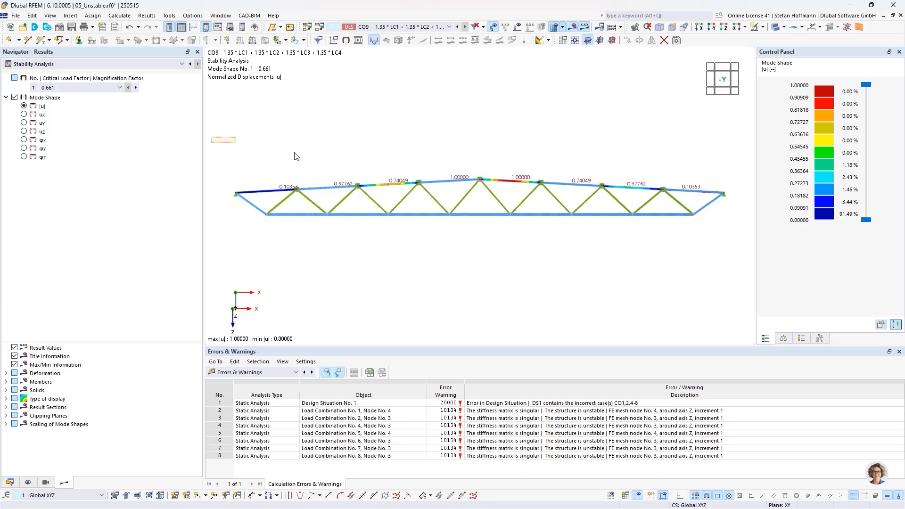
Select all top chord members and change their section to HEB 220 according to DIN 1025-2:1995-11
{"action": "left_click_drag", "start_coordinate": [294, 157], "coordinate": [739, 211]}
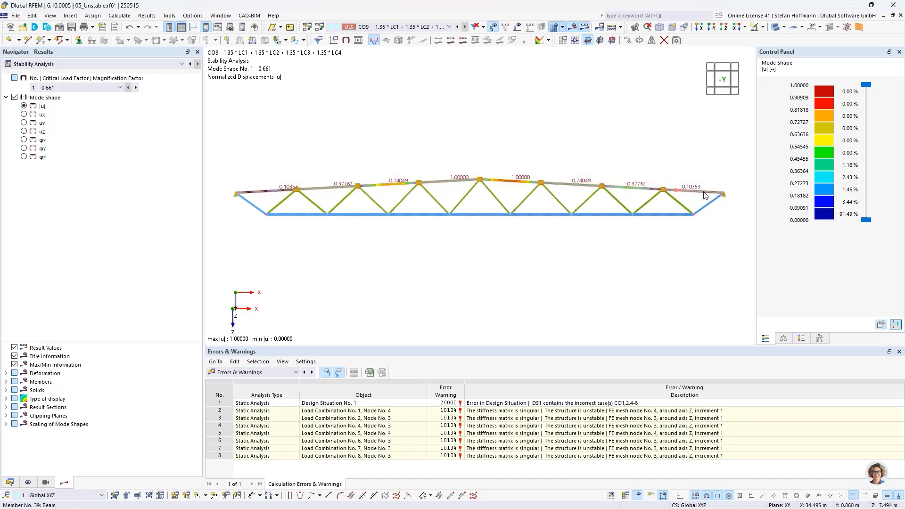
{"action": "double_click", "coordinate": [705, 196]}
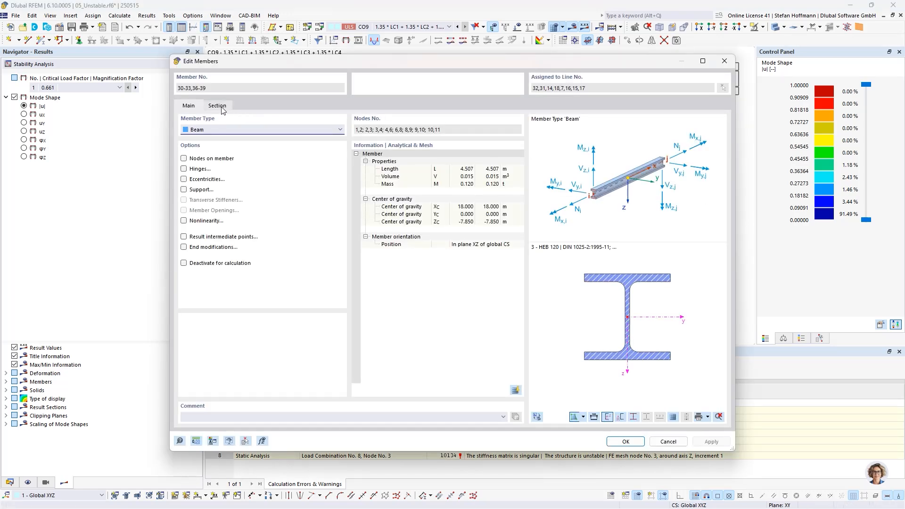
{"action": "left_click", "coordinate": [219, 105]}
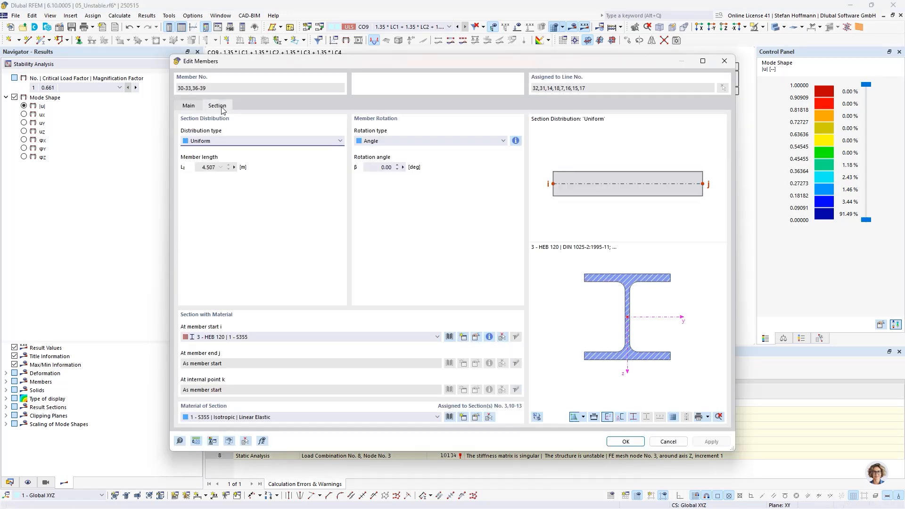
{"action": "left_click", "coordinate": [481, 337]}
{"action": "left_click", "coordinate": [477, 338]}
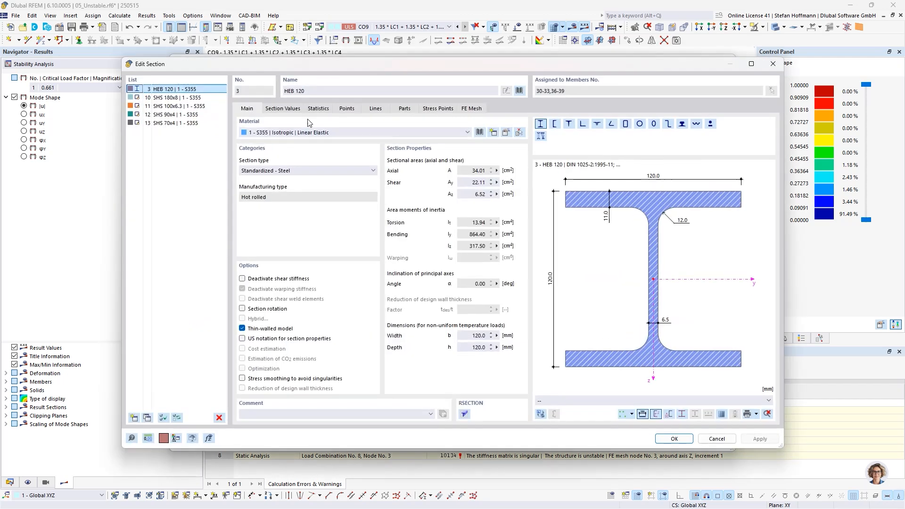
{"action": "left_click_drag", "start_coordinate": [296, 92], "coordinate": [299, 91]}
{"action": "type", "text": "2"}
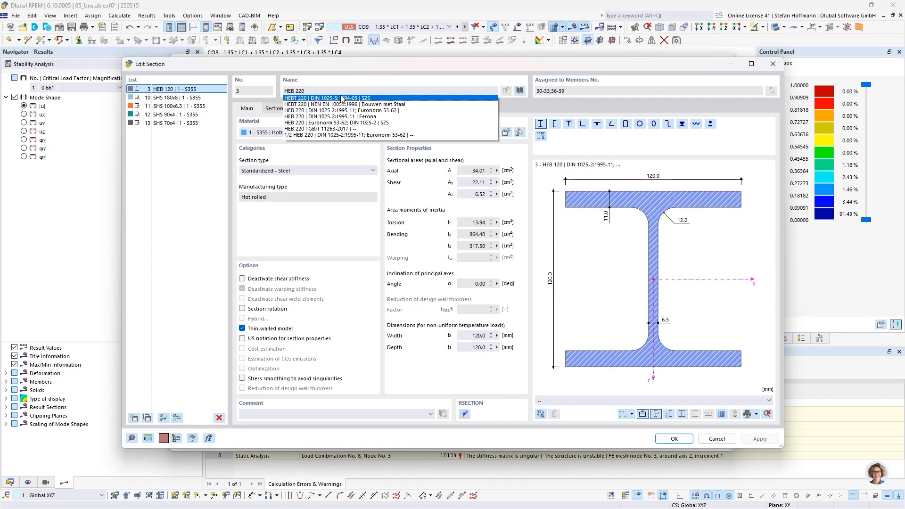
{"action": "key", "text": "Return"}
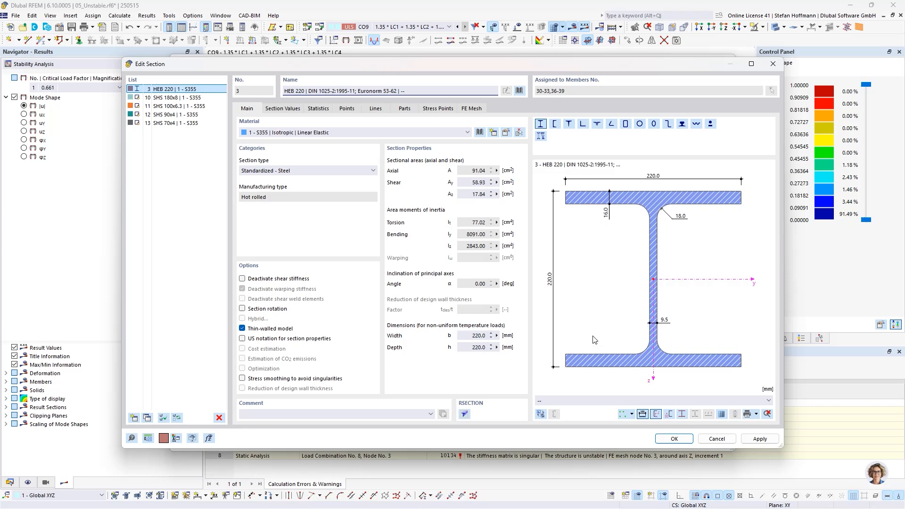
{"action": "left_click", "coordinate": [673, 439]}
{"action": "left_click", "coordinate": [492, 299]}
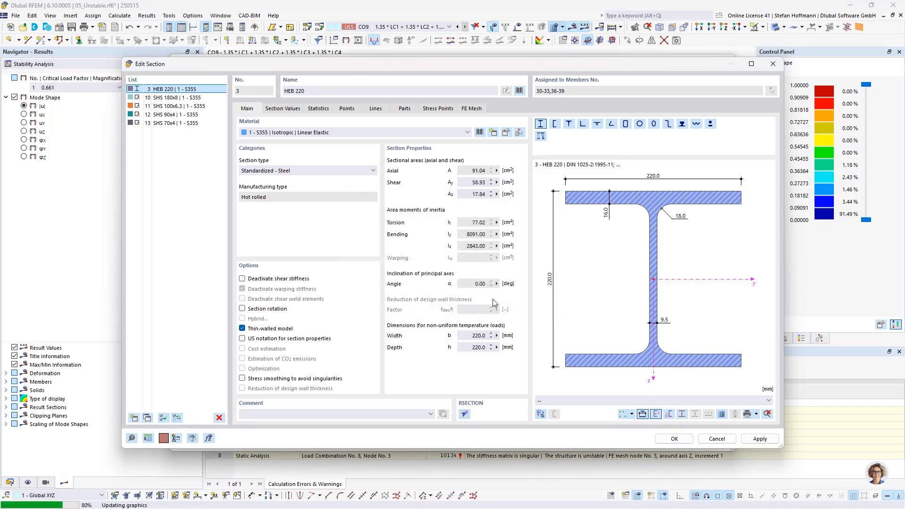
{"action": "left_click", "coordinate": [626, 442]}
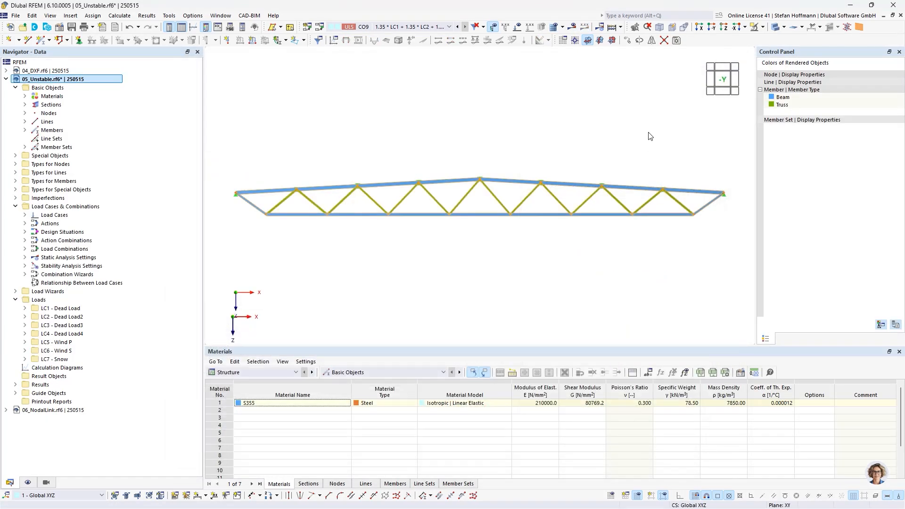
Recalculate the model and examine CO9's critical load factors and first mode shape at an angle
{"action": "left_click", "coordinate": [613, 27]}
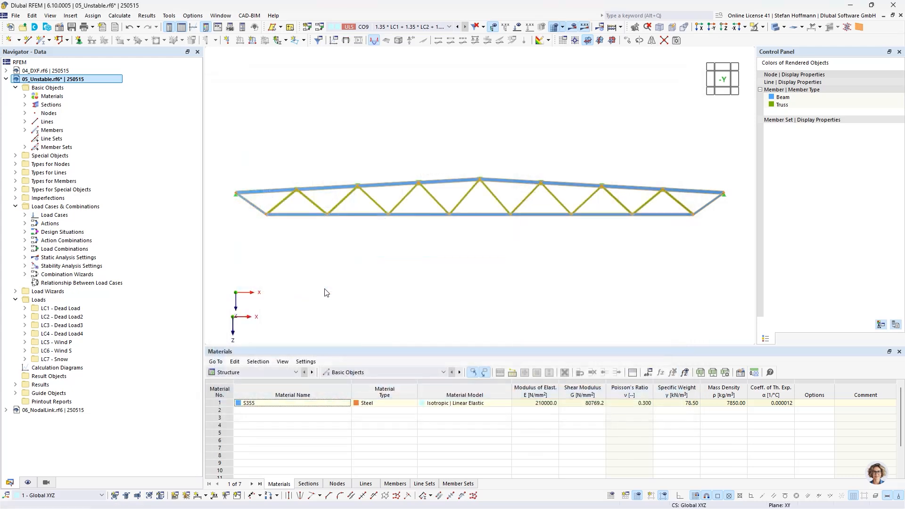
{"action": "left_click", "coordinate": [198, 64]}
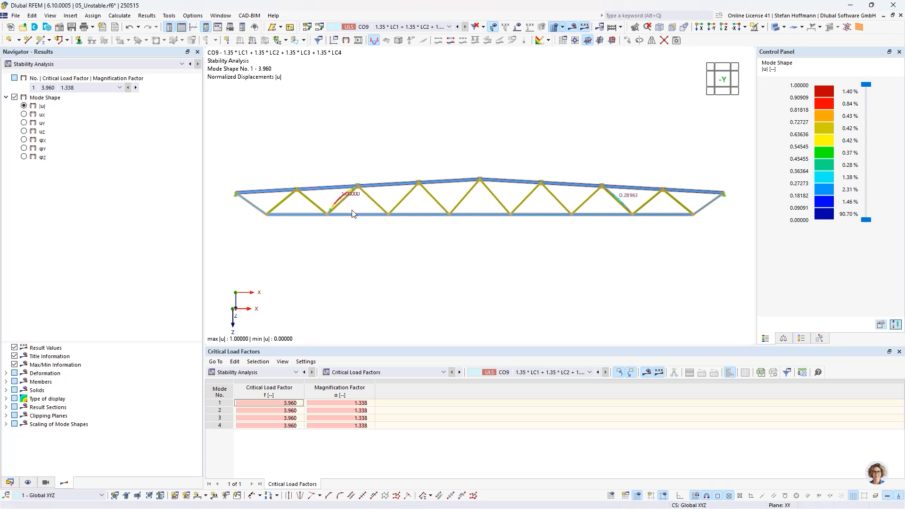
{"action": "middle_click_drag", "start_coordinate": [354, 214], "coordinate": [348, 196], "text": "ctrl"}
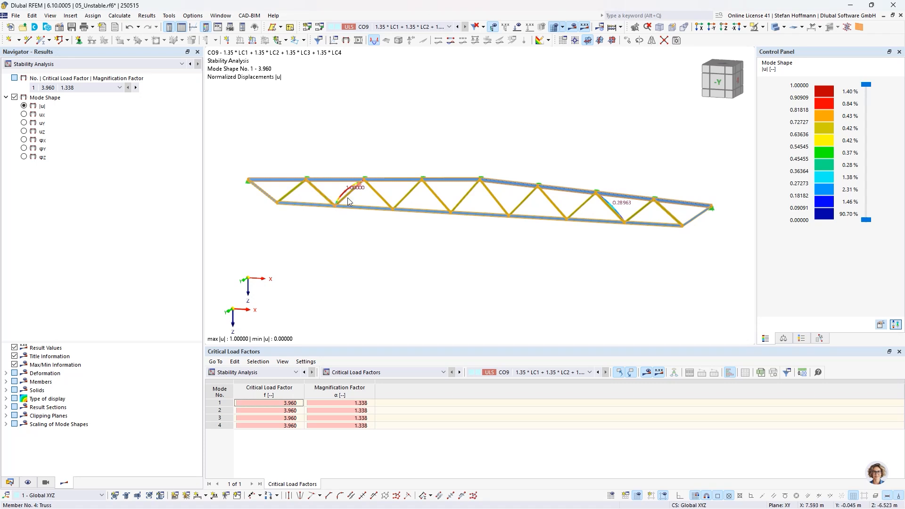
Switch to the model 06_NodalLink.rf6 and find the Nodal Links and Rigid Links entries among its node types and special objects
{"action": "left_click", "coordinate": [712, 27]}
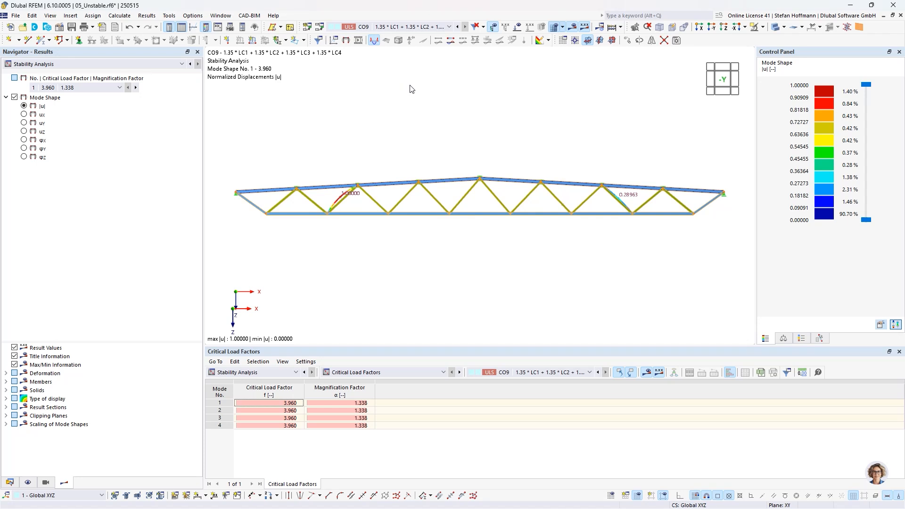
{"action": "left_click", "coordinate": [226, 17]}
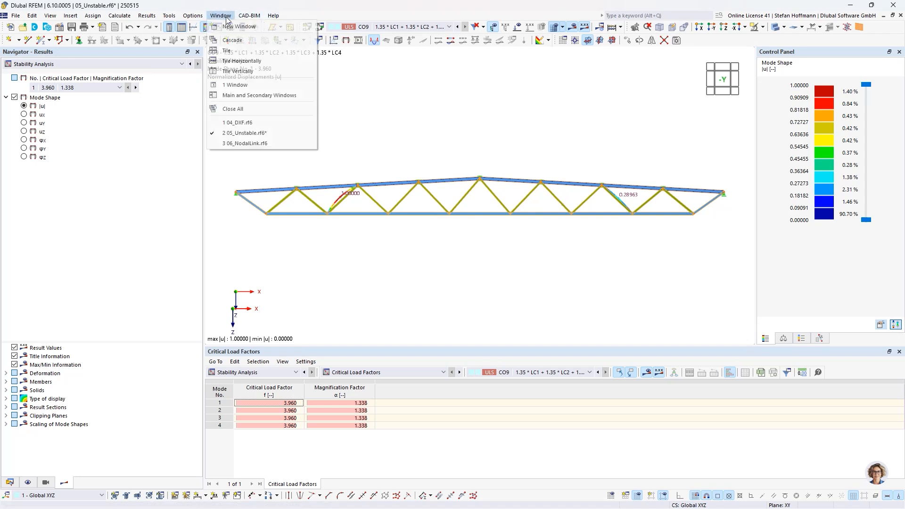
{"action": "left_click", "coordinate": [241, 144]}
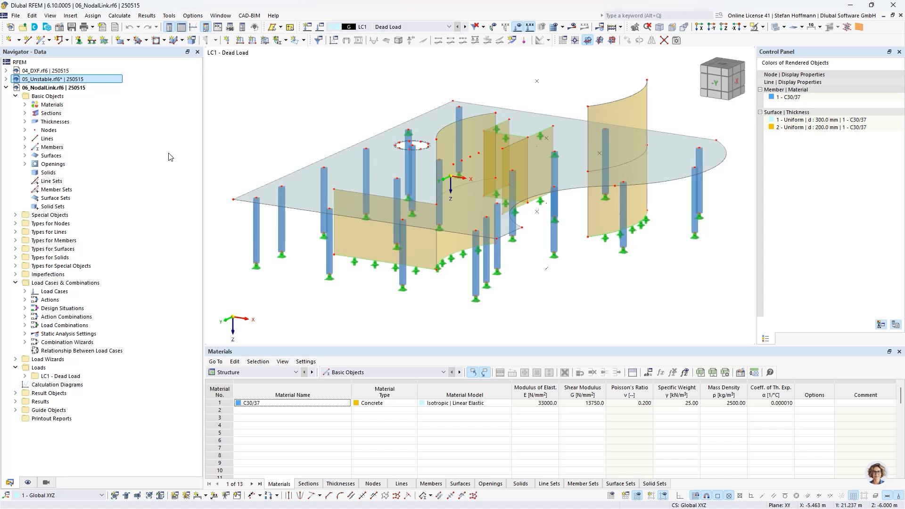
{"action": "left_click", "coordinate": [15, 224]}
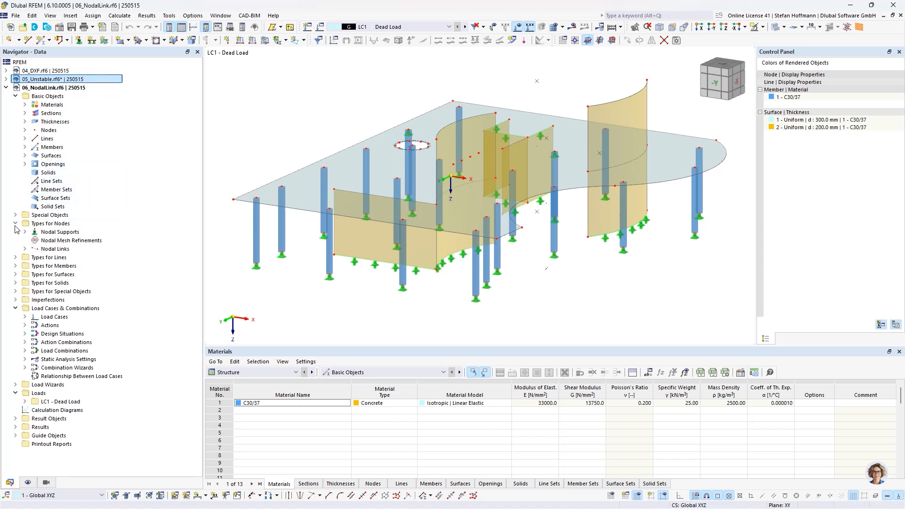
{"action": "left_click", "coordinate": [25, 249]}
{"action": "left_click", "coordinate": [56, 249]}
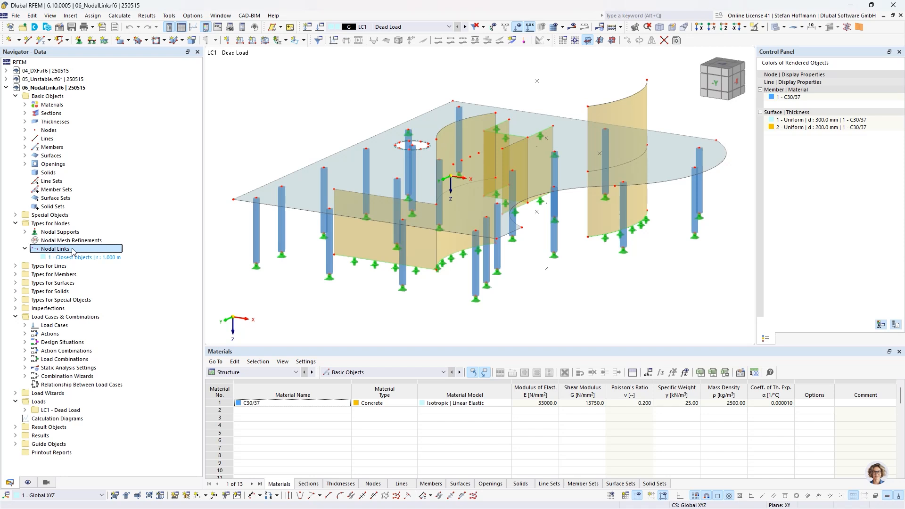
{"action": "left_click", "coordinate": [16, 215]}
{"action": "left_click", "coordinate": [71, 249]}
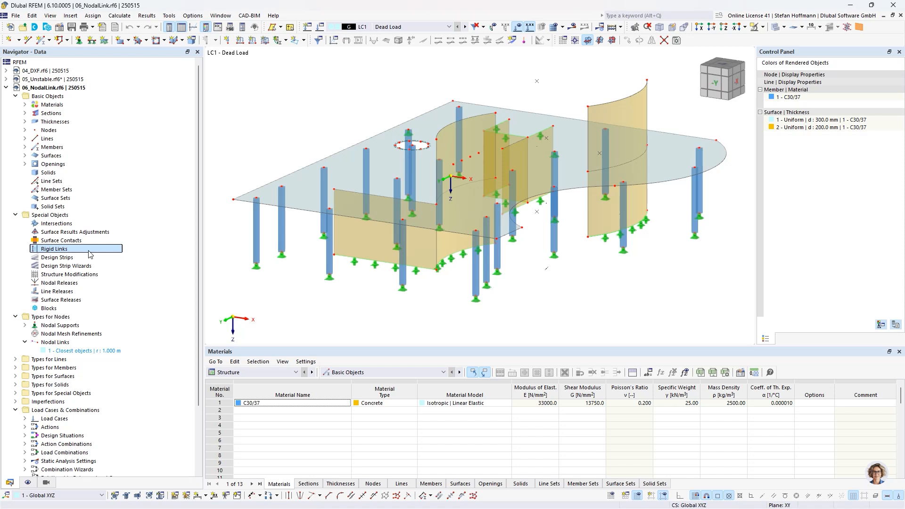
{"action": "middle_click_drag", "start_coordinate": [451, 264], "coordinate": [455, 291]}
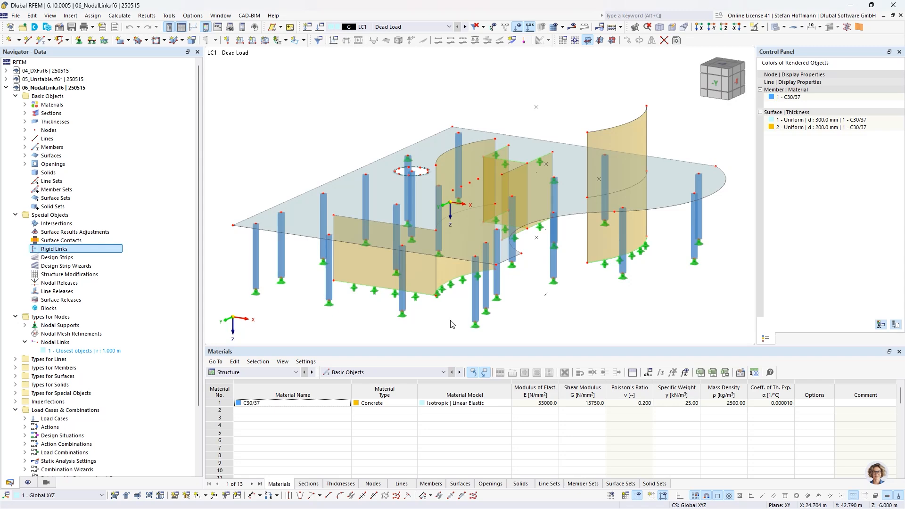
Activate linking to nearby objects for the column-head node at the centre of the circular slab opening
{"action": "left_click", "coordinate": [724, 27]}
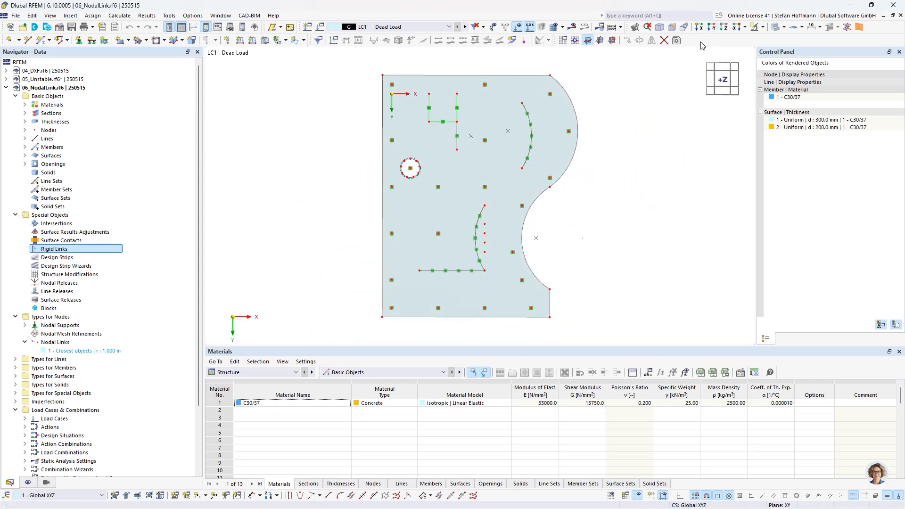
{"action": "scroll", "coordinate": [417, 176], "scroll_direction": "up", "scroll_amount": 6}
{"action": "middle_click_drag", "start_coordinate": [431, 171], "coordinate": [415, 204]}
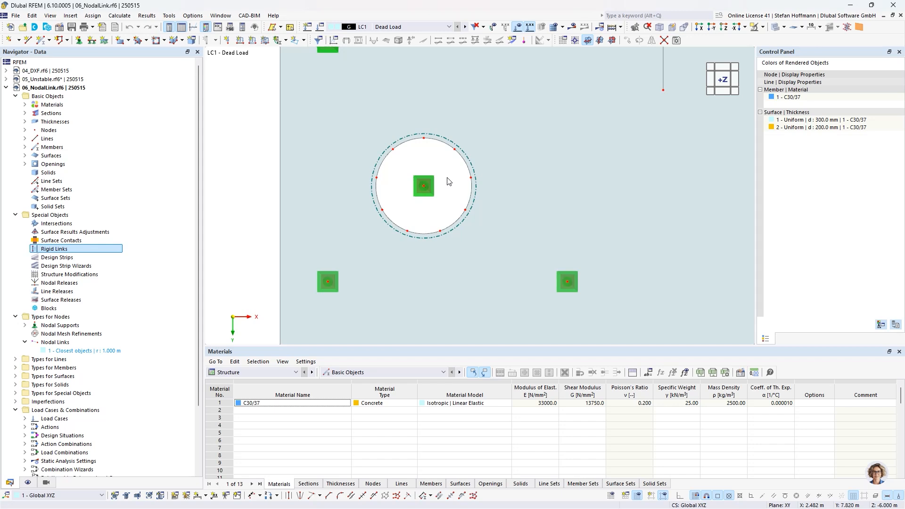
{"action": "double_click", "coordinate": [425, 188]}
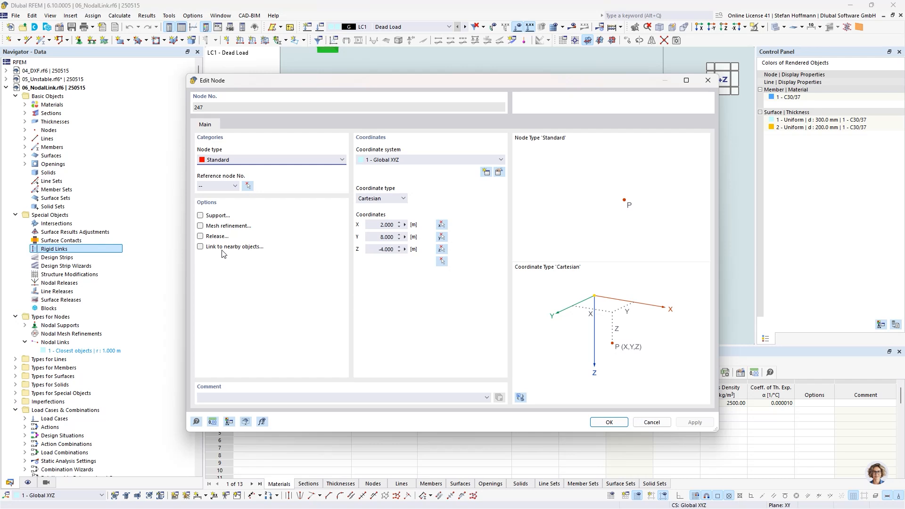
{"action": "left_click", "coordinate": [240, 250]}
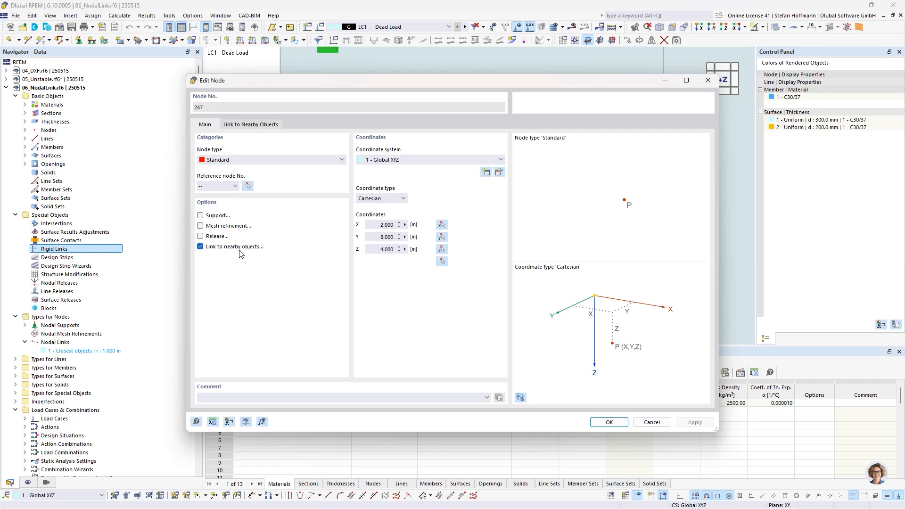
{"action": "left_click", "coordinate": [264, 125]}
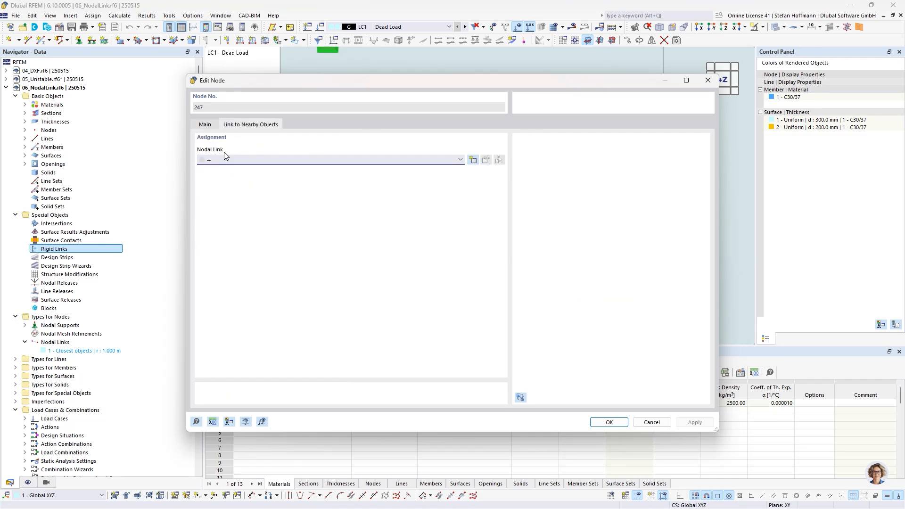
Create and assign a new nodal link that connects to nodes, using closest objects with a 1.1 m search radius
{"action": "left_click", "coordinate": [472, 162]}
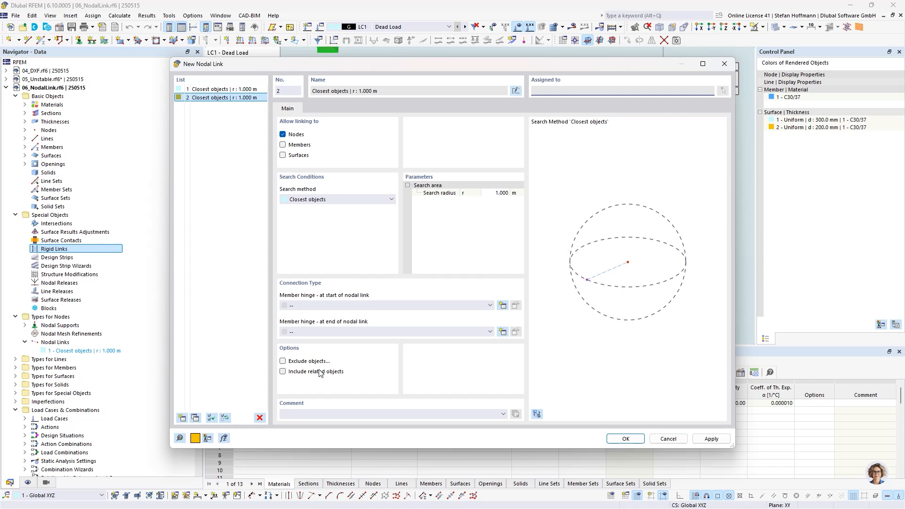
{"action": "left_click", "coordinate": [500, 194]}
{"action": "type", "text": "1.1"}
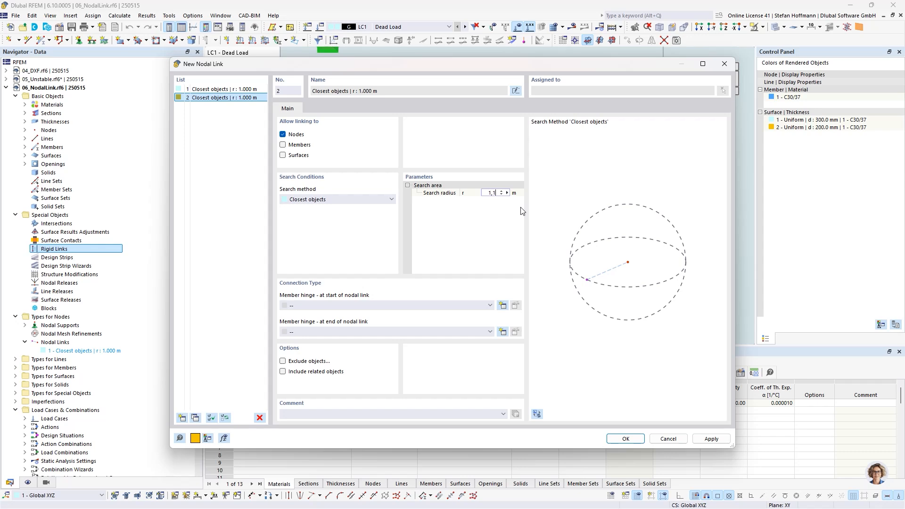
{"action": "key", "text": "Return"}
{"action": "left_click", "coordinate": [615, 440]}
{"action": "left_click", "coordinate": [608, 423]}
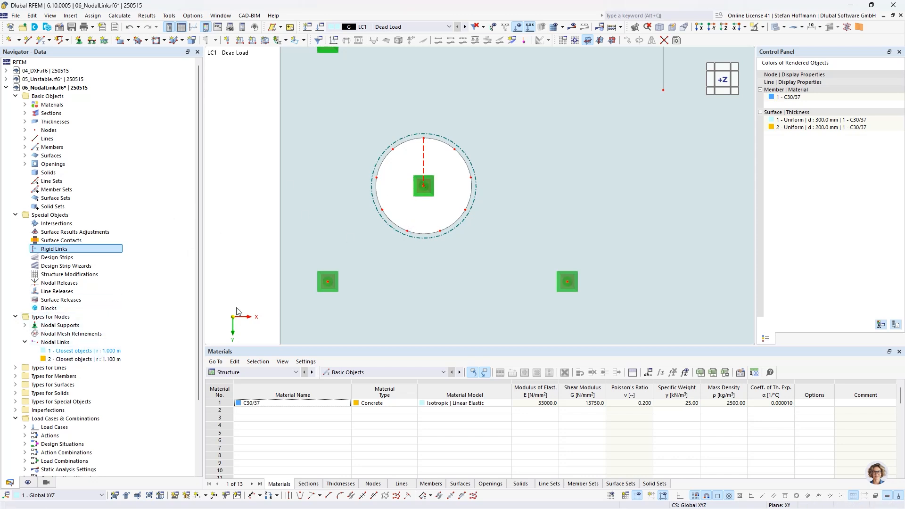
Remove the link to nearby objects from the node at the centre of the circular opening
{"action": "double_click", "coordinate": [425, 185]}
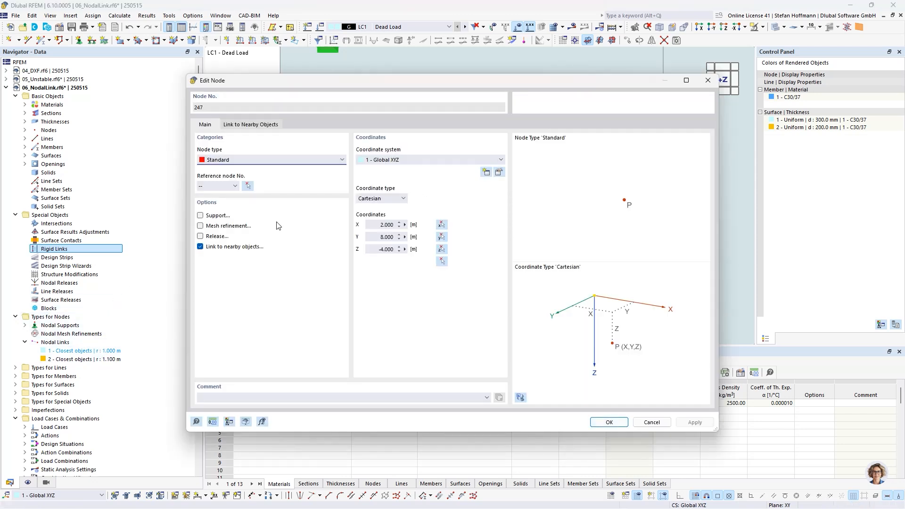
{"action": "left_click", "coordinate": [608, 423]}
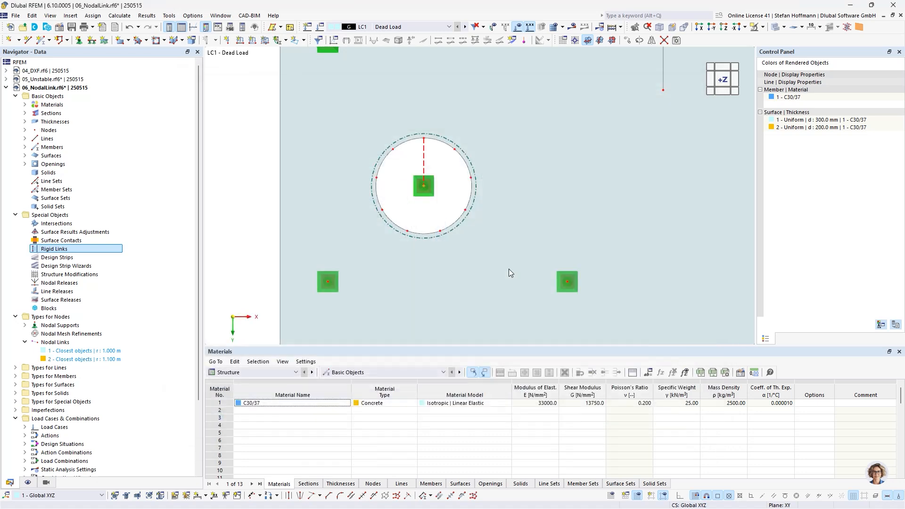
Select the nodes around the circular opening's edge with a ring selection and assign them nodal link 2, Closest objects, r 1.100 m
{"action": "left_click", "coordinate": [281, 27]}
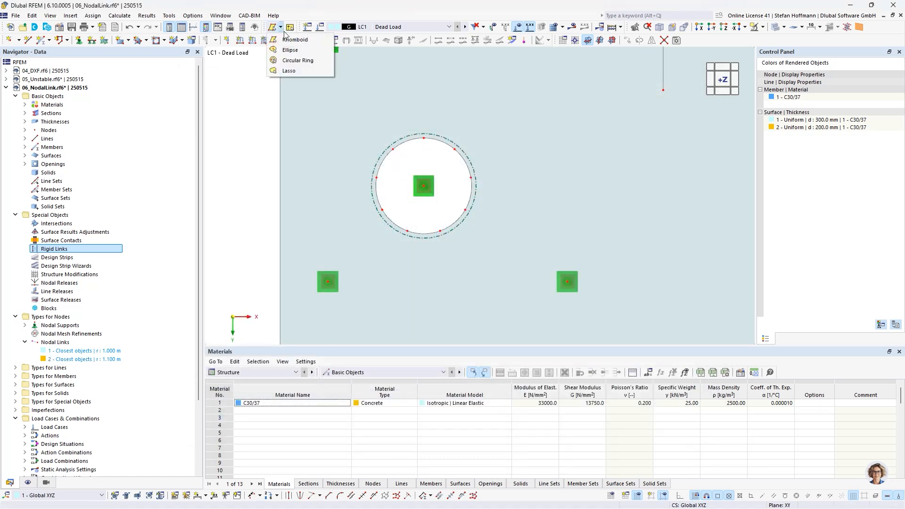
{"action": "left_click", "coordinate": [296, 61]}
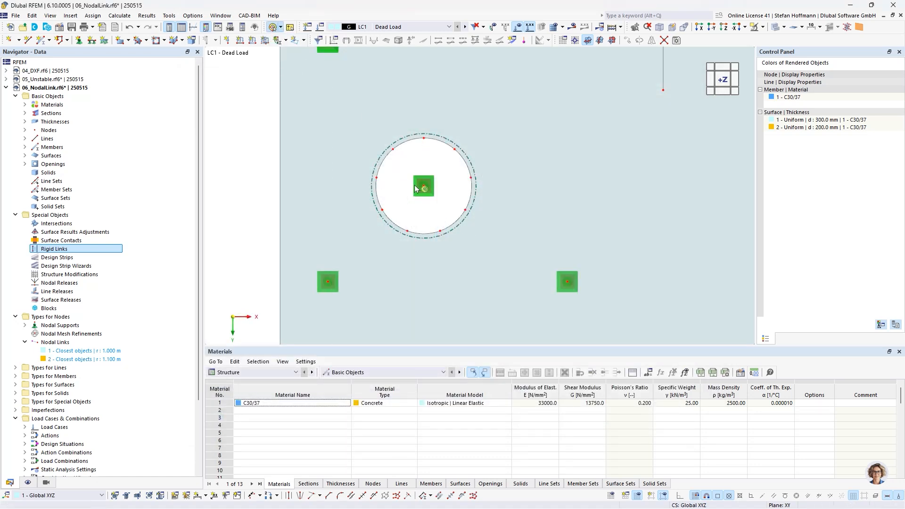
{"action": "left_click_drag", "start_coordinate": [413, 184], "coordinate": [491, 207]}
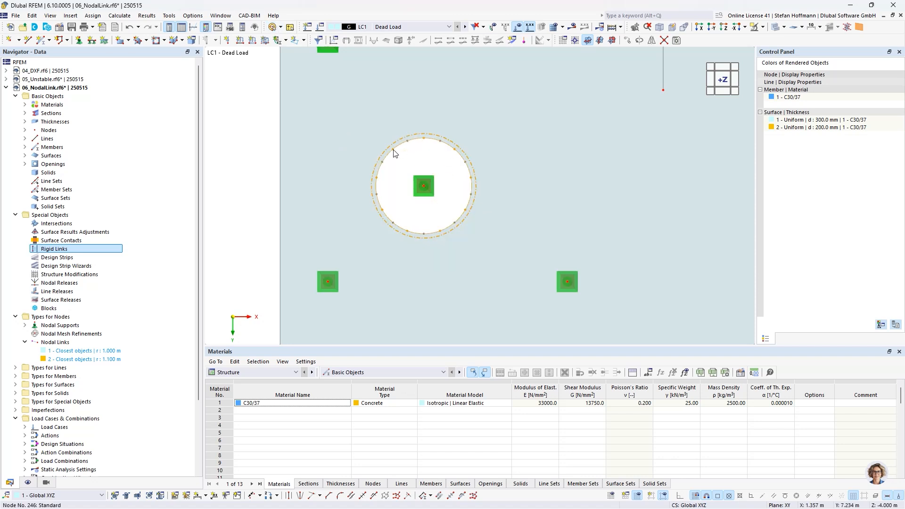
{"action": "right_click", "coordinate": [395, 152]}
{"action": "mouse_move", "coordinate": [463, 173]}
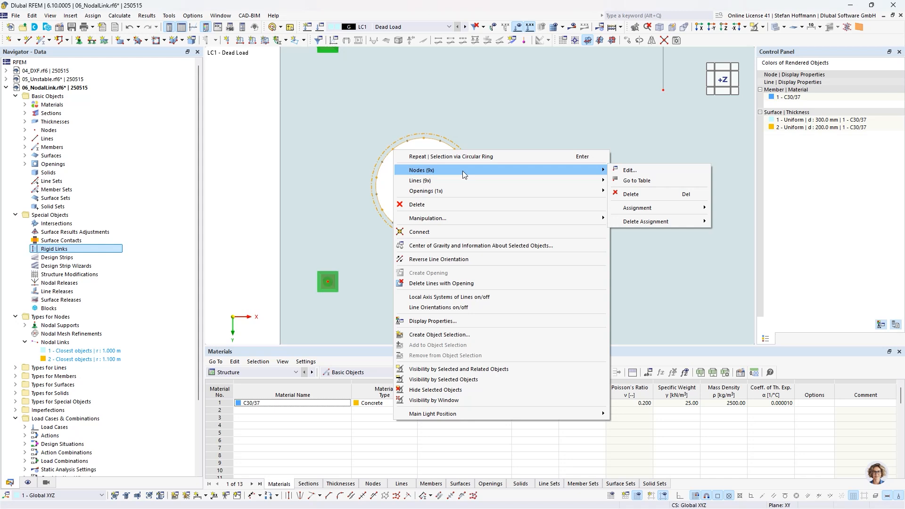
{"action": "left_click", "coordinate": [625, 171]}
{"action": "left_click", "coordinate": [239, 247]}
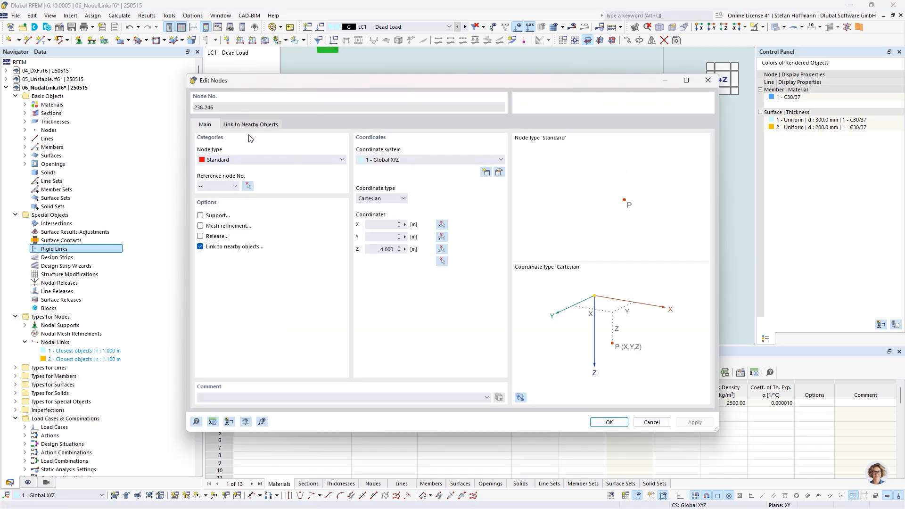
{"action": "left_click", "coordinate": [250, 124]}
{"action": "left_click", "coordinate": [253, 160]}
{"action": "left_click", "coordinate": [260, 183]}
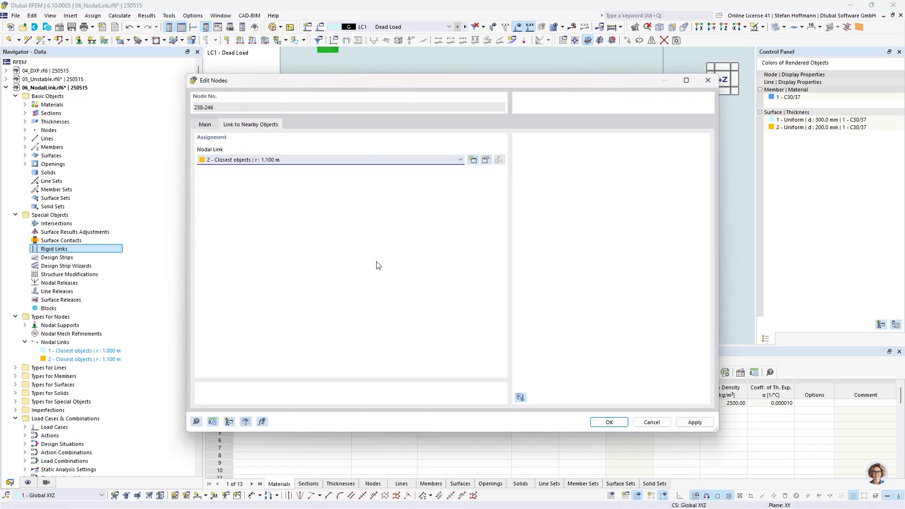
{"action": "left_click", "coordinate": [609, 423]}
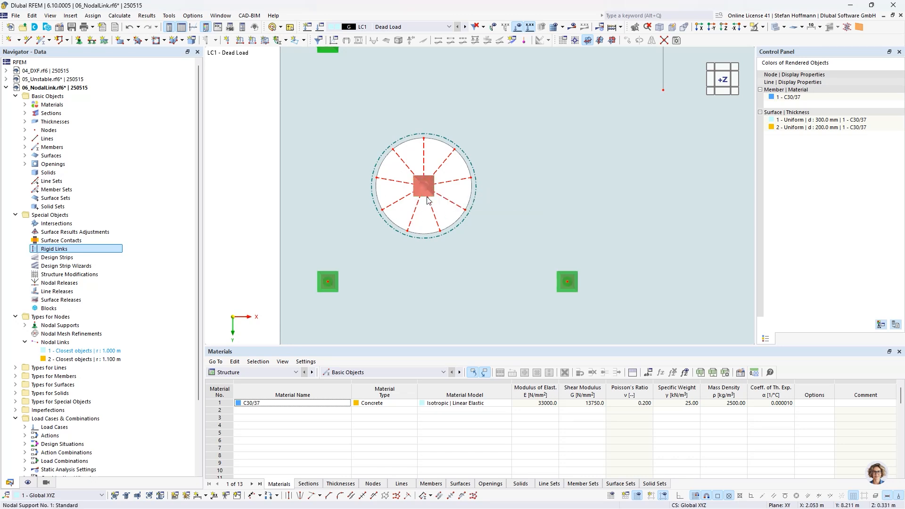
Select the four free nodes beside the curved wall and open their link to nearby objects settings
{"action": "middle_click_drag", "start_coordinate": [426, 198], "coordinate": [462, 190], "text": "ctrl"}
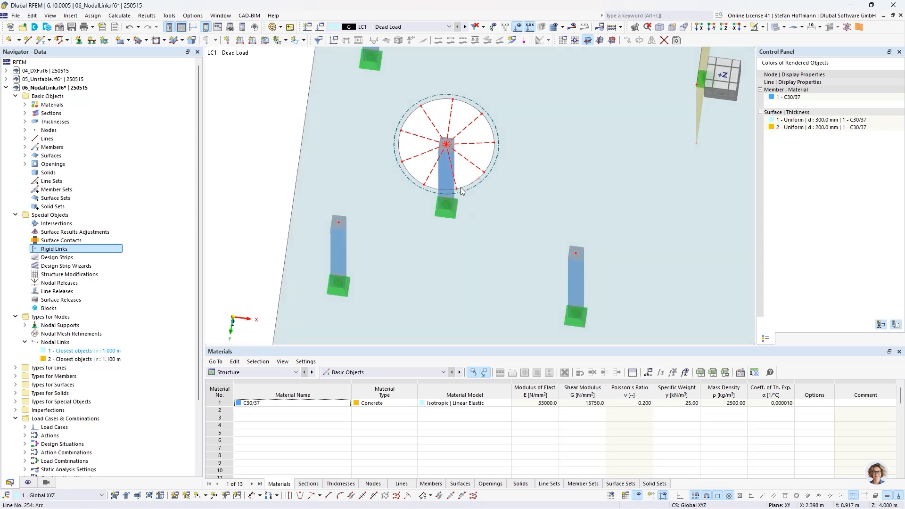
{"action": "scroll", "coordinate": [461, 189], "scroll_direction": "down", "scroll_amount": 6}
{"action": "middle_click_drag", "start_coordinate": [574, 234], "coordinate": [462, 109]}
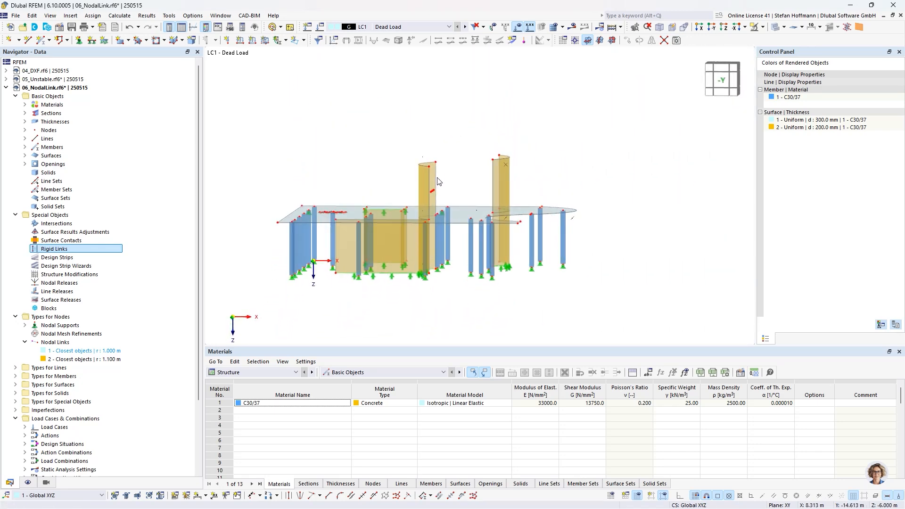
{"action": "scroll", "coordinate": [433, 195], "scroll_direction": "up", "scroll_amount": 6}
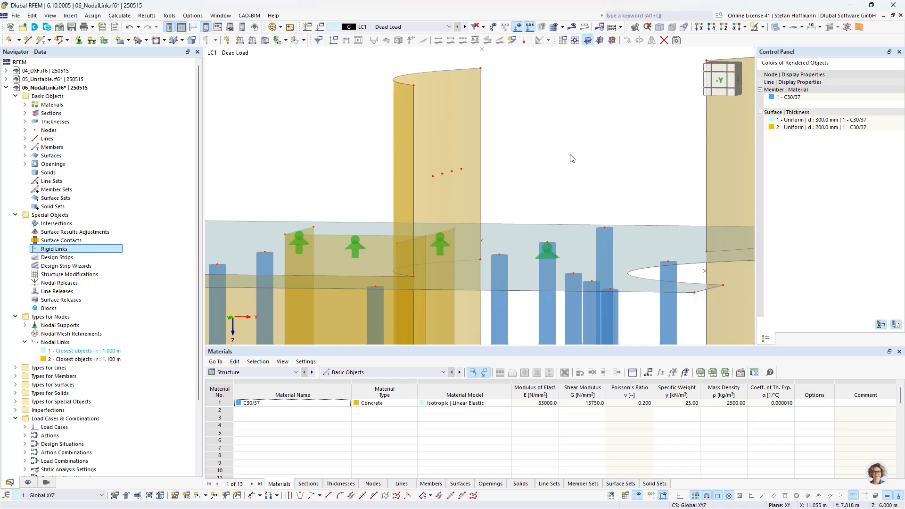
{"action": "mouse_move", "coordinate": [570, 155]}
{"action": "middle_mouse_down", "text": "ctrl"}
{"action": "mouse_move", "coordinate": [562, 176]}
{"action": "mouse_move", "coordinate": [570, 153]}
{"action": "middle_mouse_up", "text": "ctrl"}
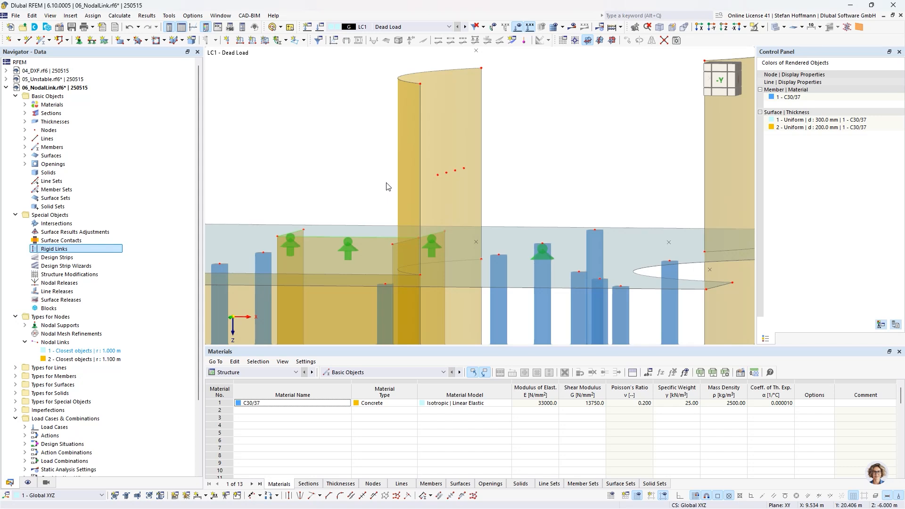
{"action": "left_click_drag", "start_coordinate": [370, 151], "coordinate": [505, 189]}
{"action": "double_click", "coordinate": [464, 169]}
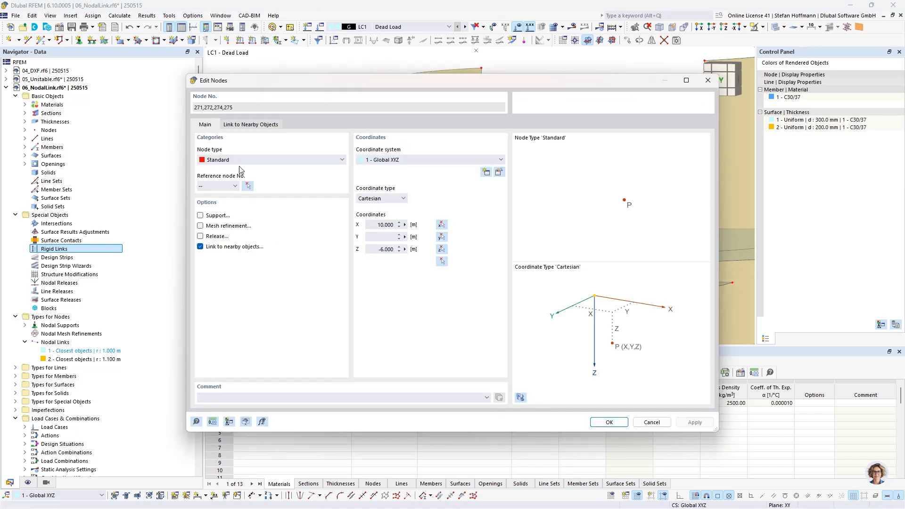
{"action": "left_click", "coordinate": [249, 124]}
Create and assign a new closest-objects nodal link that connects only to surfaces, with a search radius of 0.2 m
{"action": "left_click", "coordinate": [471, 160]}
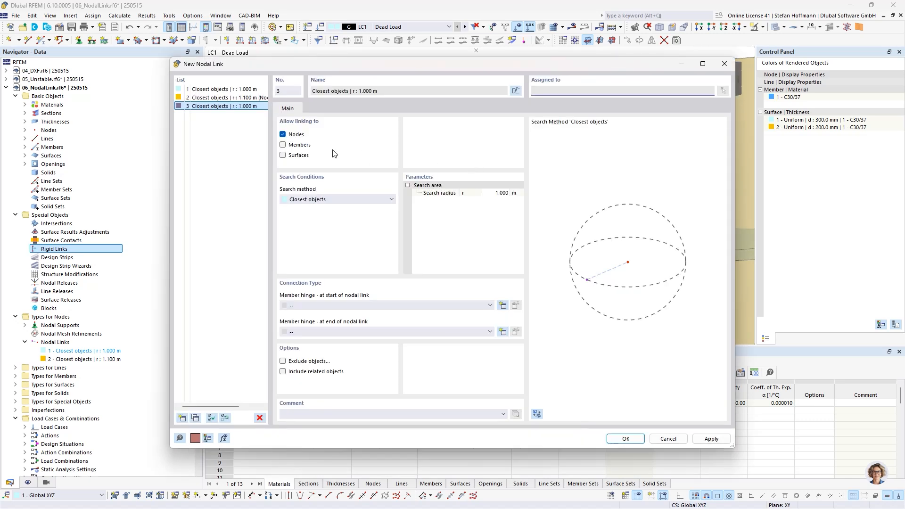
{"action": "left_click", "coordinate": [290, 135]}
{"action": "left_click", "coordinate": [290, 156]}
{"action": "left_click", "coordinate": [493, 193]}
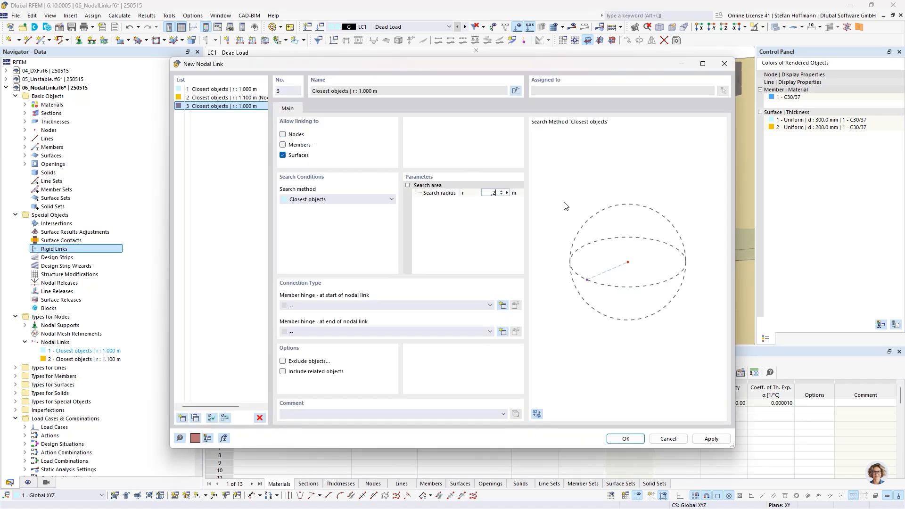
{"action": "type", "text": ",2"}
{"action": "left_click", "coordinate": [625, 439]}
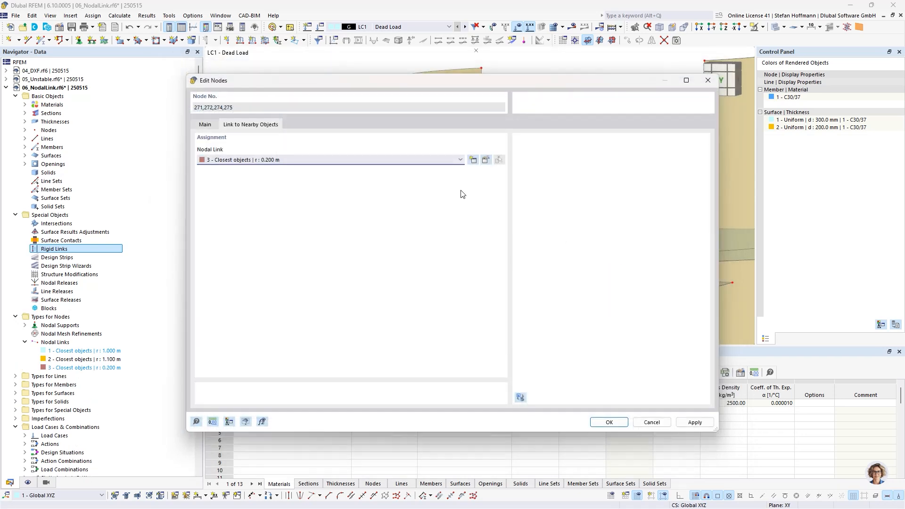
{"action": "left_click", "coordinate": [609, 422]}
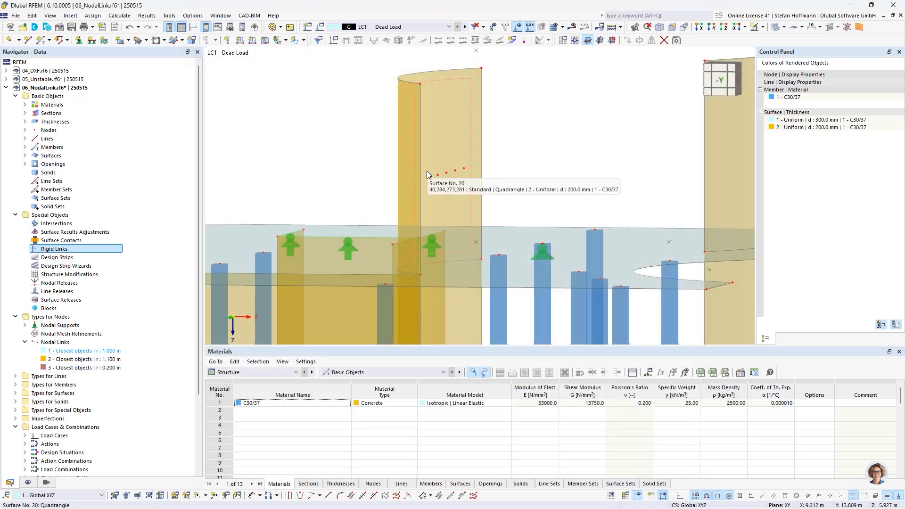
Set nodal link 3's search radius to 2 m and examine its connections to the curved wall from above and at an angle
{"action": "double_click", "coordinate": [84, 368]}
{"action": "left_click", "coordinate": [489, 193]}
{"action": "type", "text": "2"}
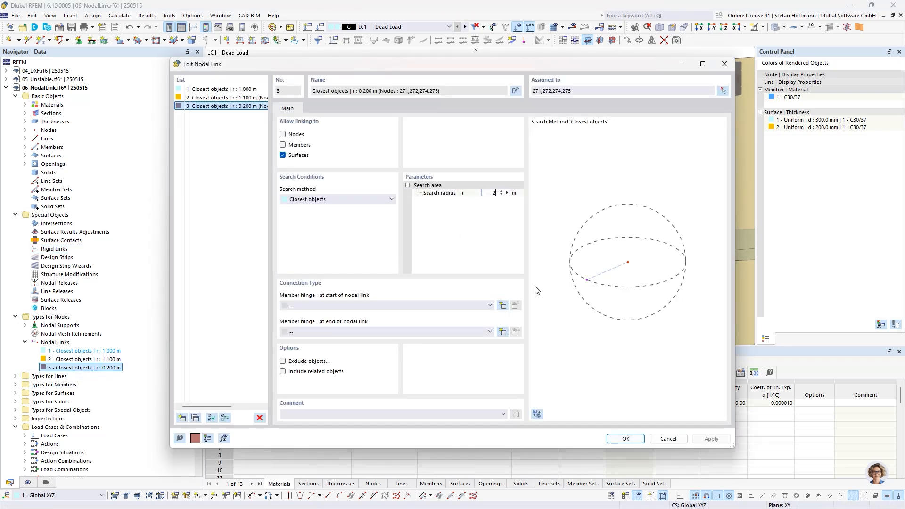
{"action": "left_click", "coordinate": [626, 439]}
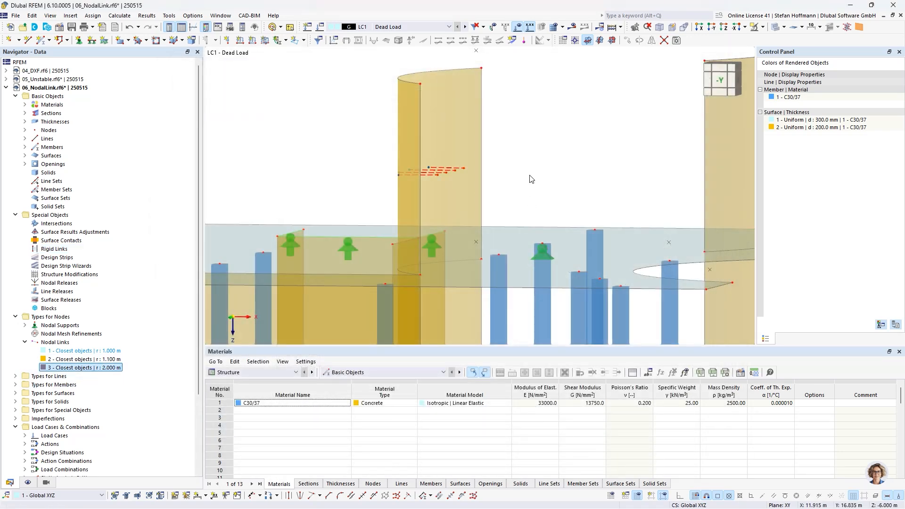
{"action": "left_click", "coordinate": [725, 28]}
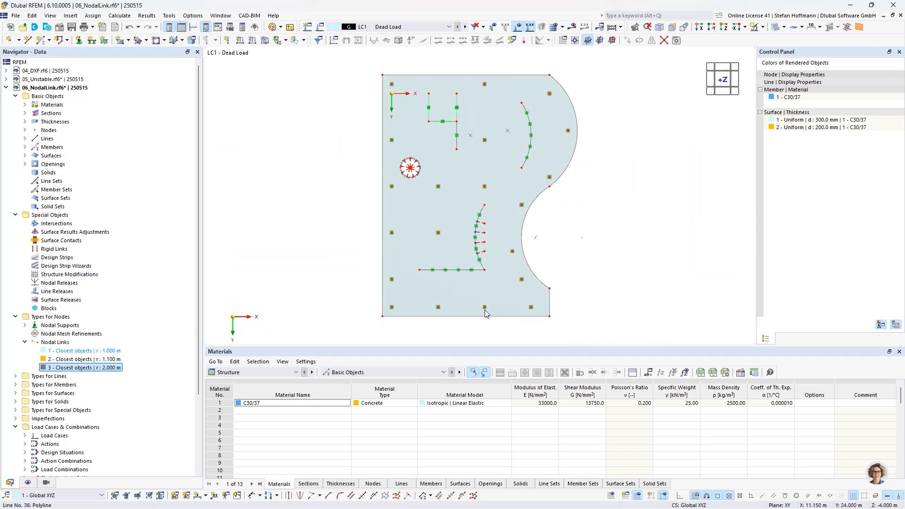
{"action": "scroll", "coordinate": [484, 256], "scroll_direction": "up", "scroll_amount": 5}
{"action": "scroll", "coordinate": [481, 250], "scroll_direction": "up", "scroll_amount": 5}
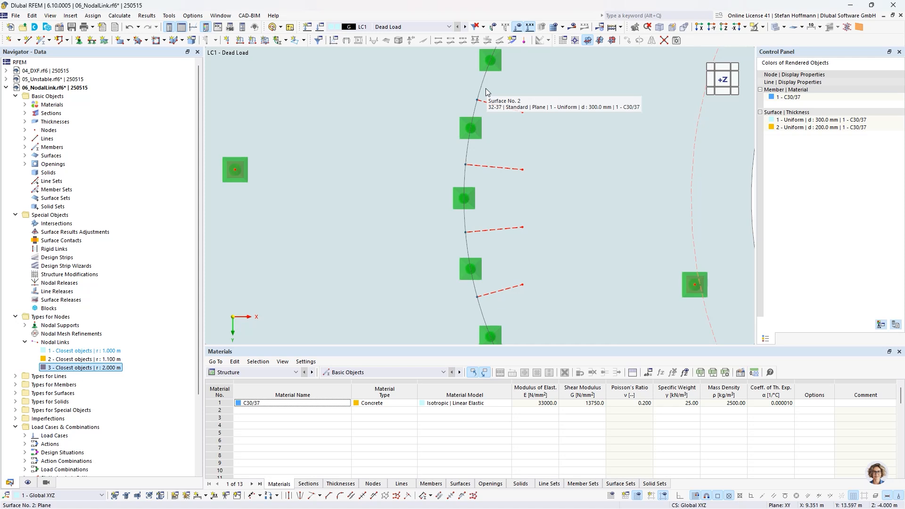
{"action": "scroll", "coordinate": [487, 140], "scroll_direction": "down", "scroll_amount": 7}
{"action": "middle_click_drag", "start_coordinate": [523, 180], "coordinate": [474, 110], "text": "ctrl"}
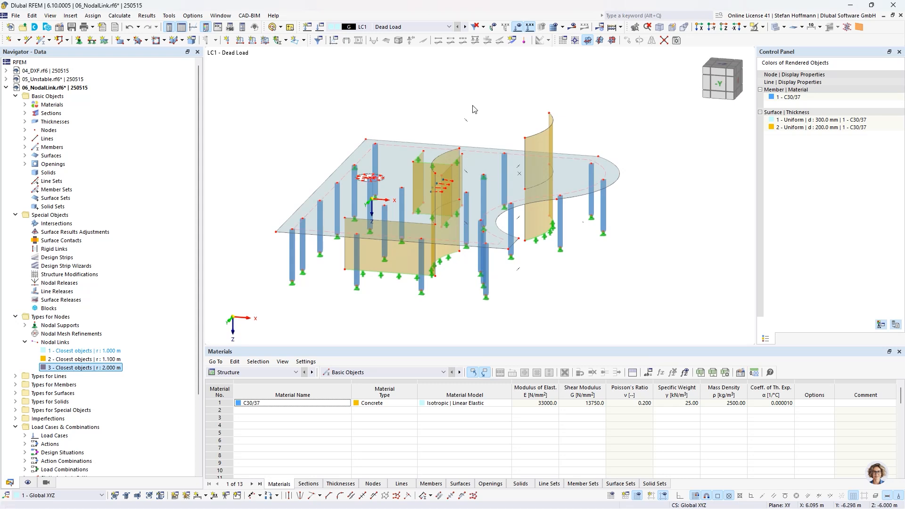